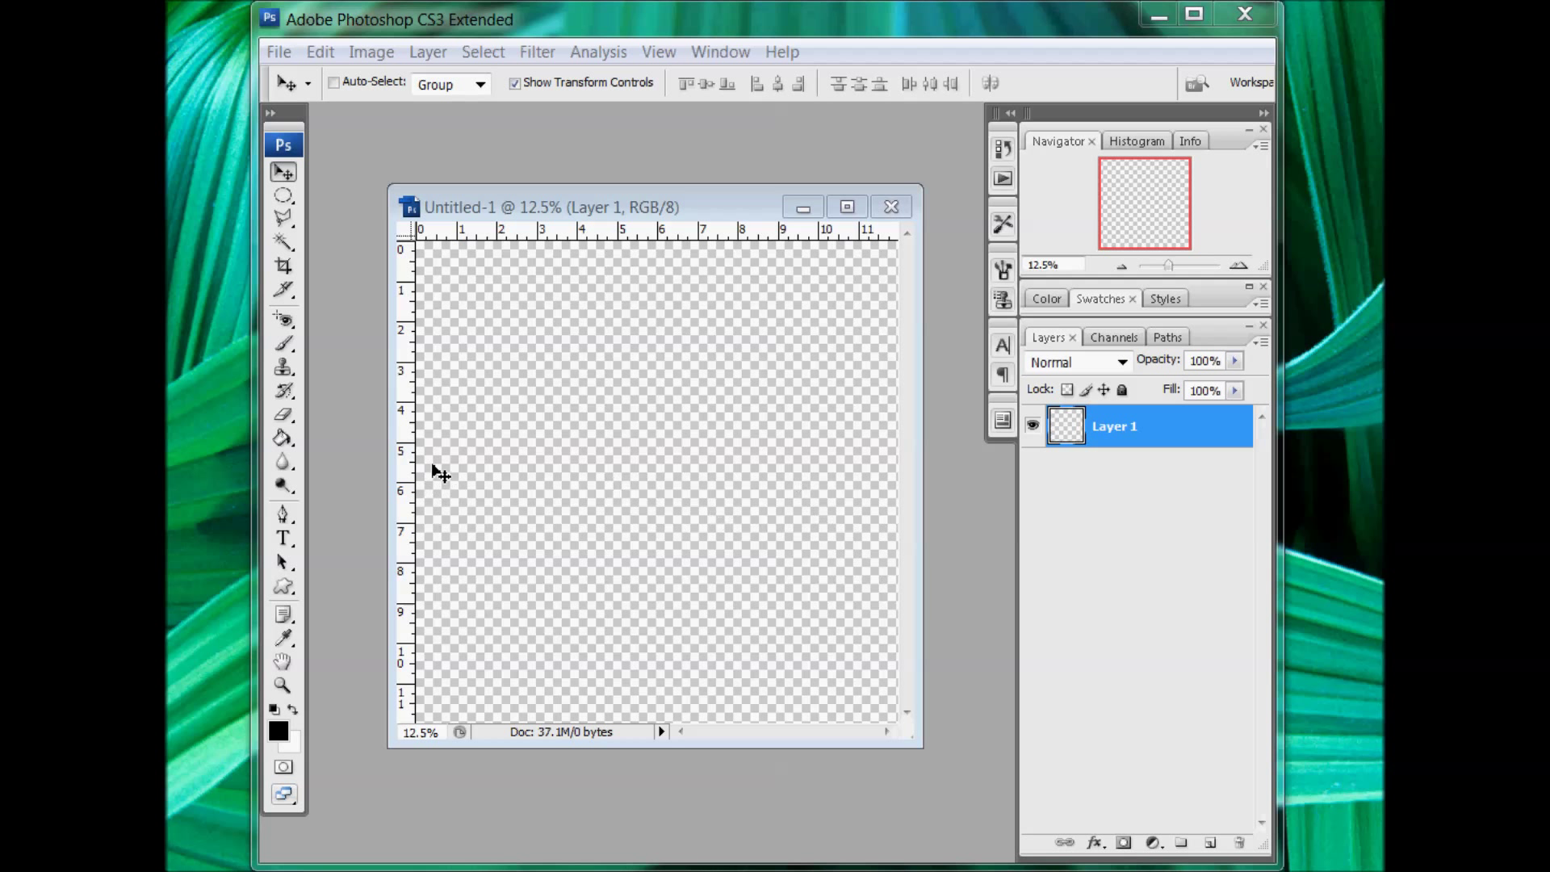
Load the sugarplum_CU_scuffedtoolbox3 brush set for the Brush tool, replacing the current brushes.
click(284, 345)
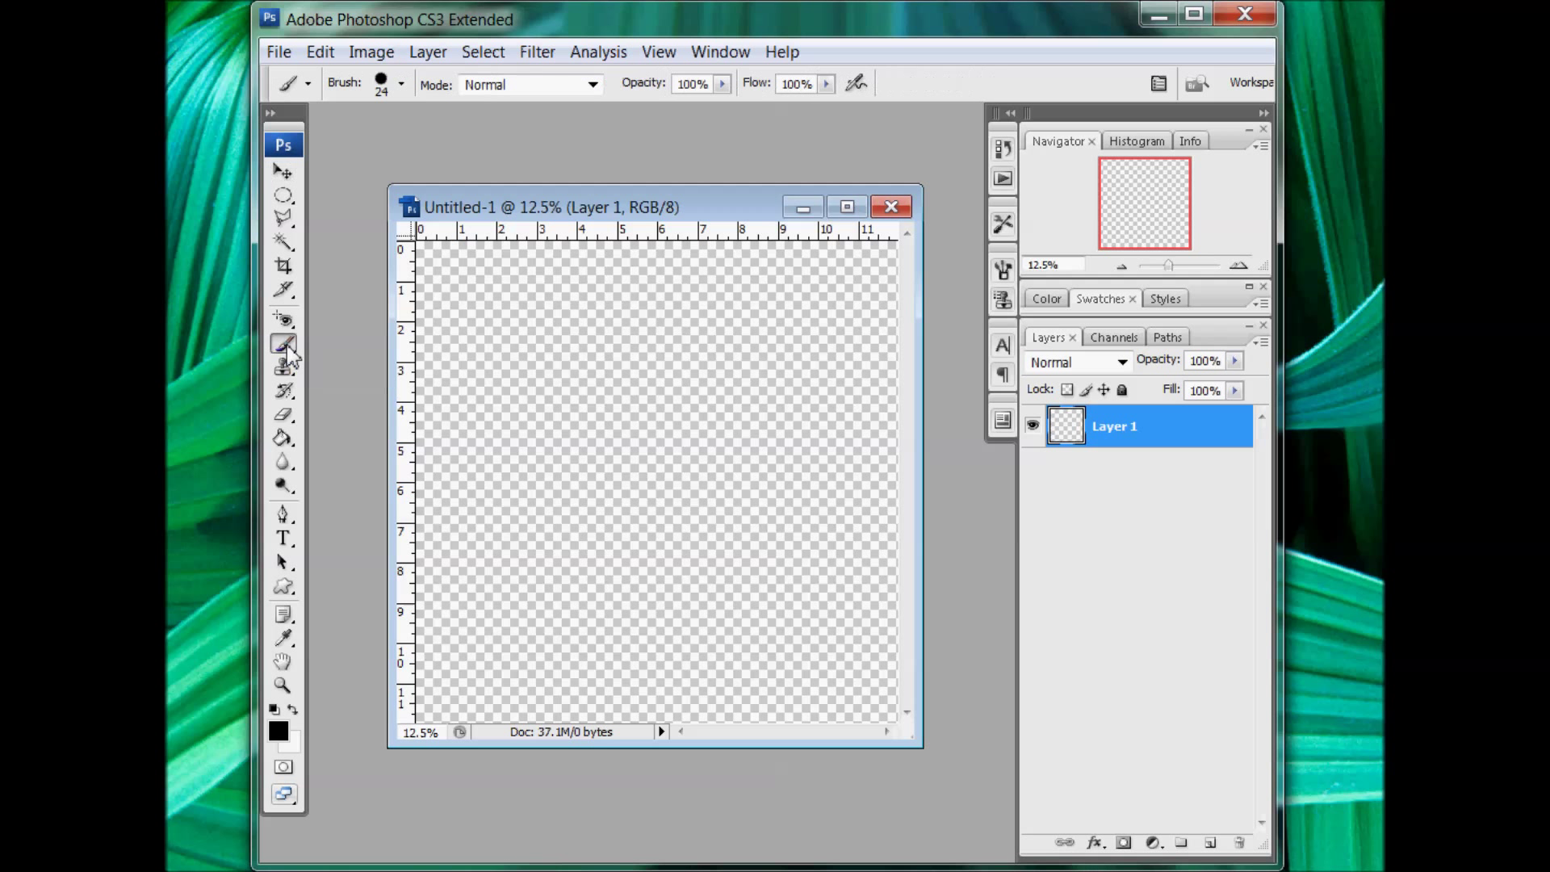
click(401, 84)
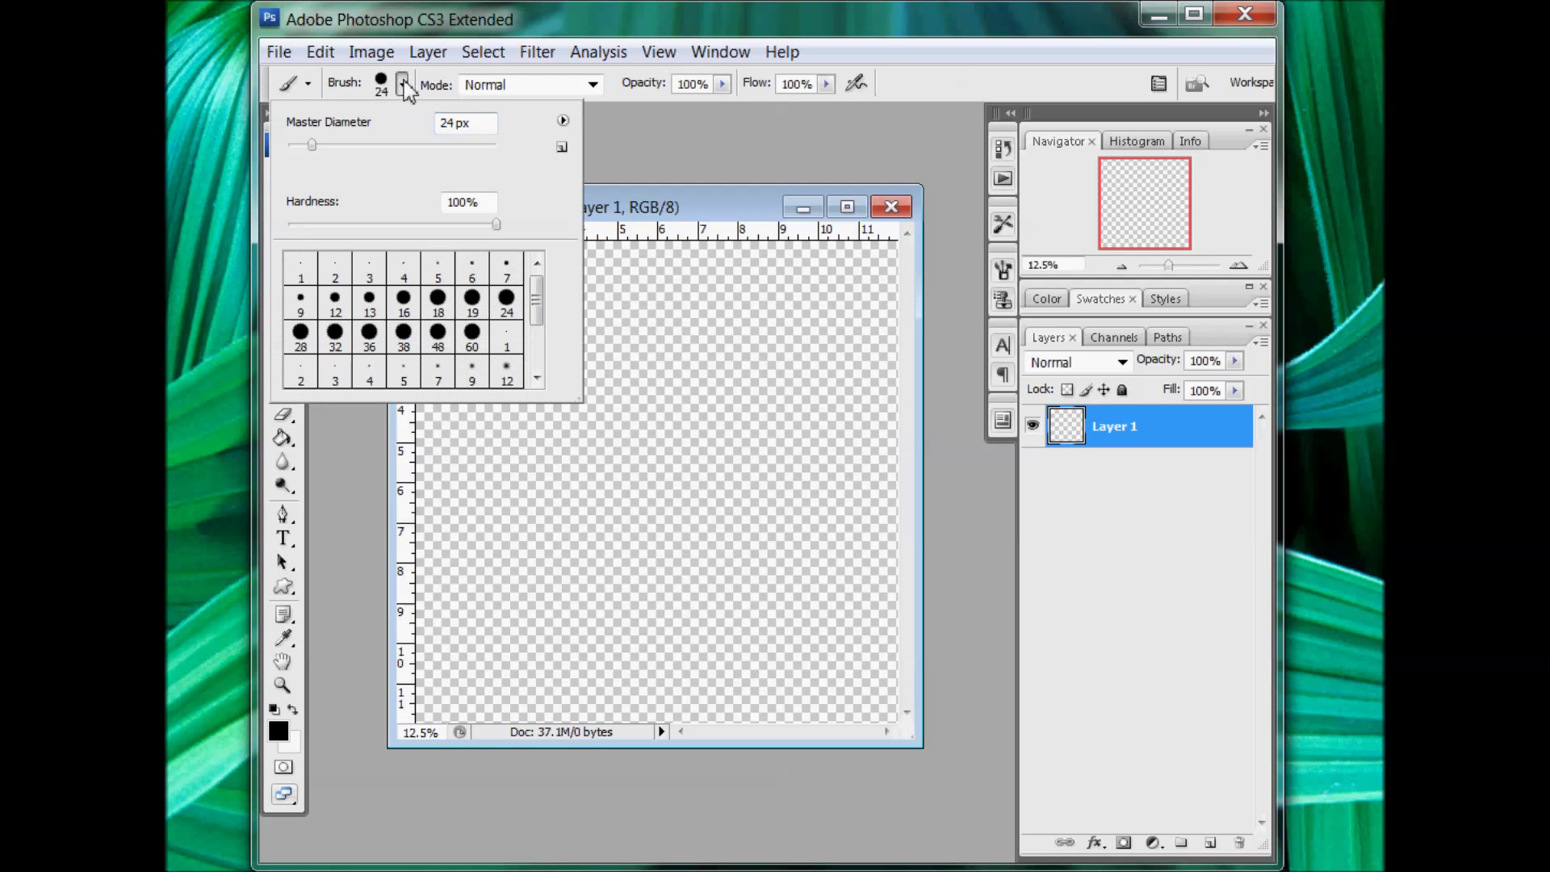
click(566, 120)
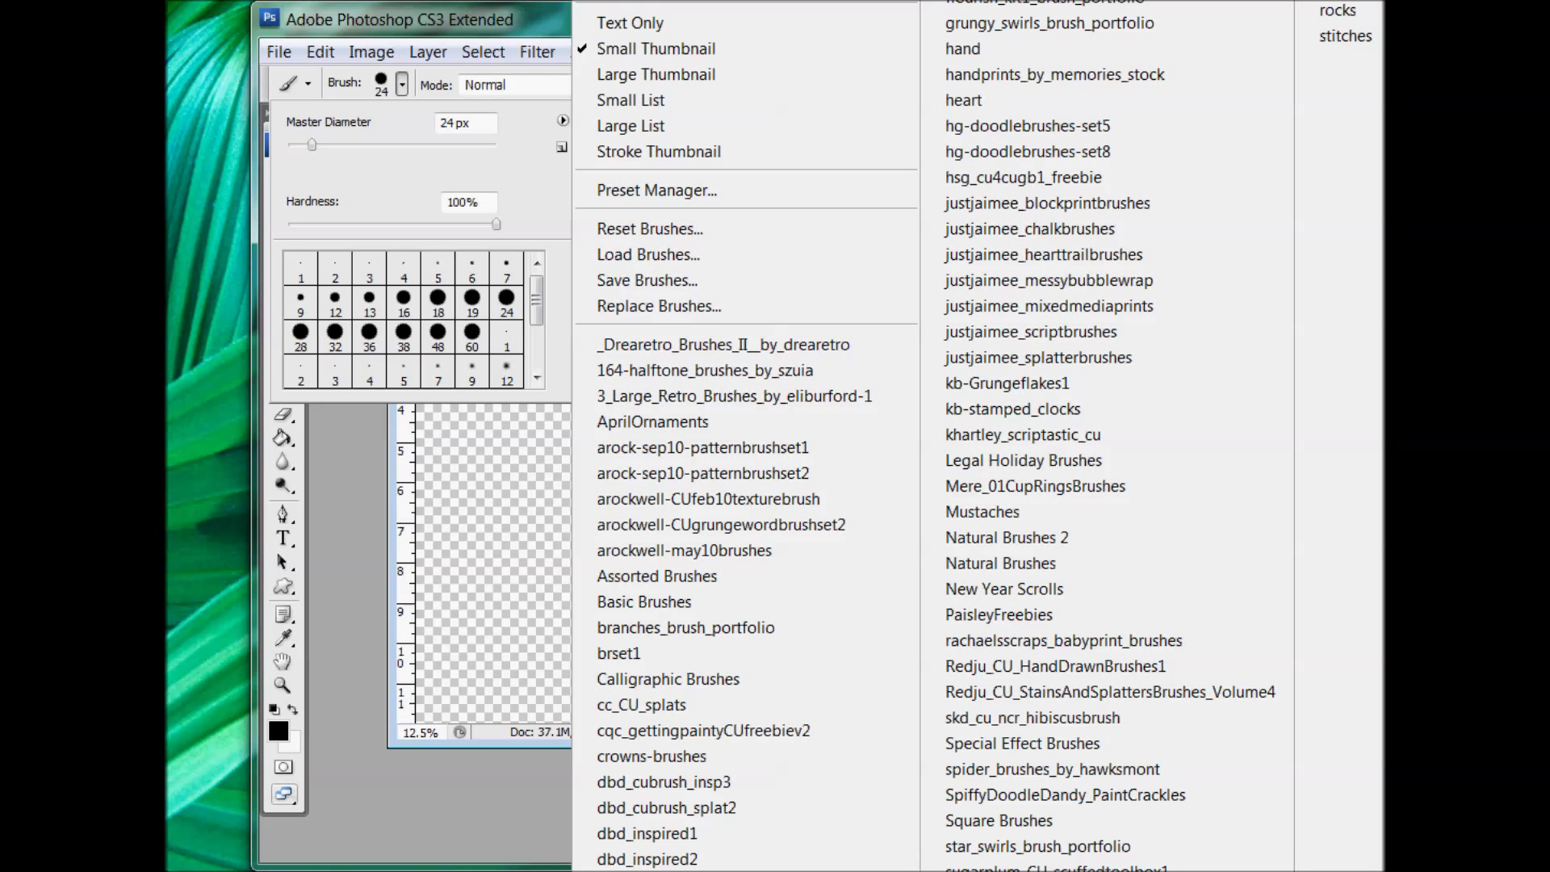
click(1050, 868)
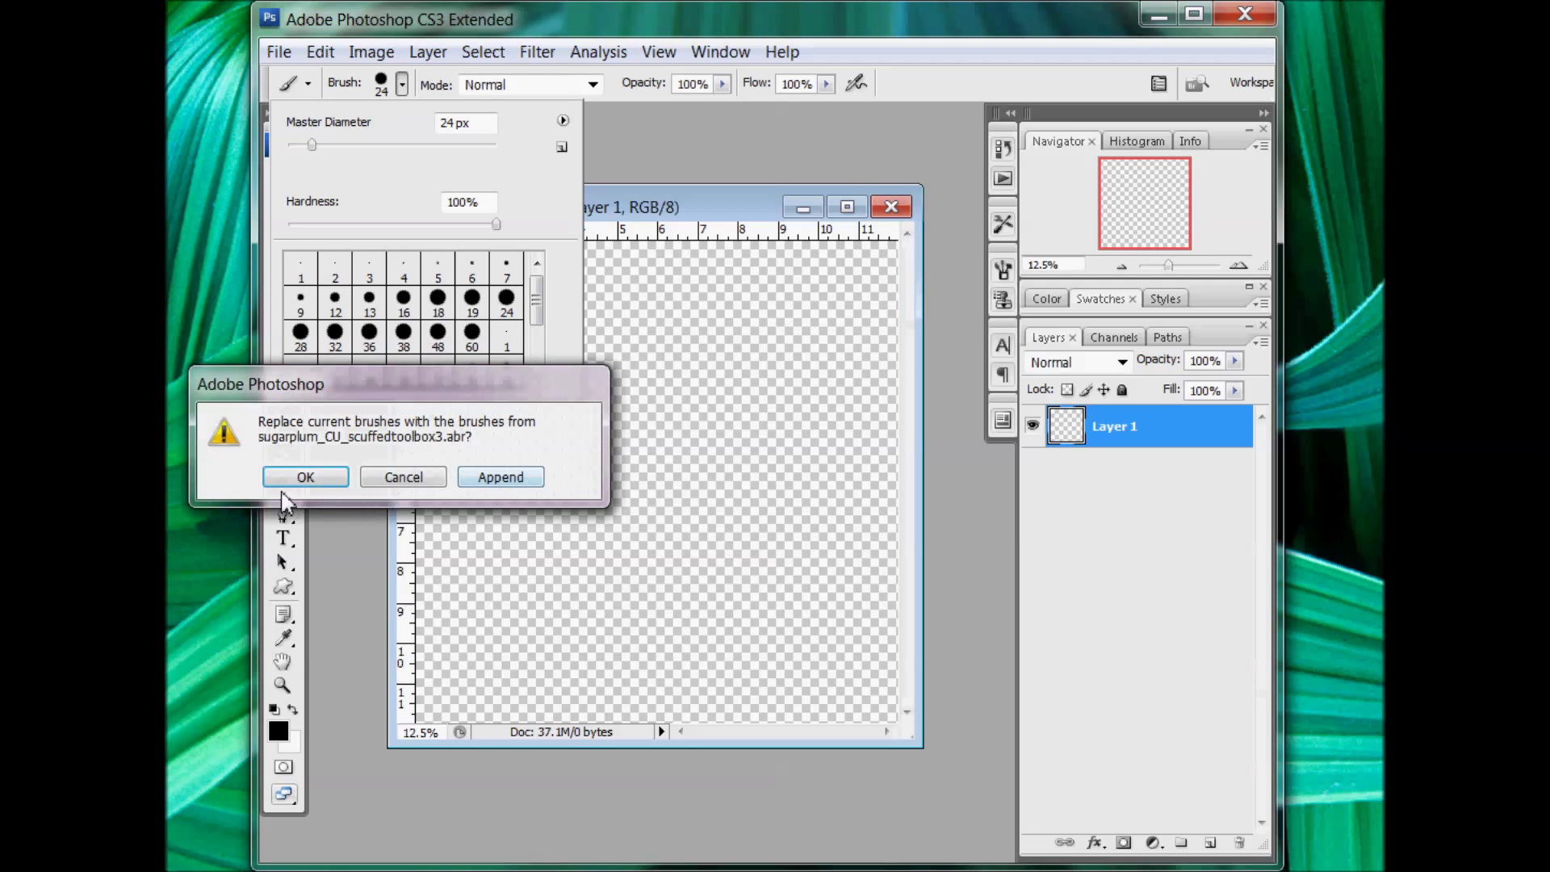
click(303, 477)
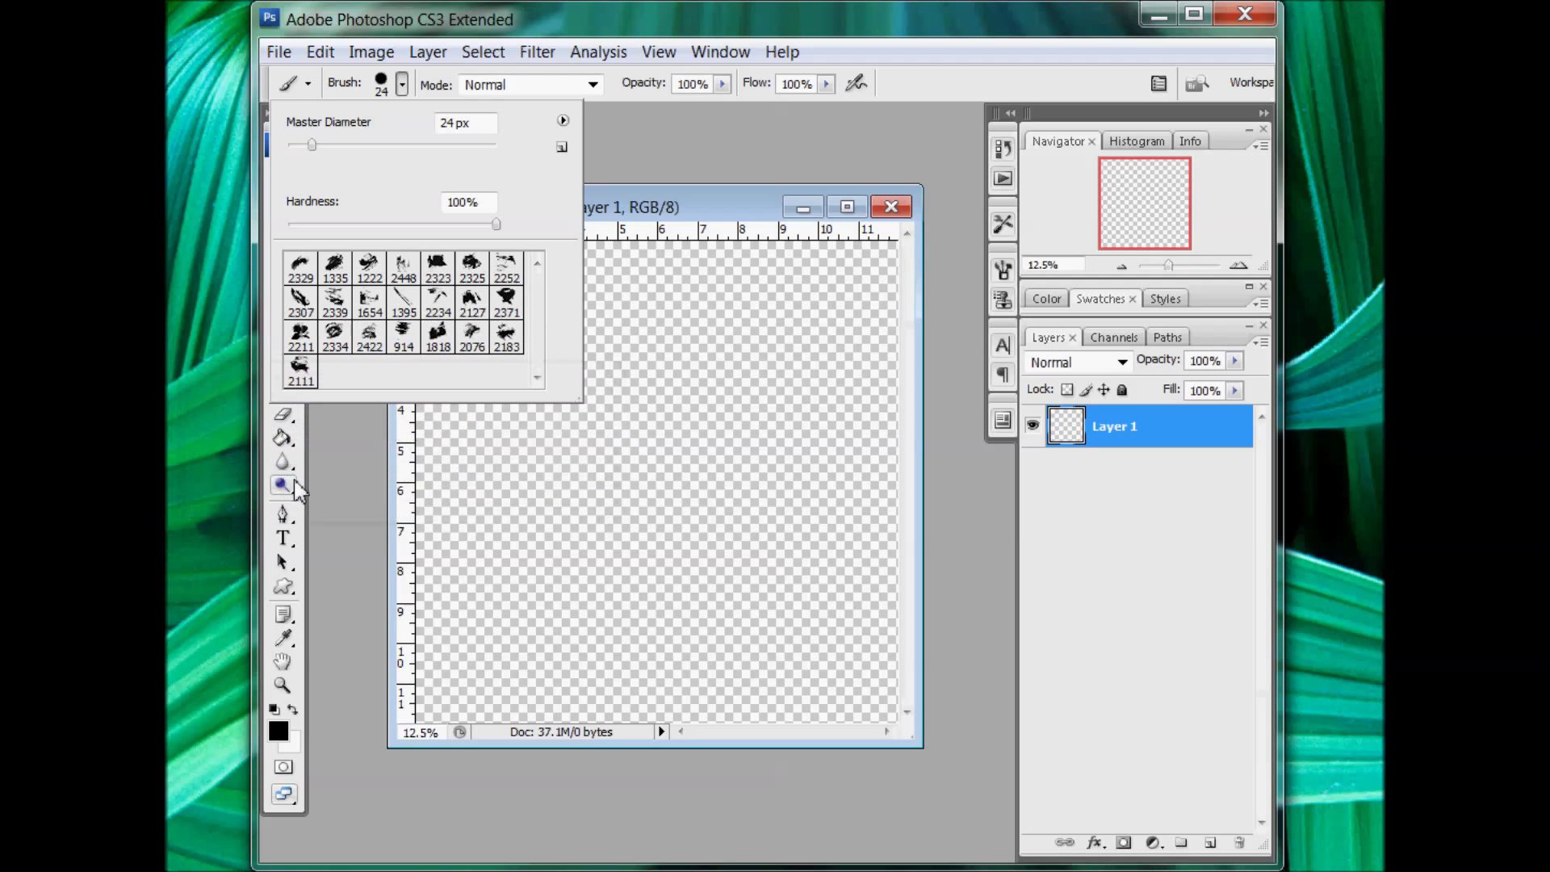
Choose brush 2371 and set its master diameter to 1242 px.
click(468, 273)
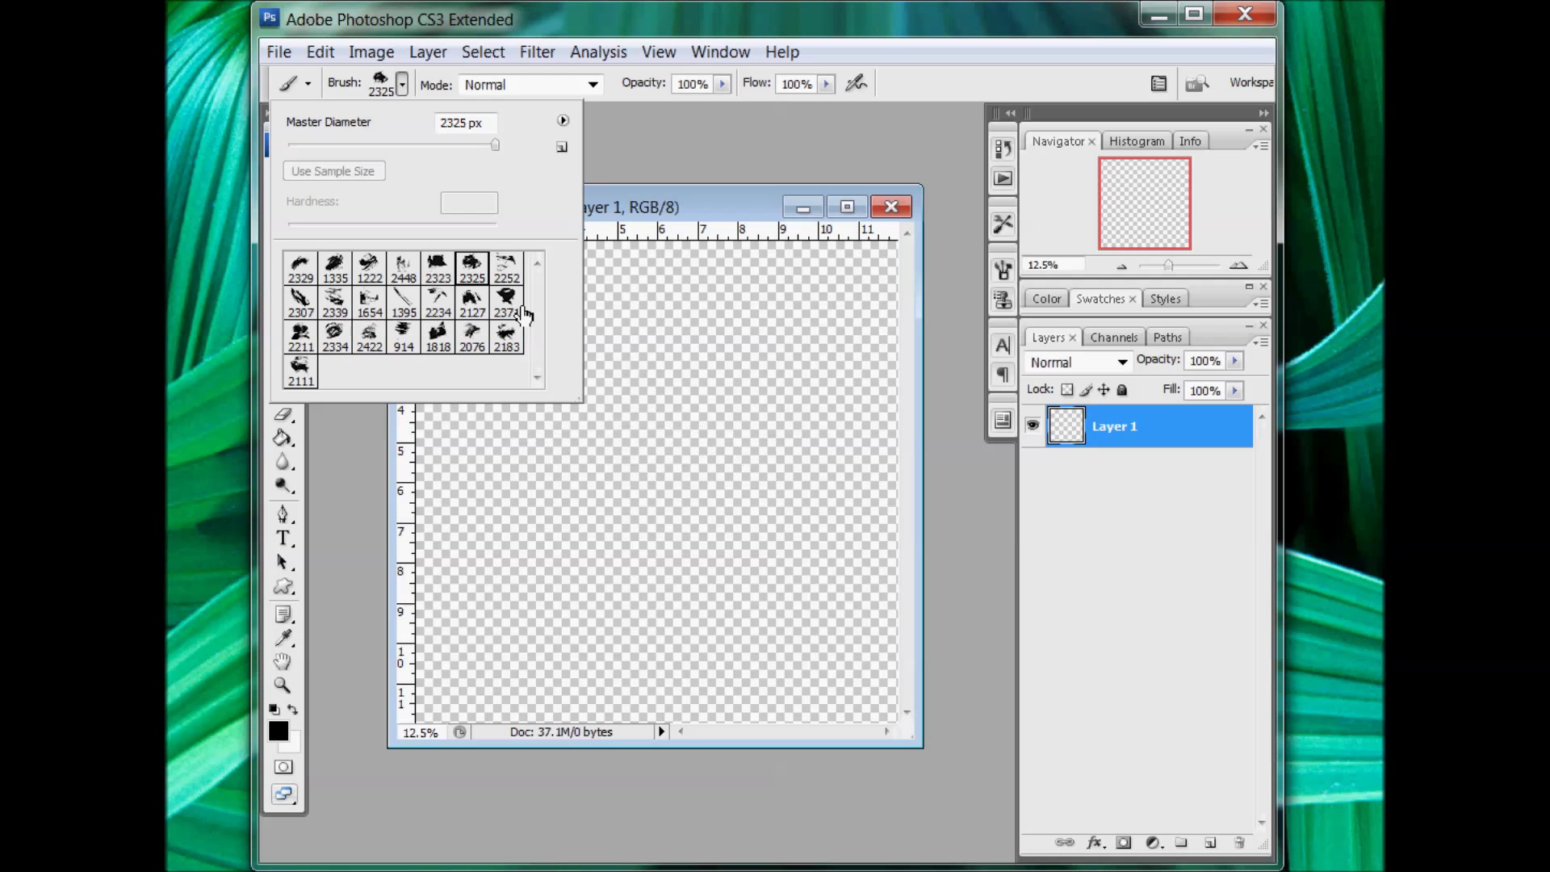
click(507, 268)
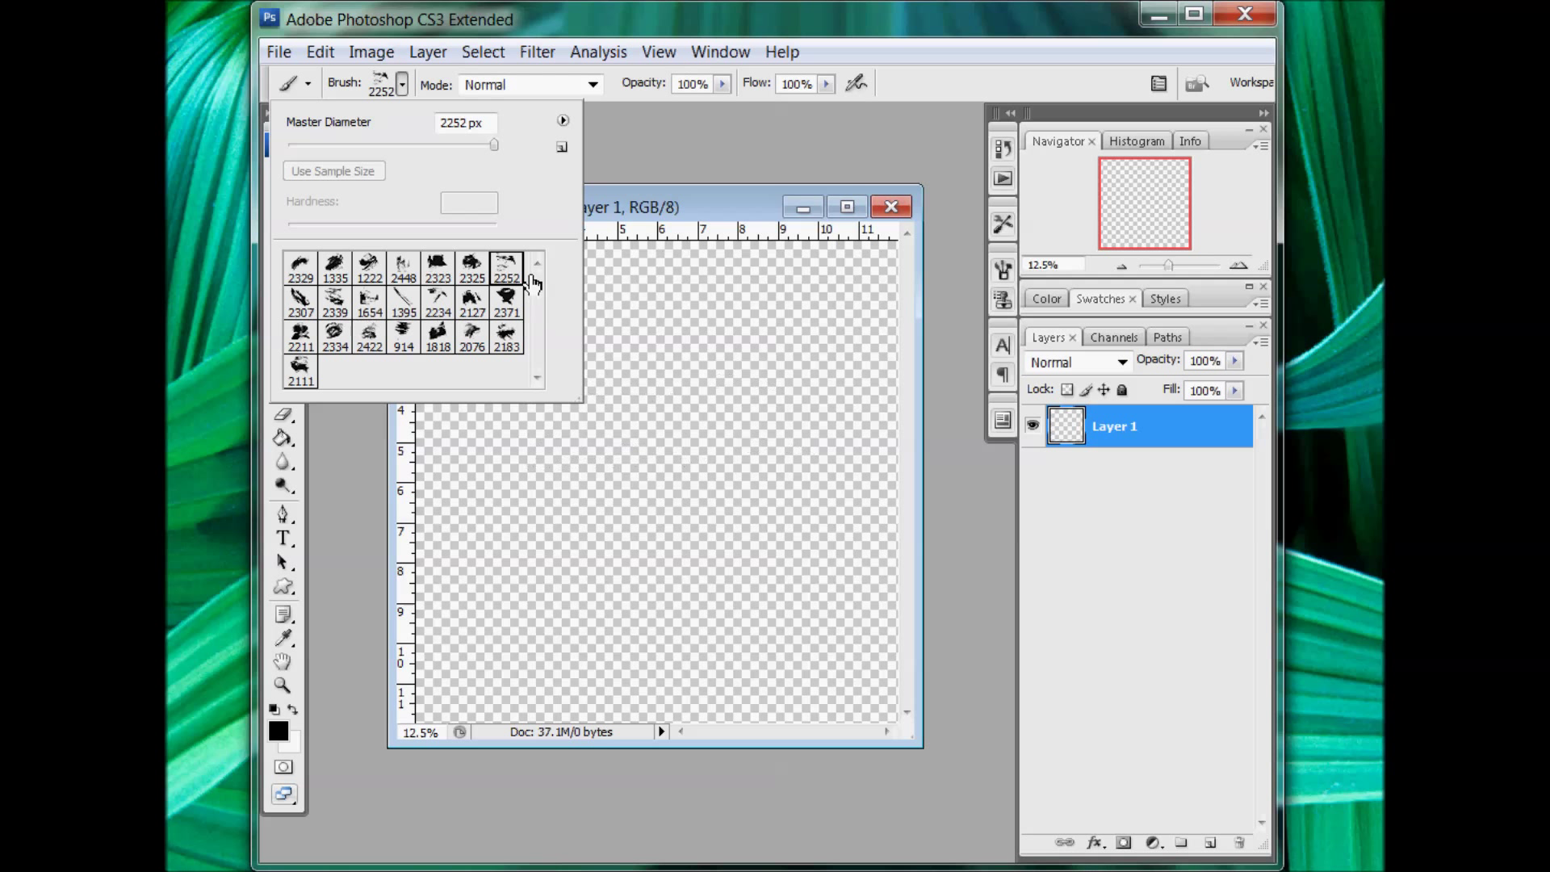
click(506, 302)
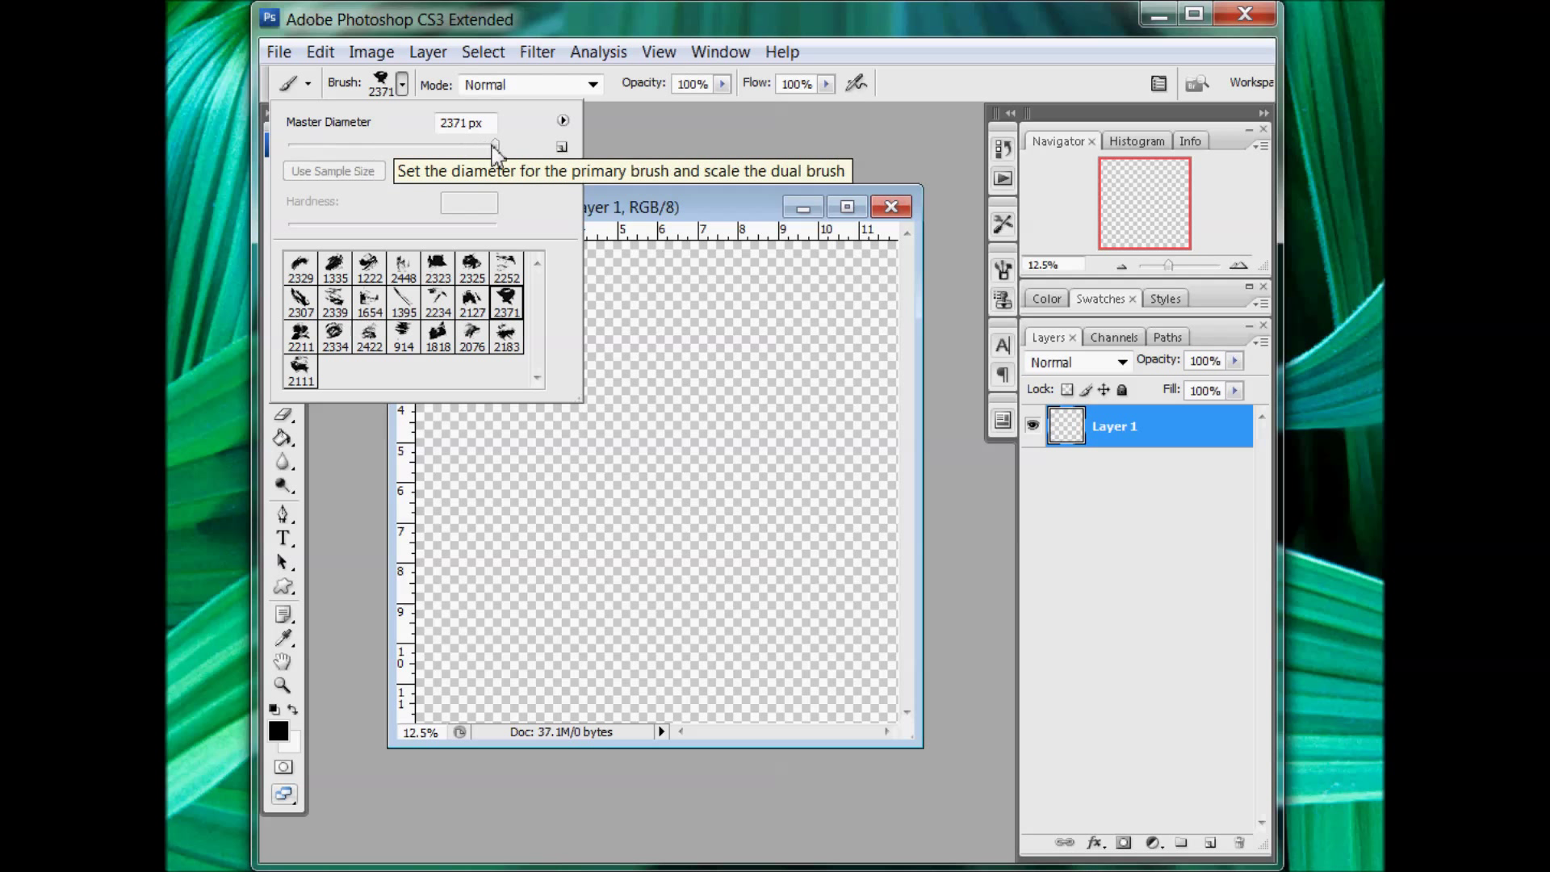
drag(497, 145, 488, 147)
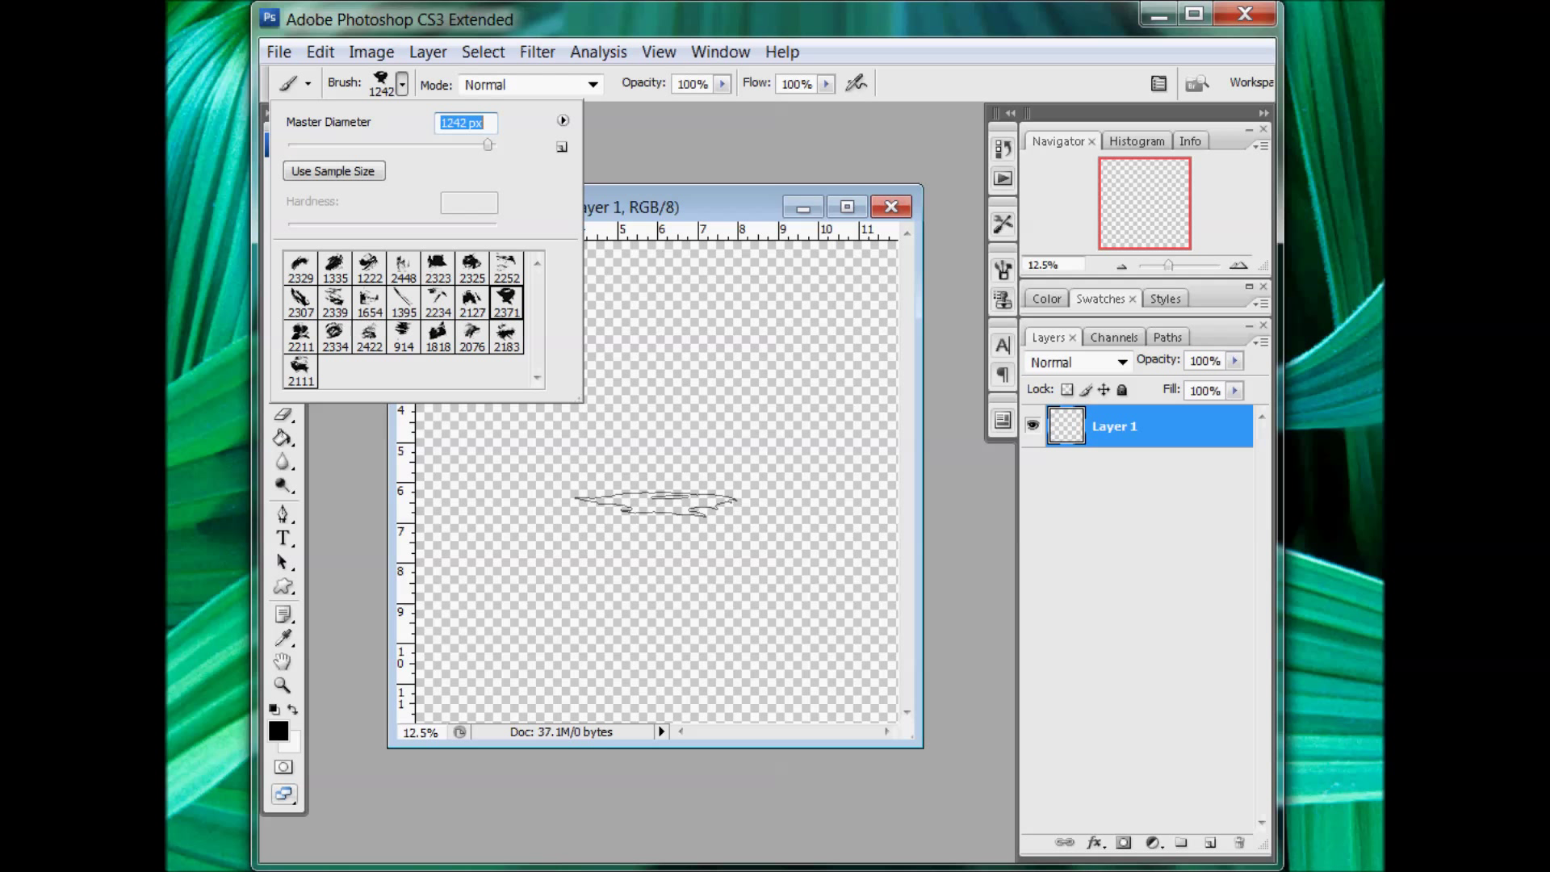
Paint a grey grunge stroke across the canvas centre at 79% opacity.
click(725, 84)
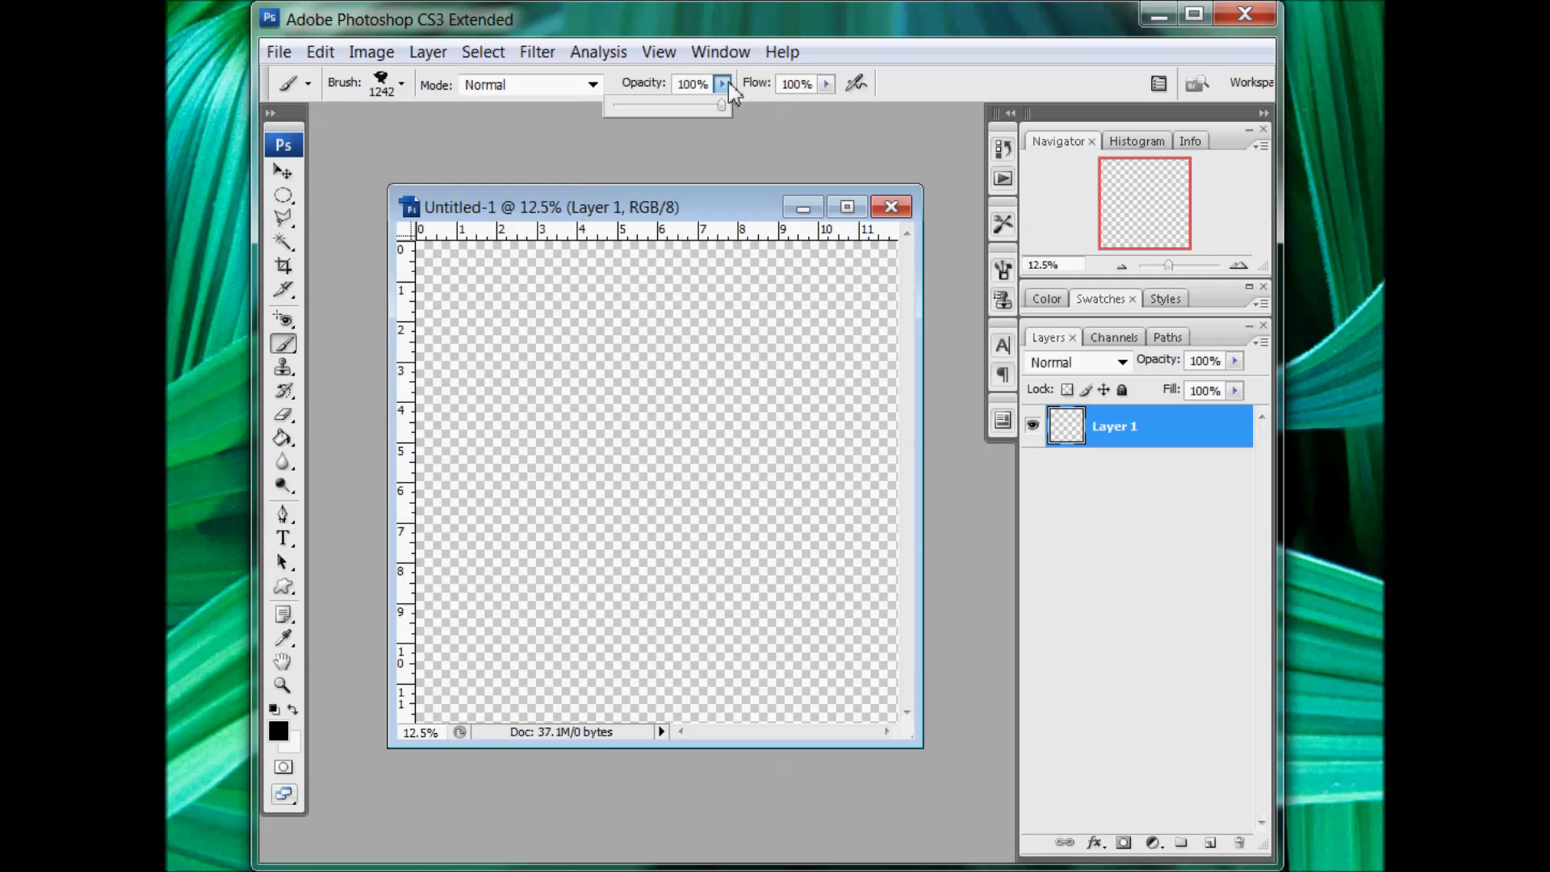
drag(715, 105, 705, 104)
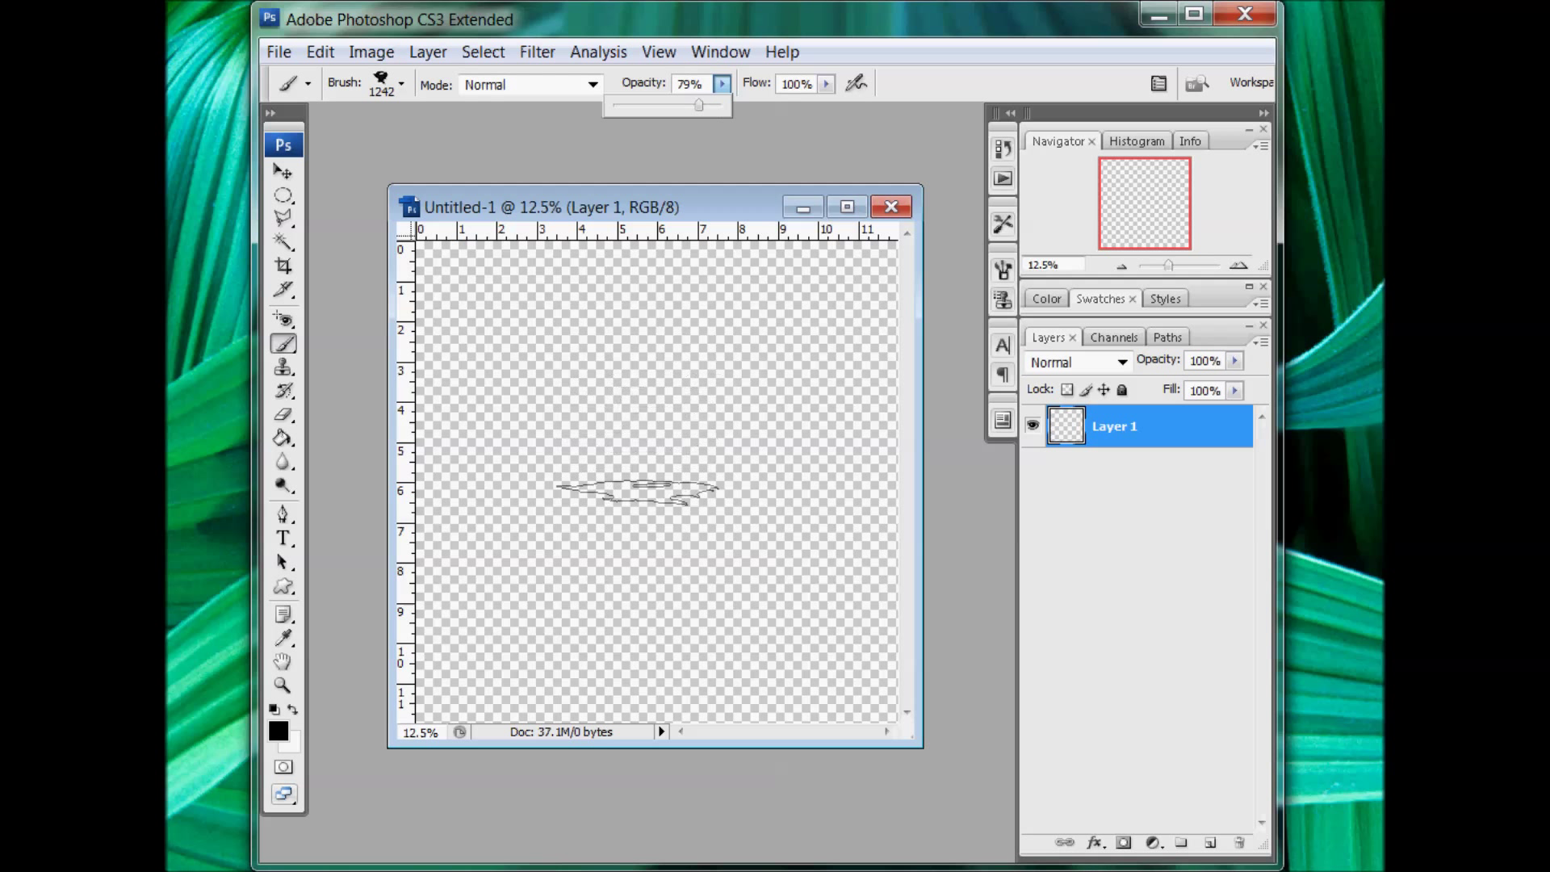
mouse_move(628, 519)
mouse_down()
mouse_move(682, 656)
mouse_move(647, 560)
mouse_move(613, 525)
mouse_up()
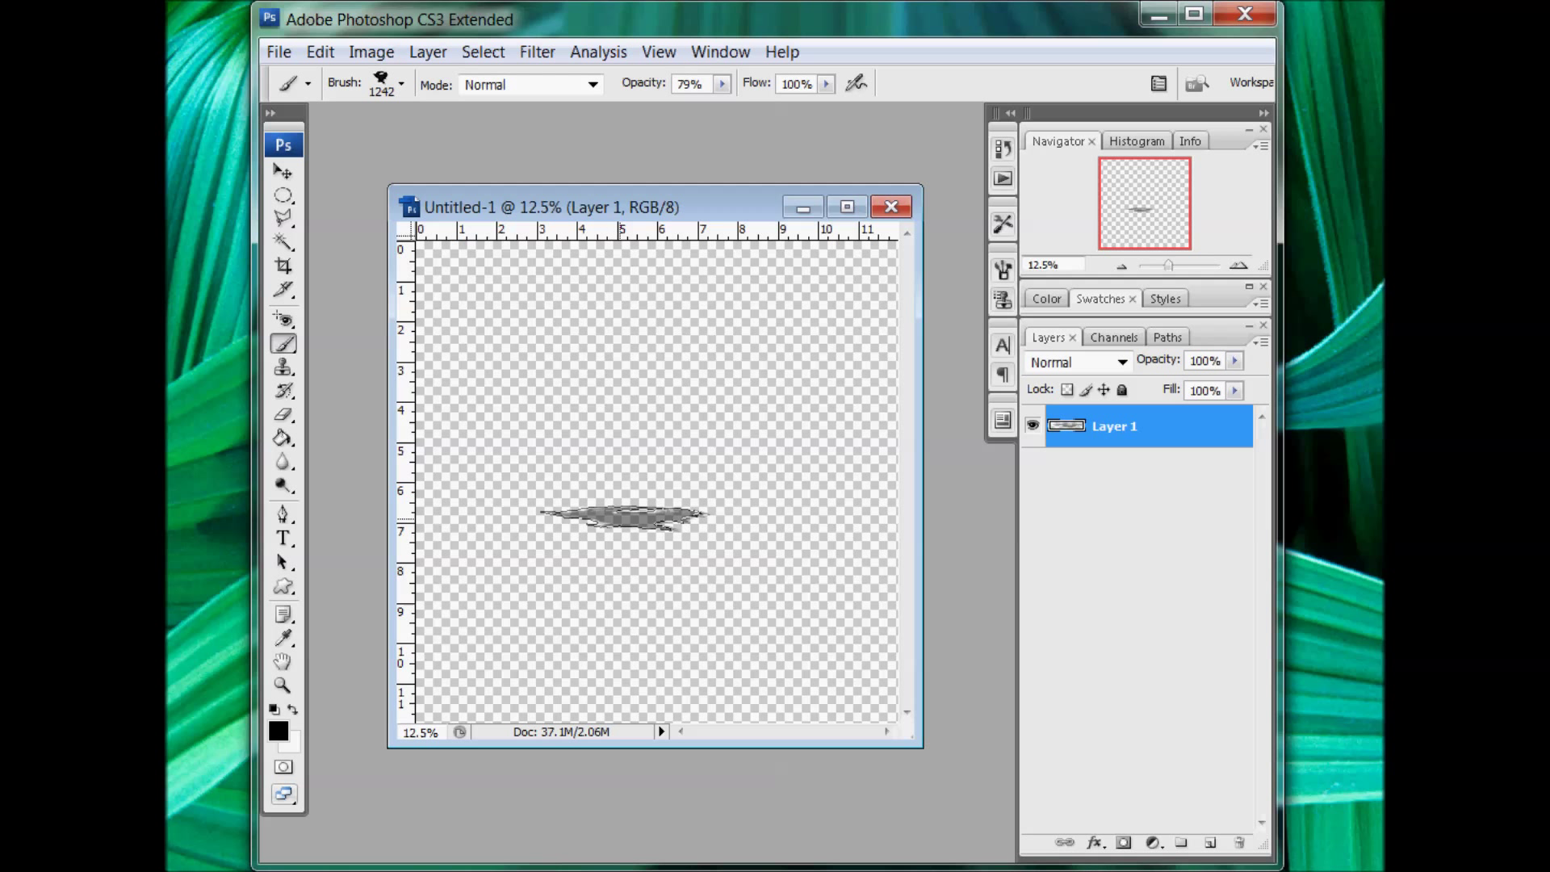
Add Layer 2, try rotating Layer 1's stroke but cancel, then reselect Layer 2.
click(1211, 843)
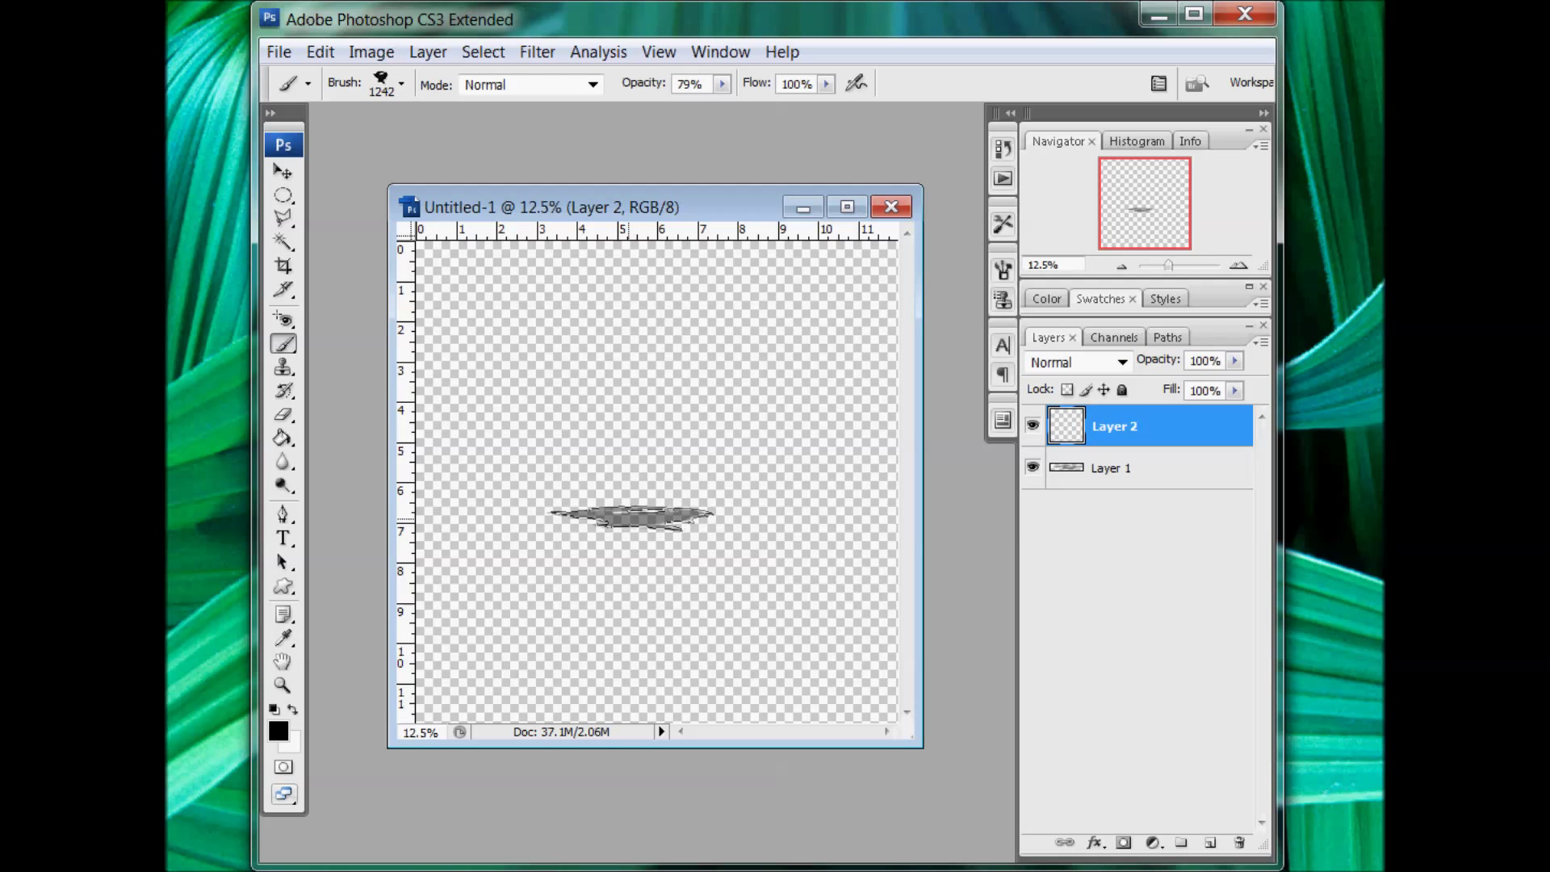
click(1107, 470)
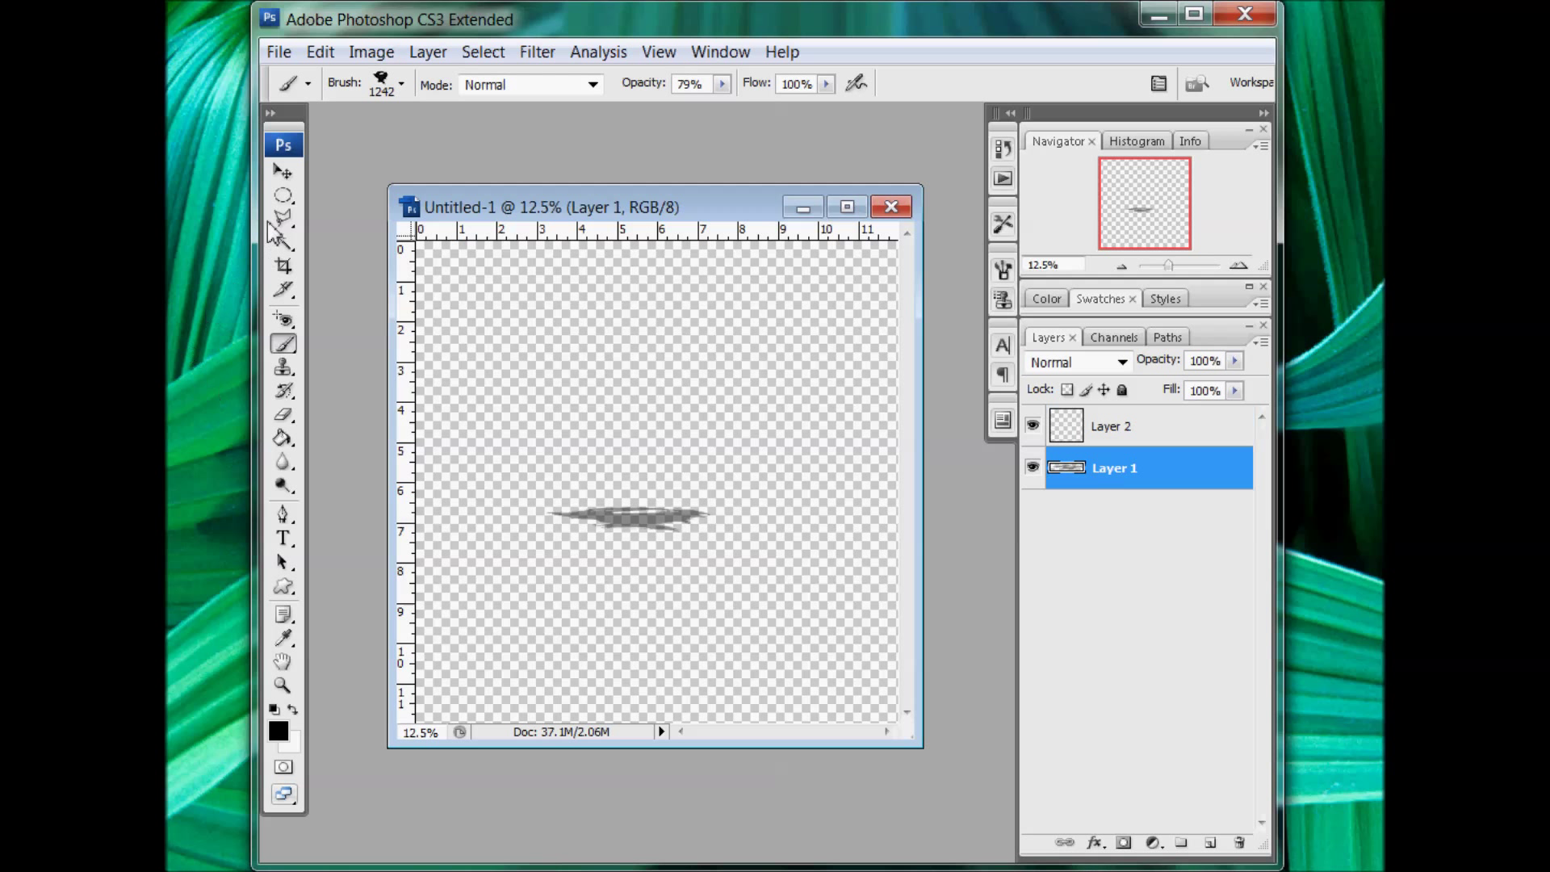
click(281, 170)
drag(737, 495, 739, 442)
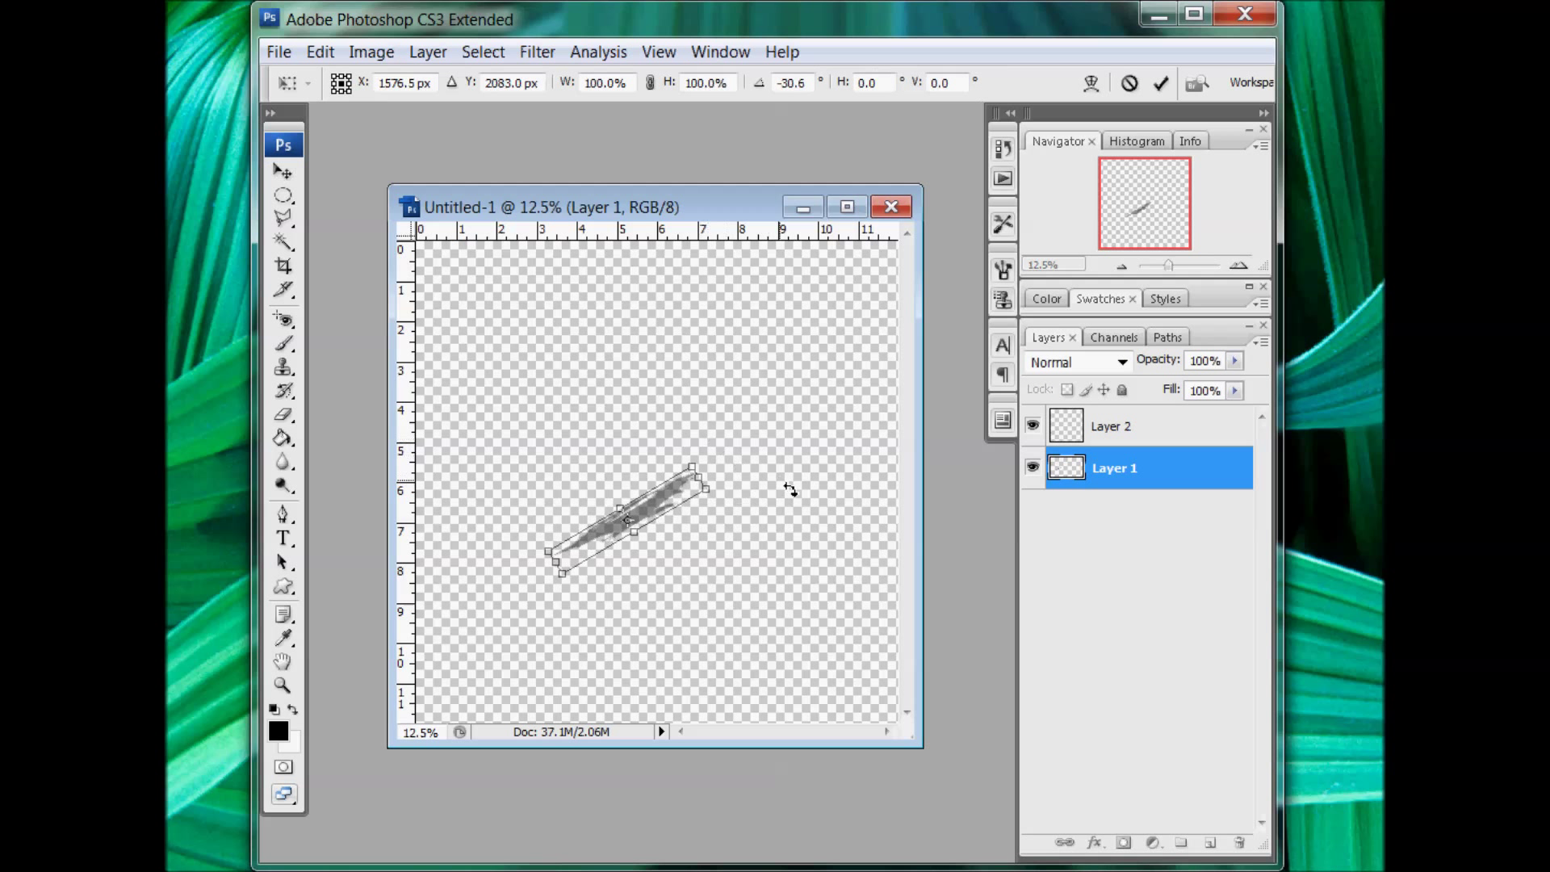
click(1129, 82)
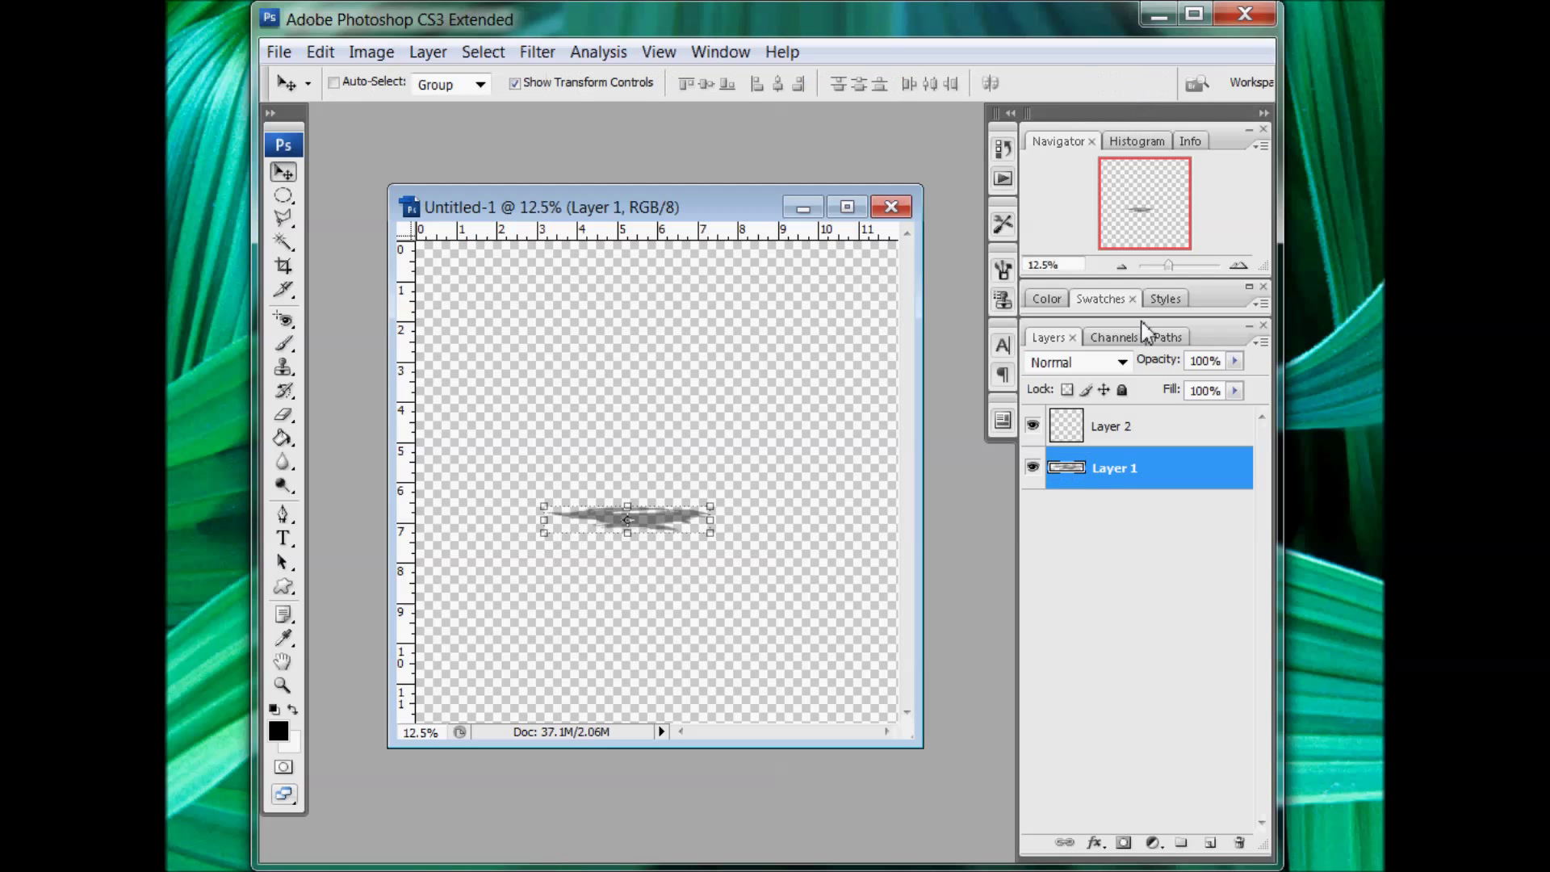
click(1137, 427)
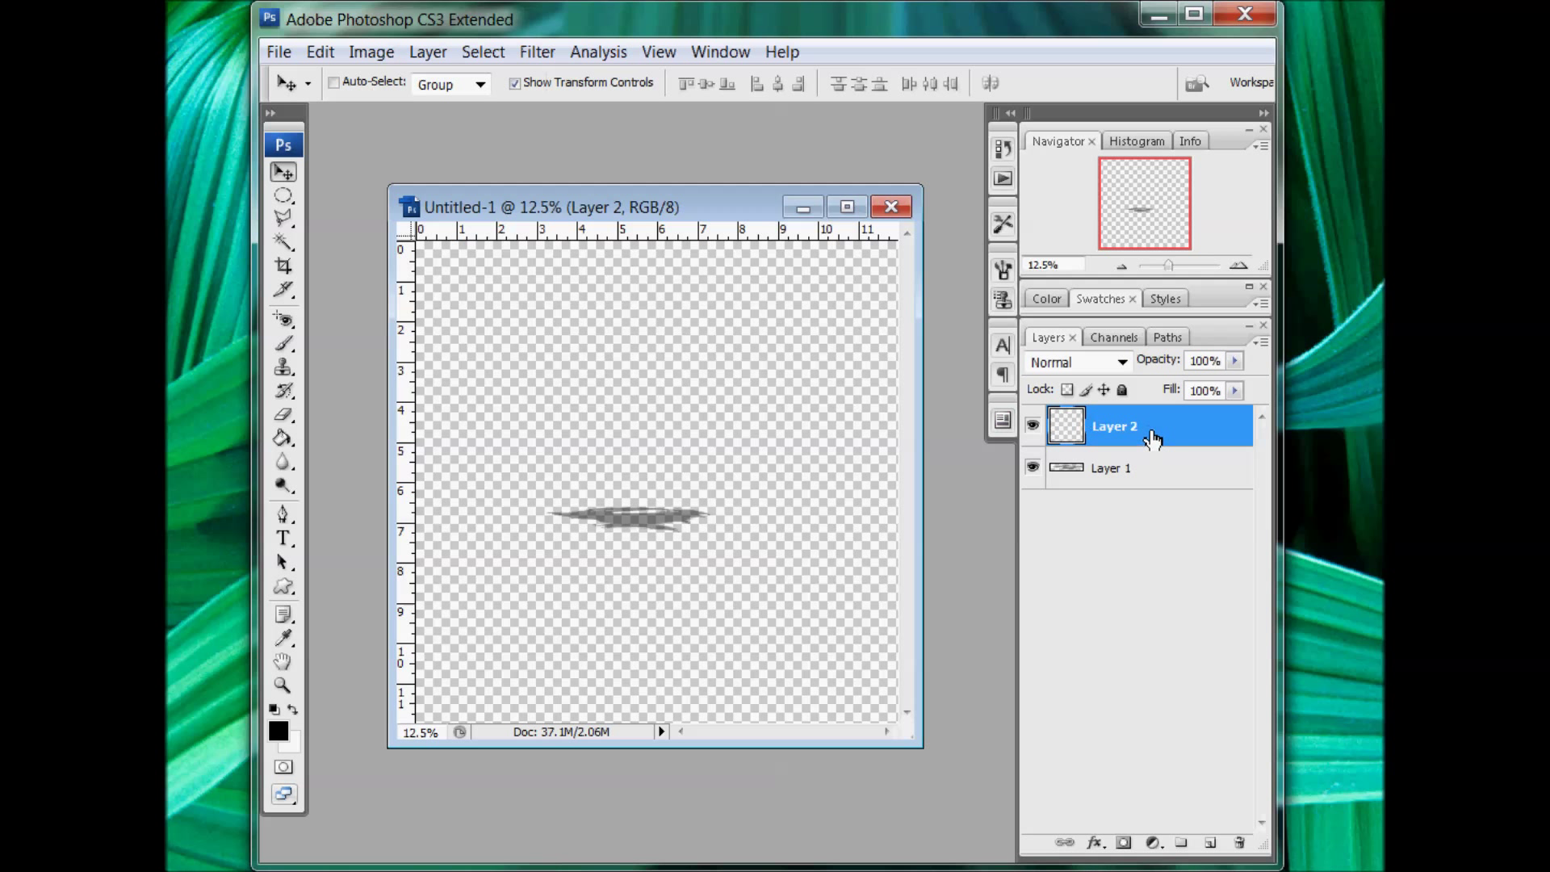
Replace the current brushes with the arock-sep10-patternbrushset2 pattern brush set.
click(284, 343)
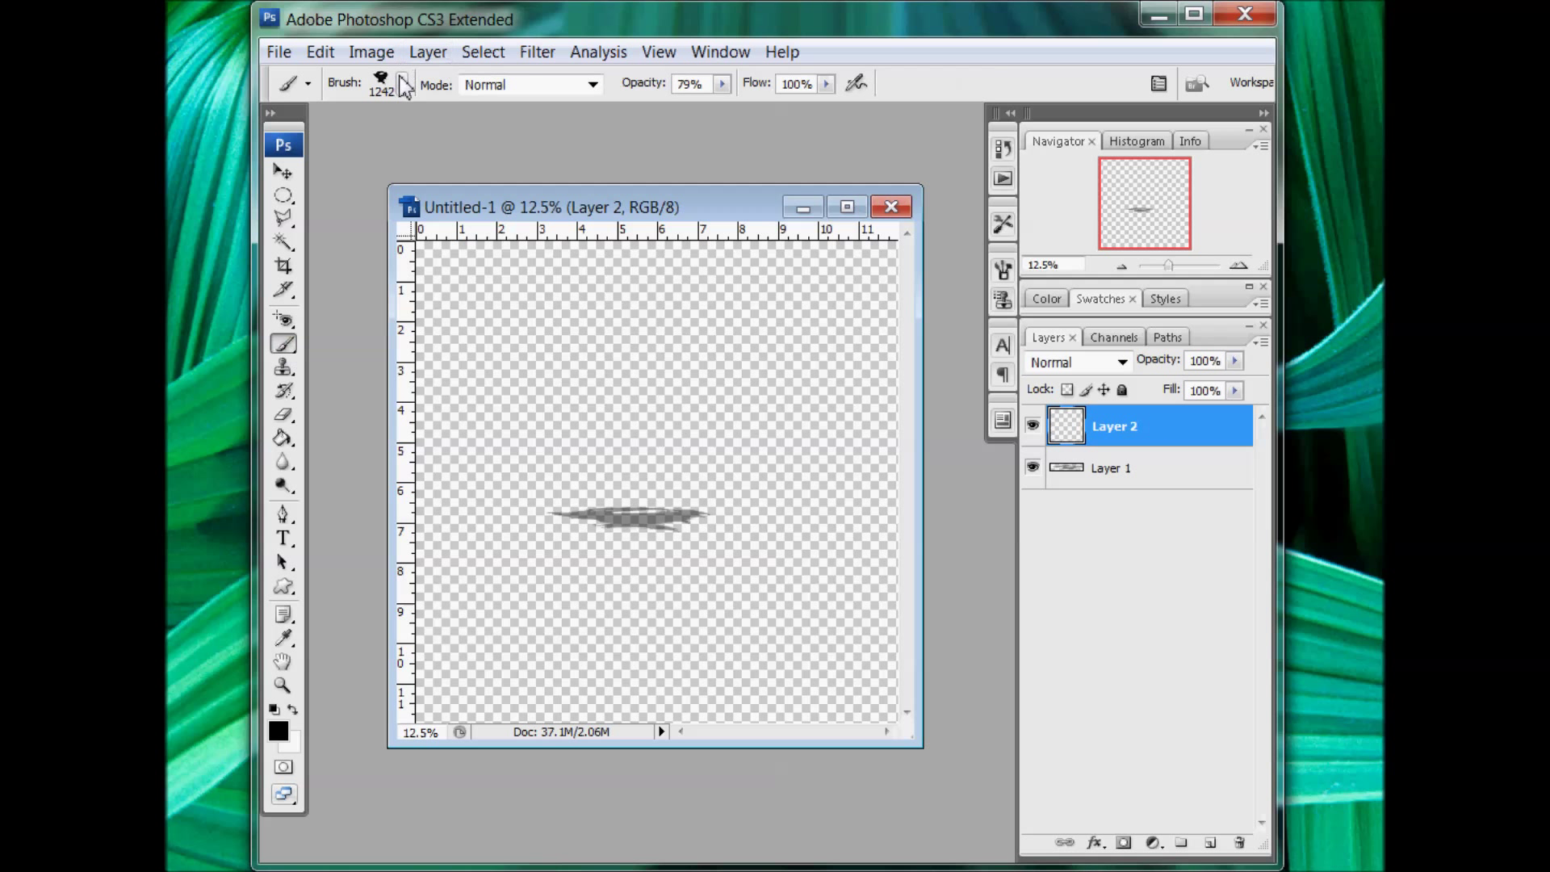
click(402, 83)
click(565, 122)
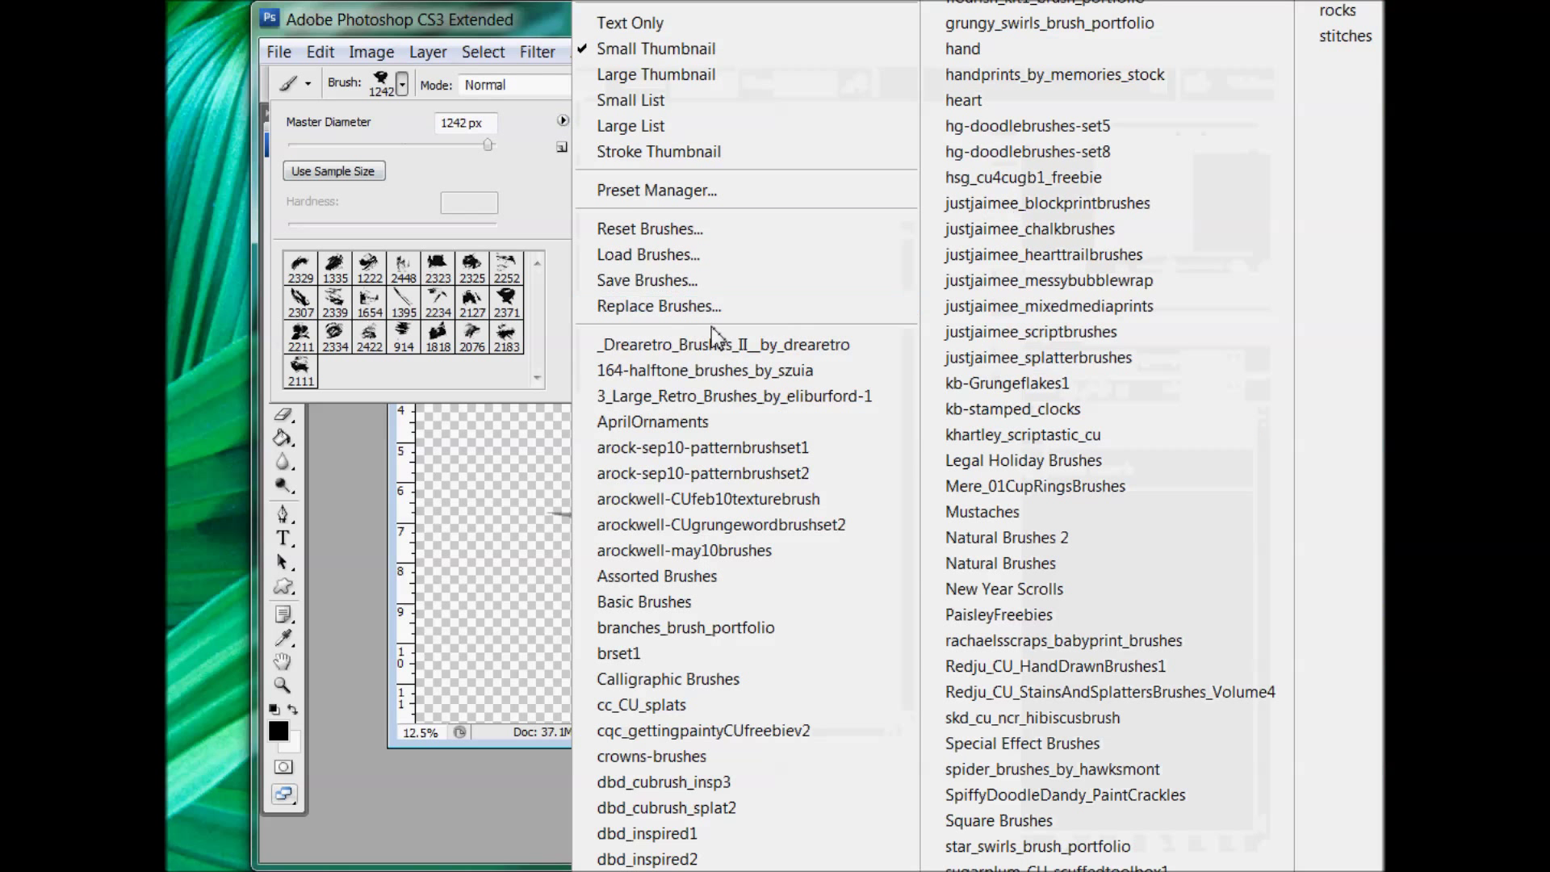
click(702, 473)
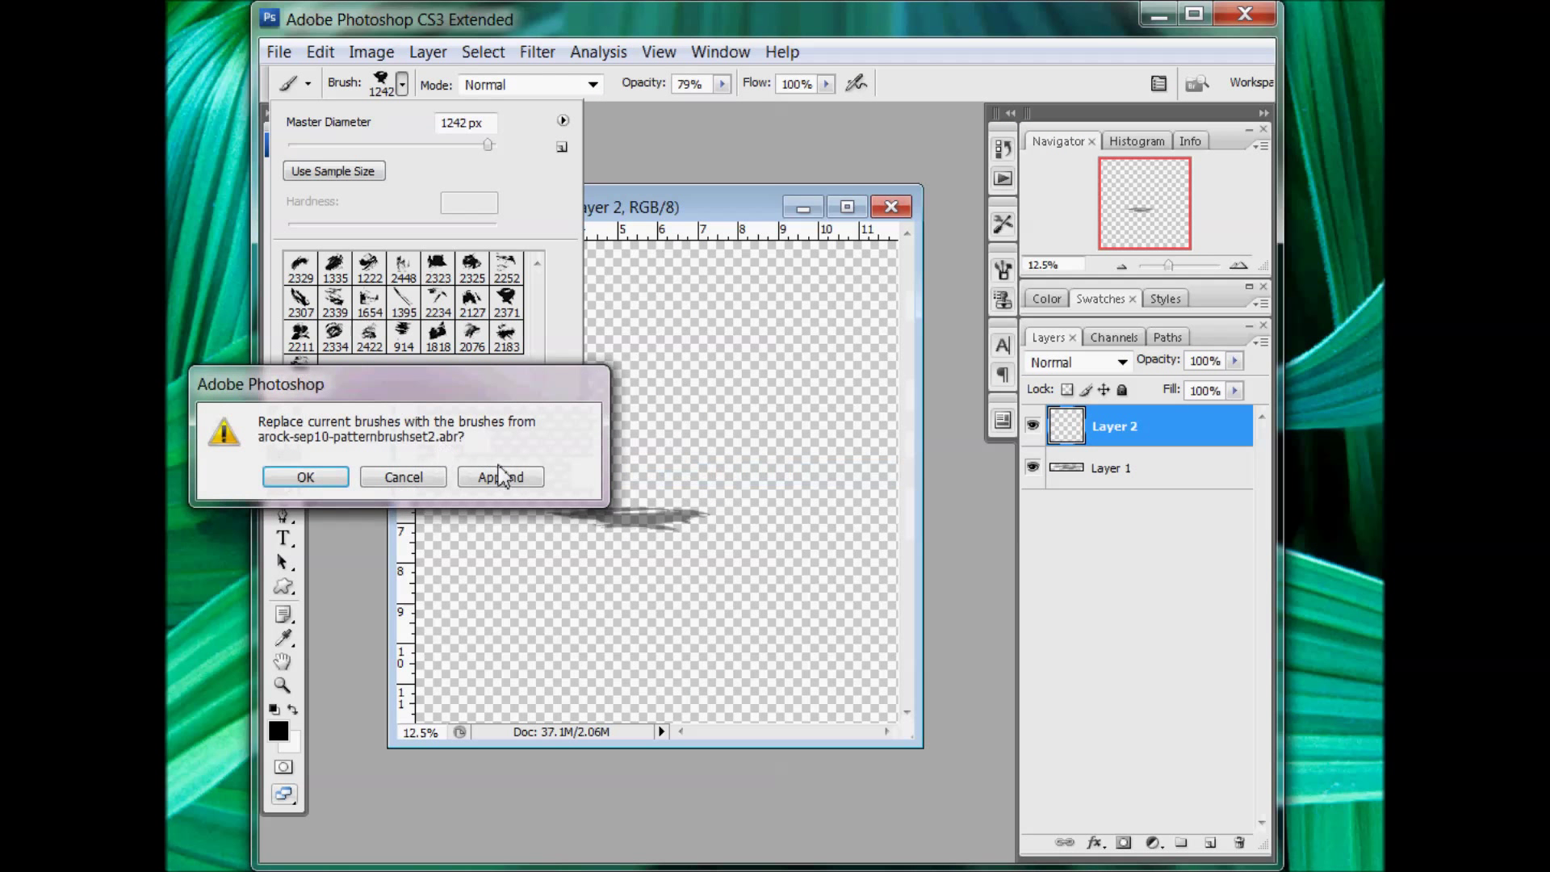
click(406, 476)
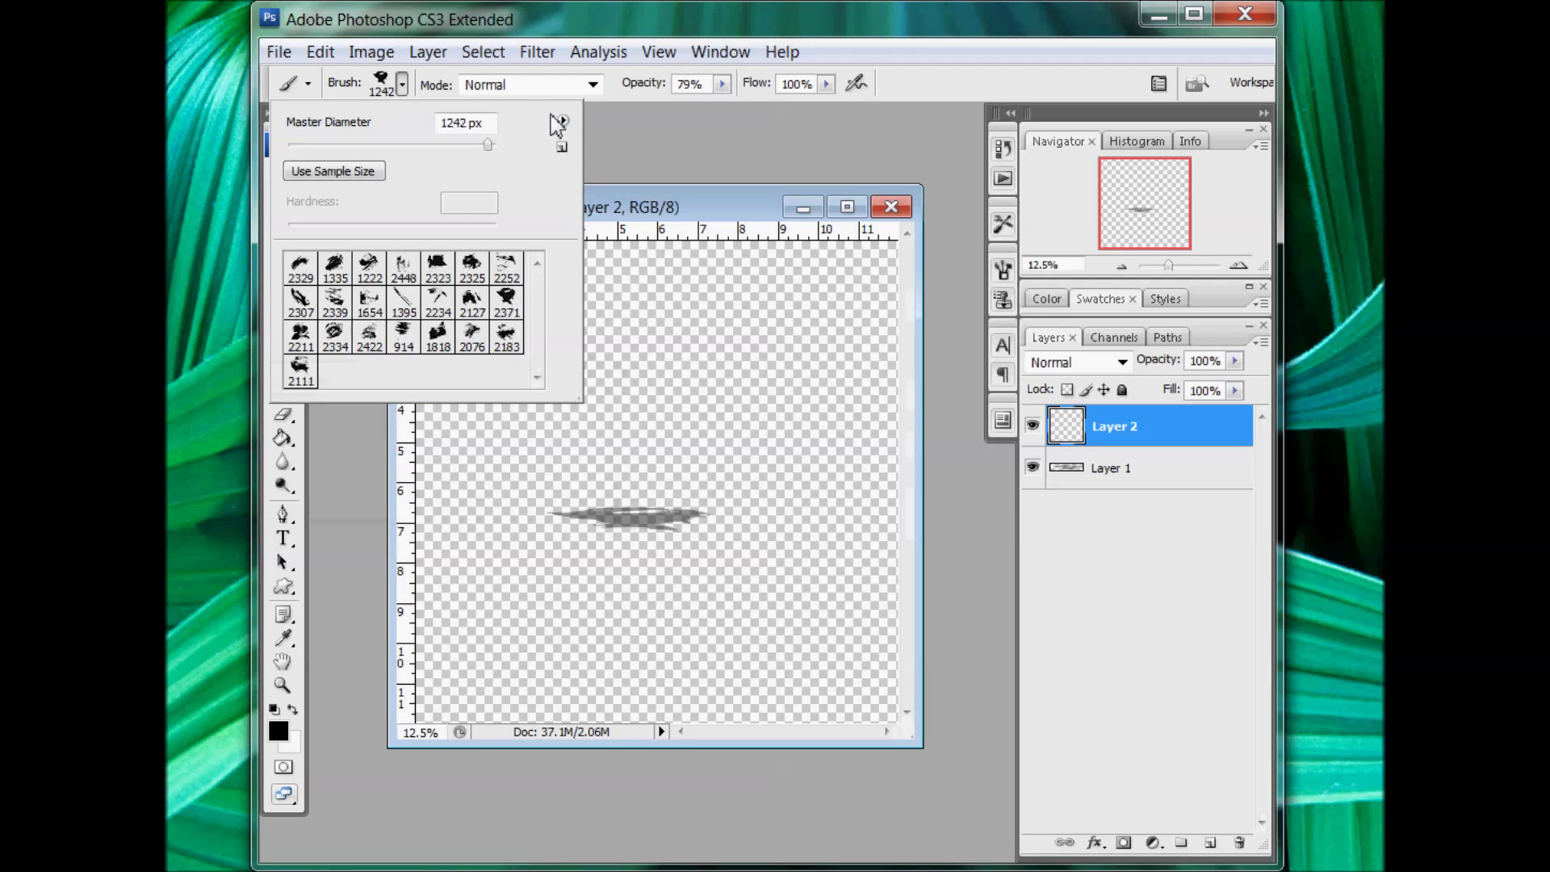
click(561, 121)
click(683, 464)
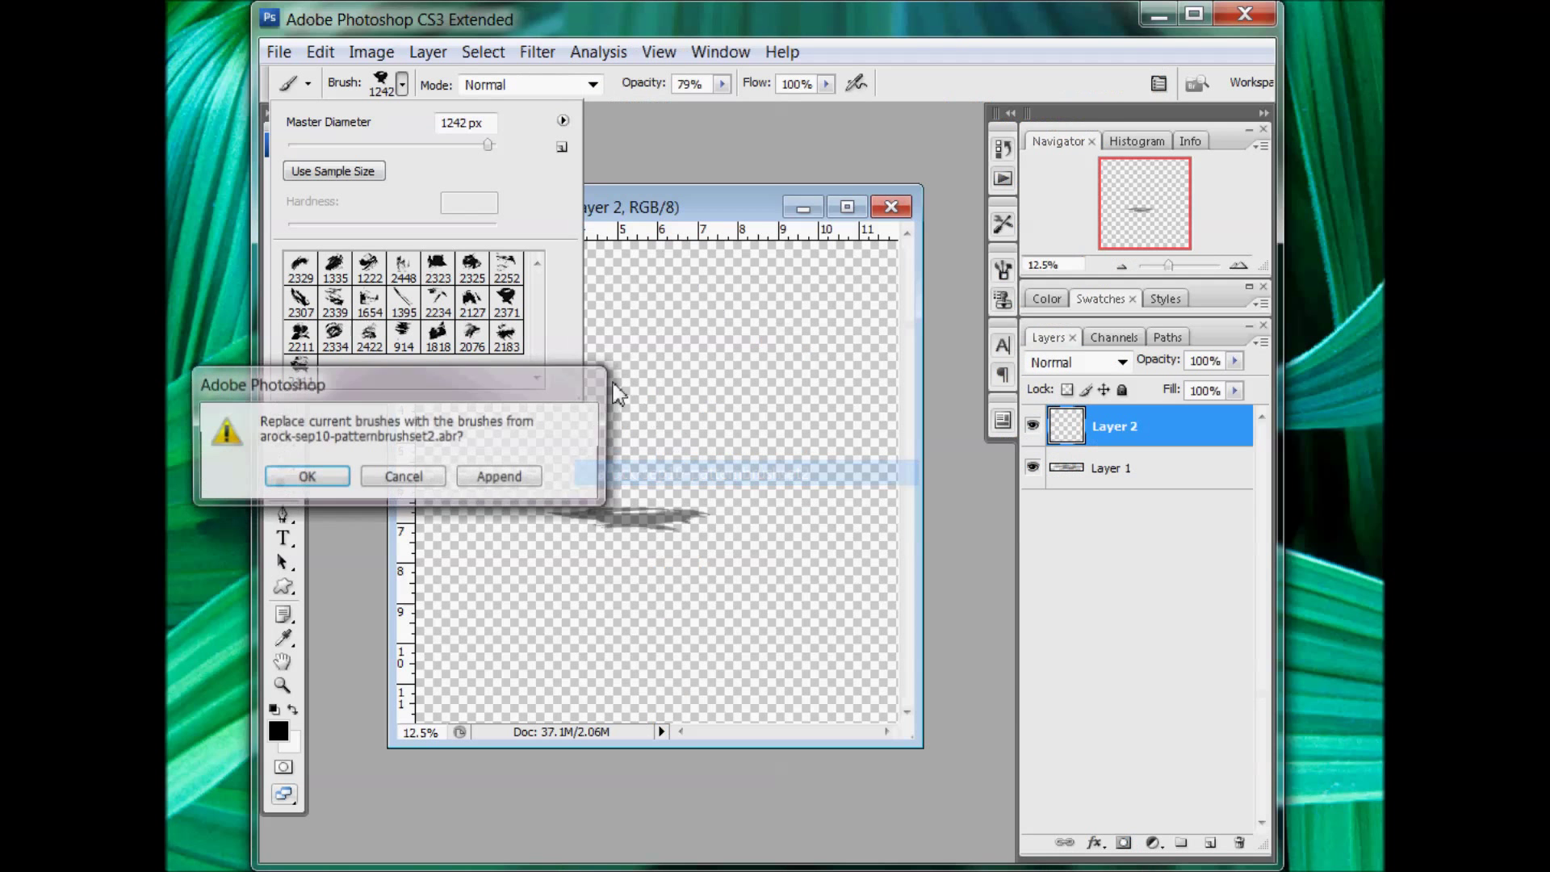
click(305, 478)
Stamp ornate pattern brush 2351 near the canvas top, then start loading arockwell-CUfeb10texturebrush.
click(371, 310)
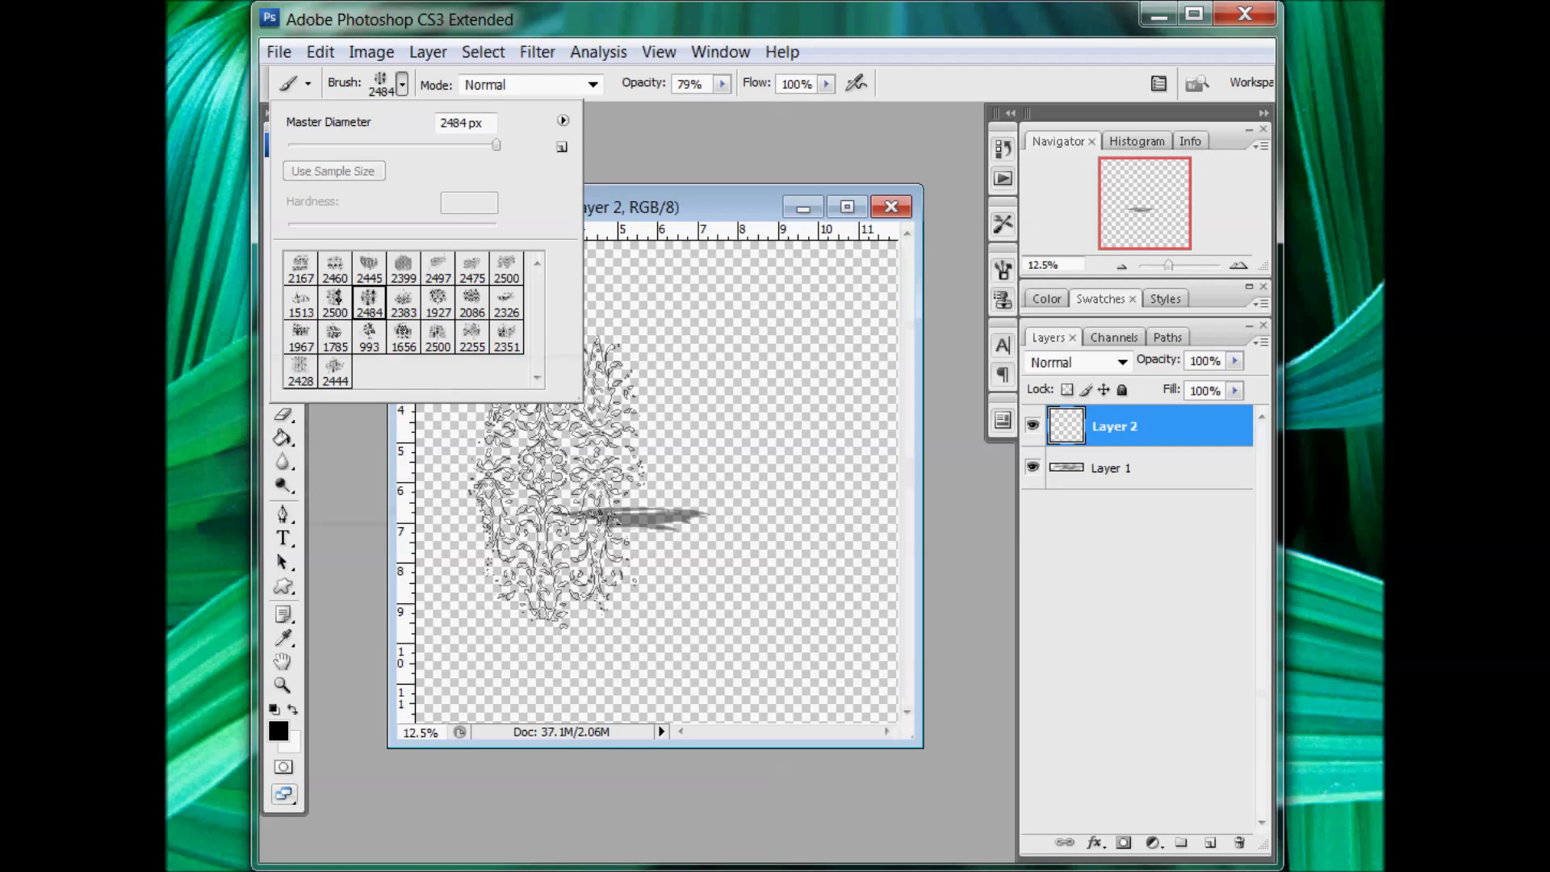
click(507, 336)
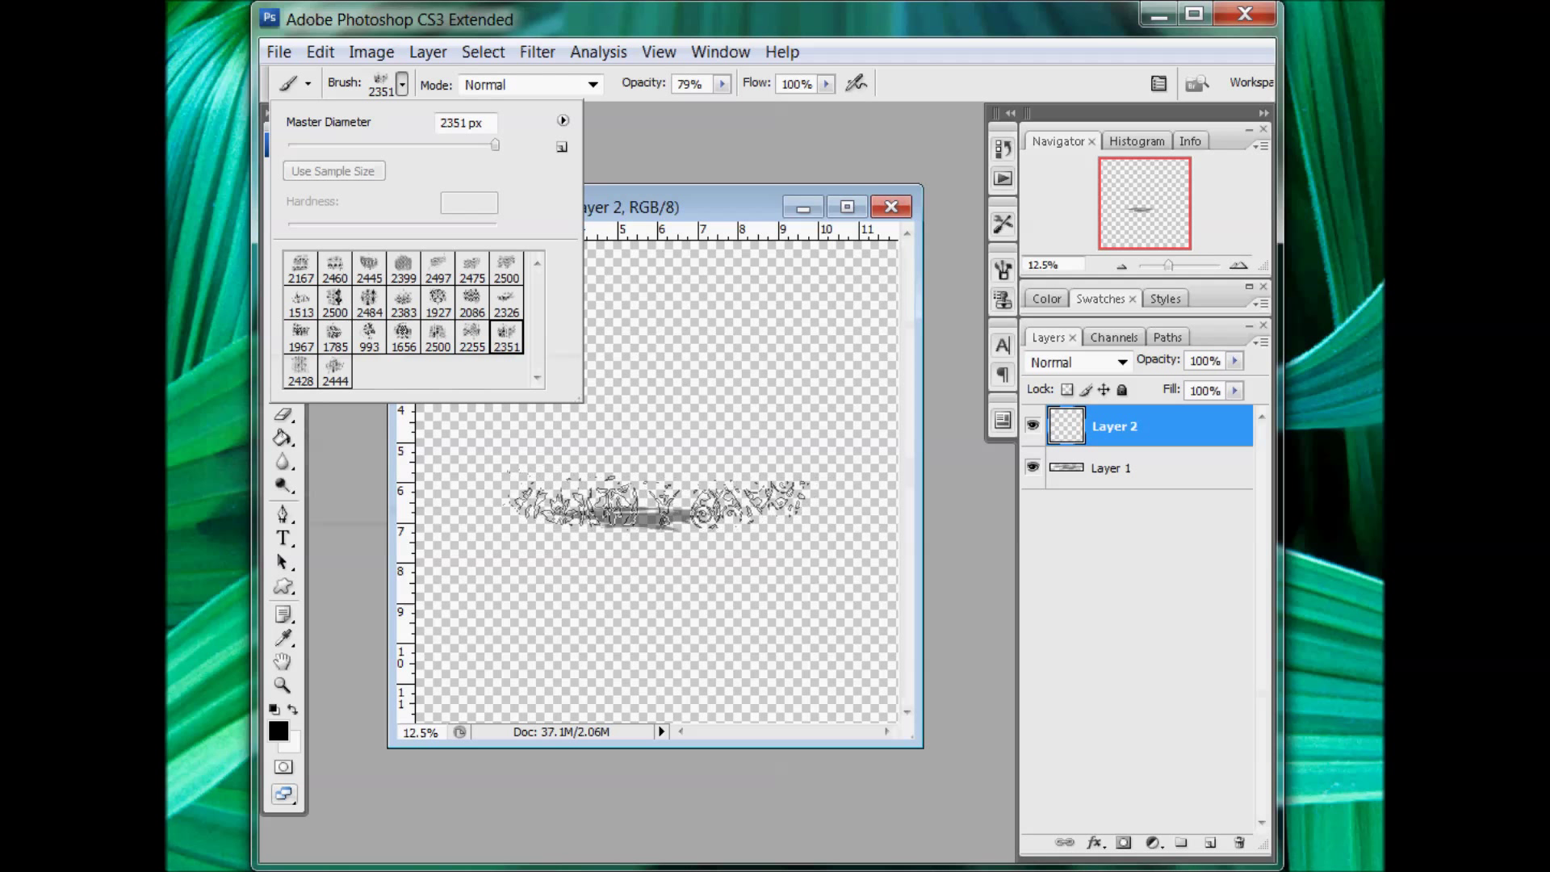
click(614, 344)
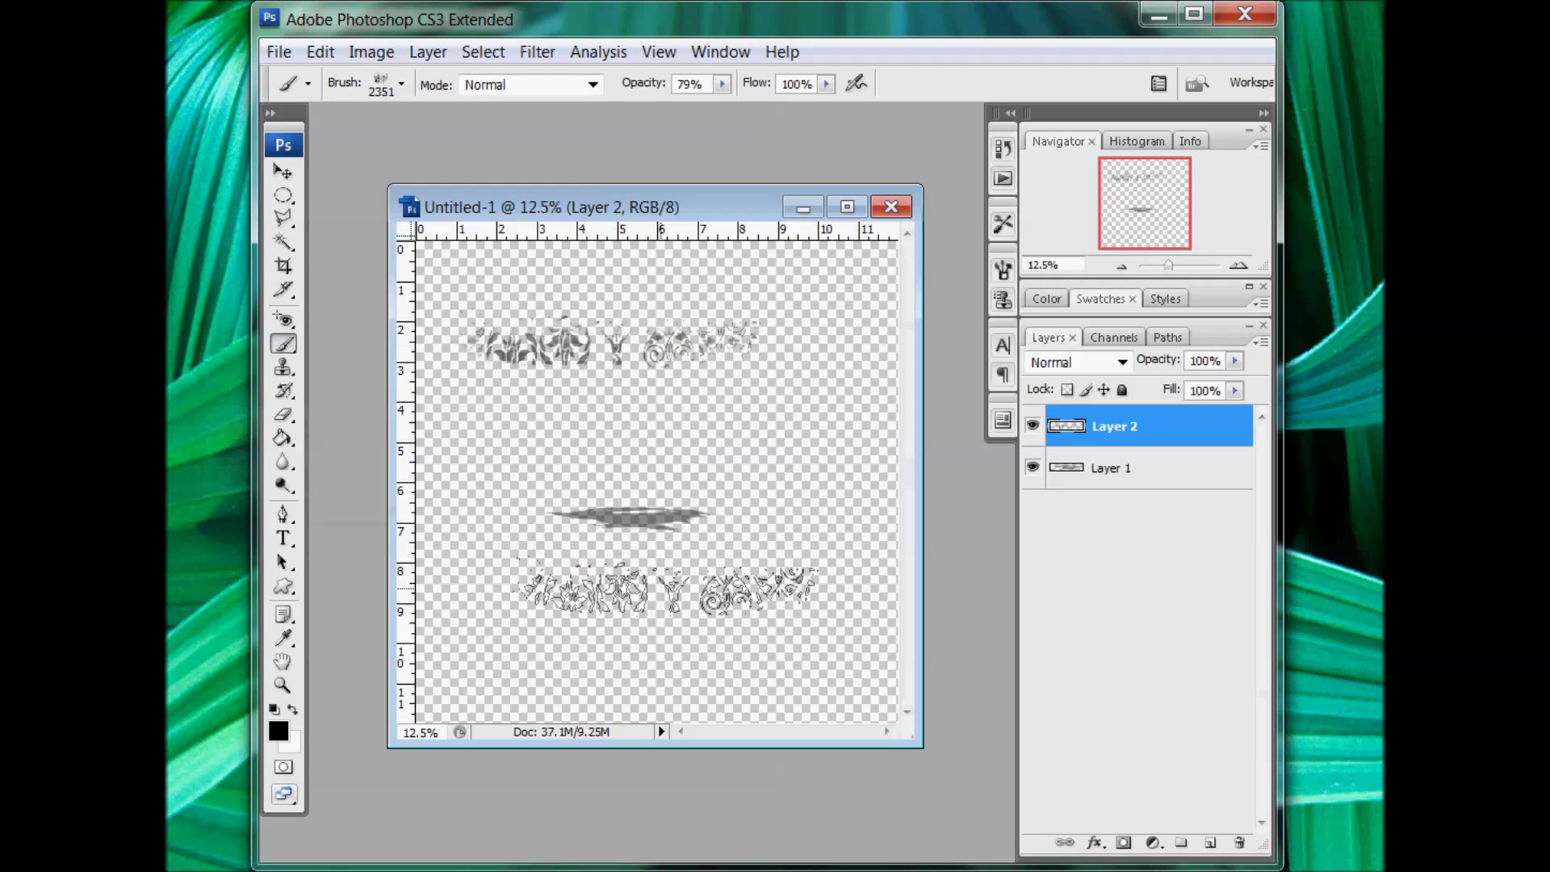
click(402, 83)
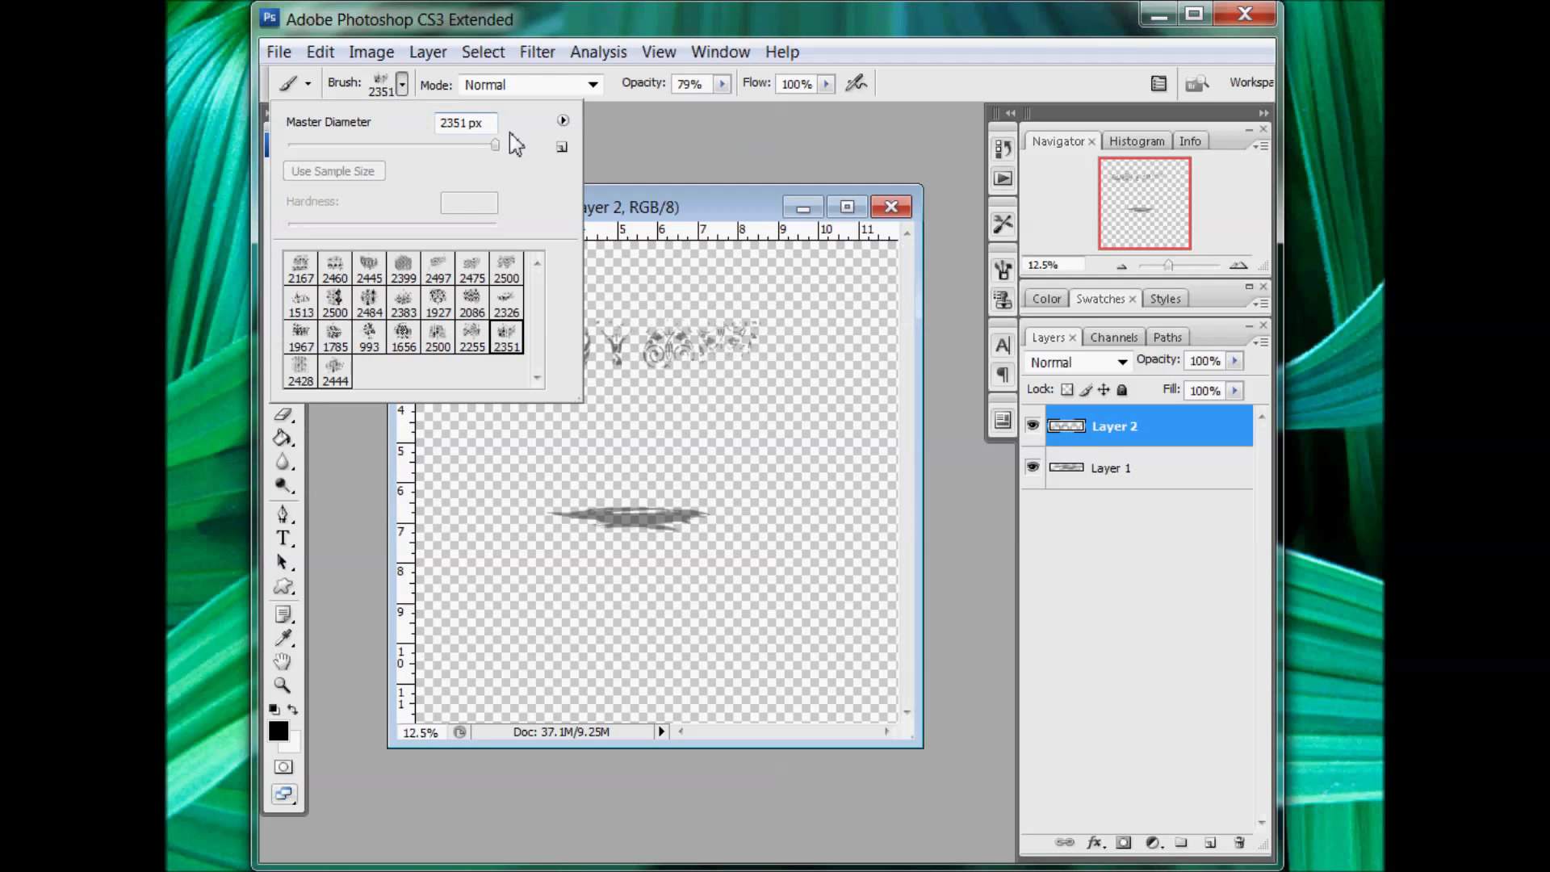
click(563, 120)
Replace the brushes with the texture set and pick brush 2284 at 100% opacity.
click(710, 499)
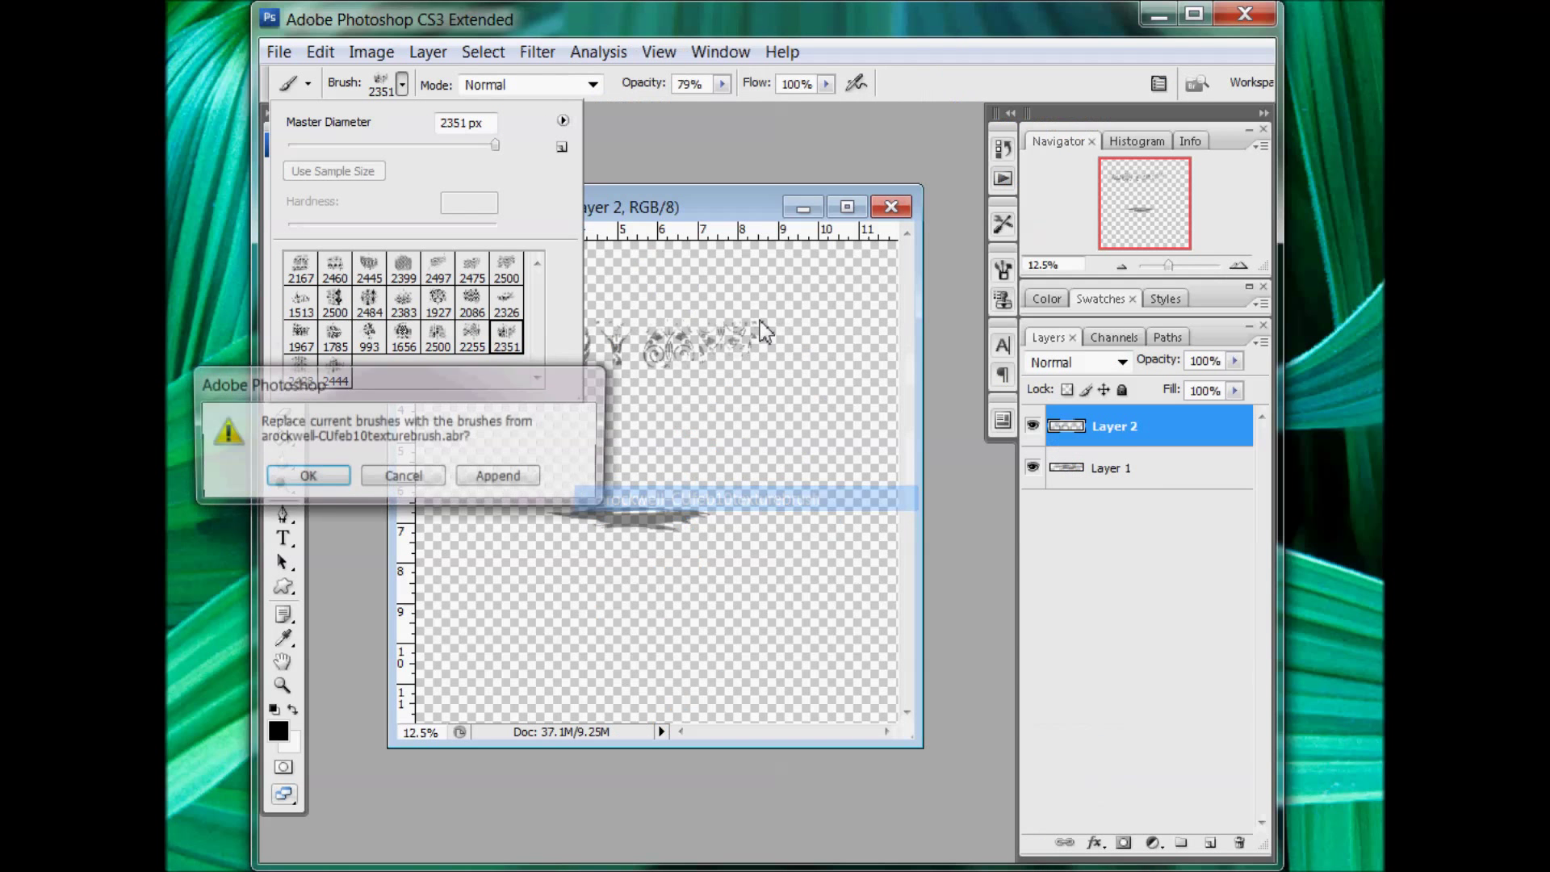
click(339, 477)
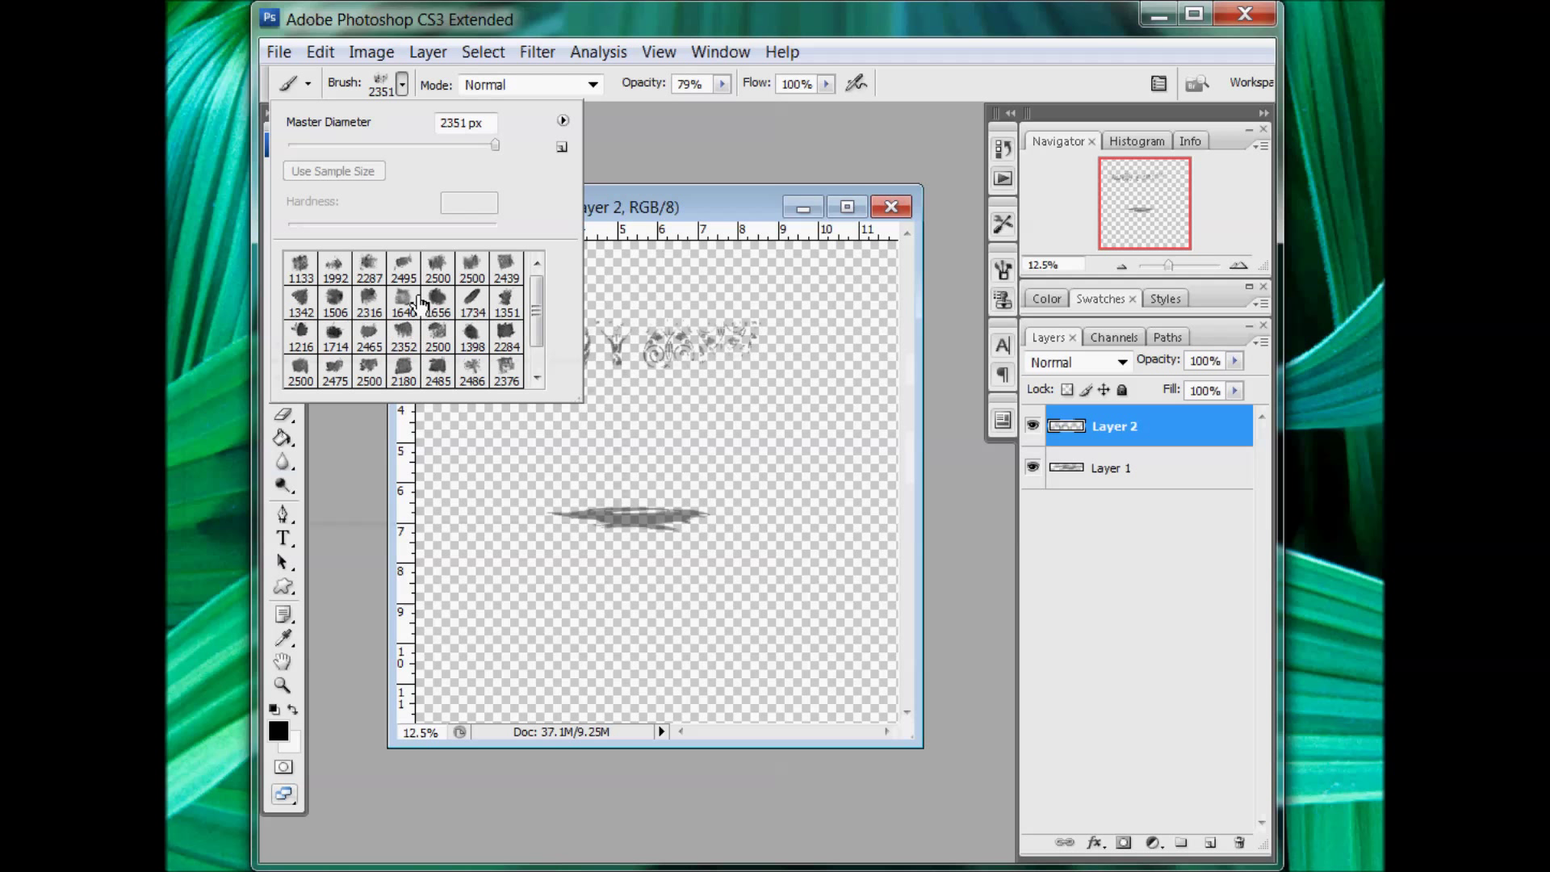
click(515, 338)
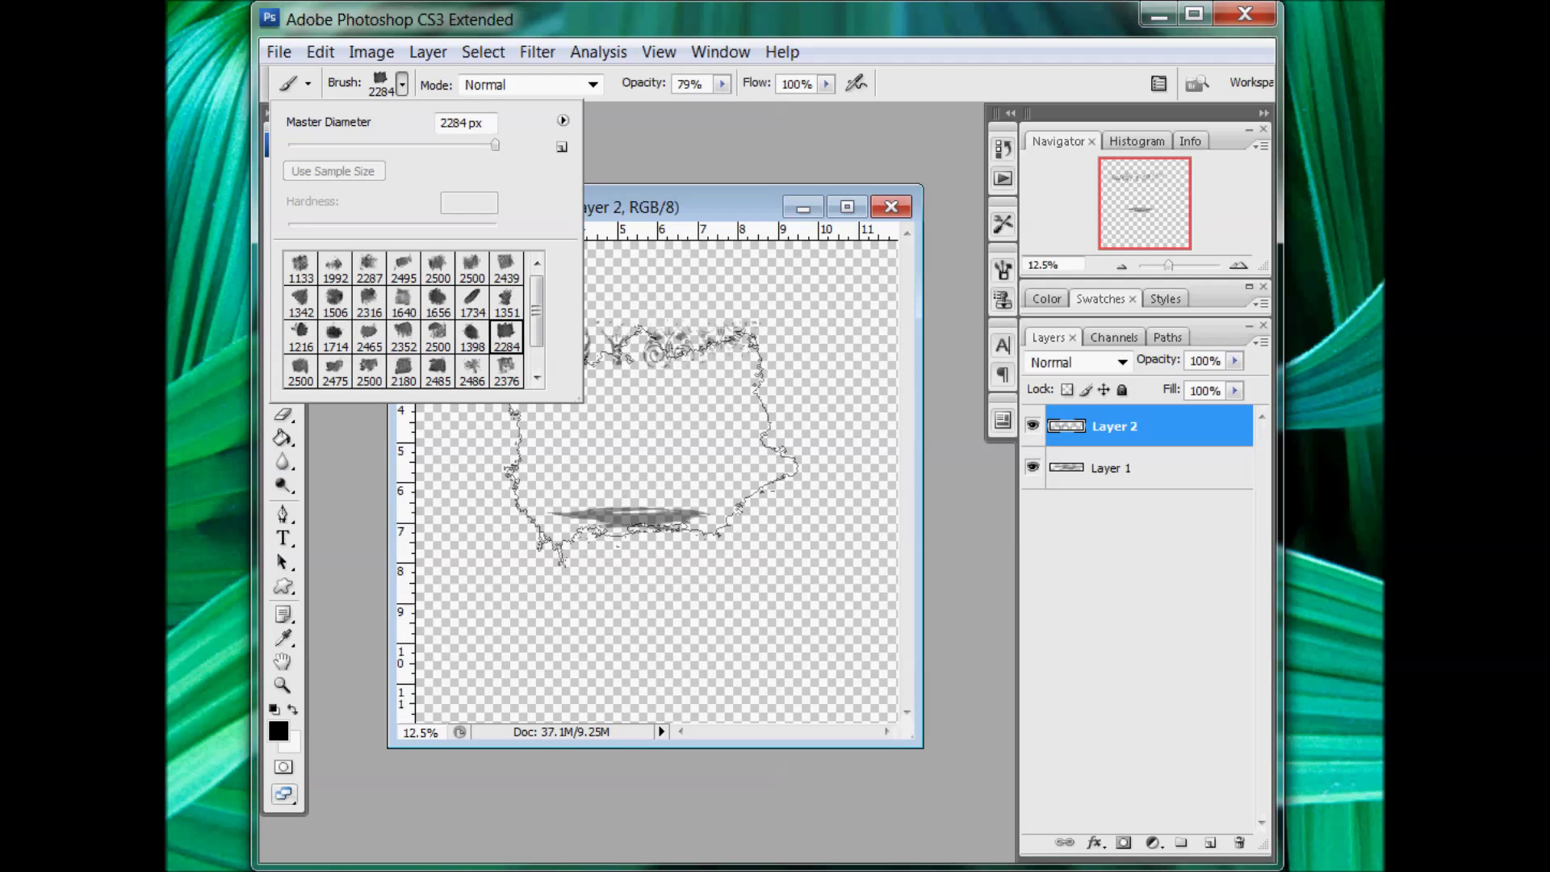
click(723, 84)
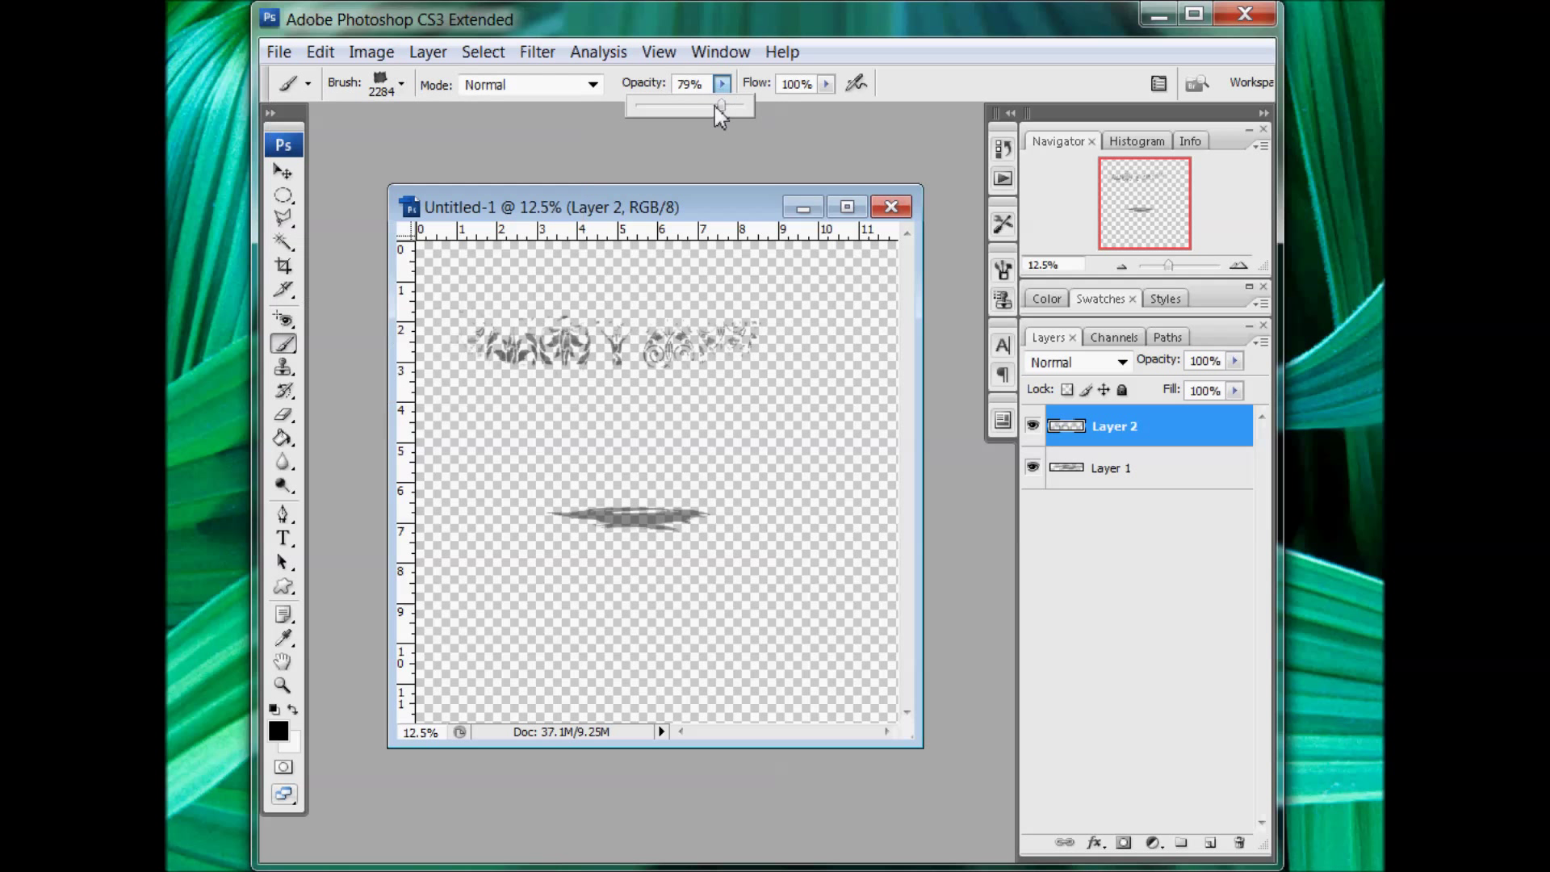
drag(732, 104, 746, 107)
Stamp a 1871 px grey texture across Layer 2's centre and begin duplicating Layer 2.
click(402, 83)
drag(499, 151, 487, 151)
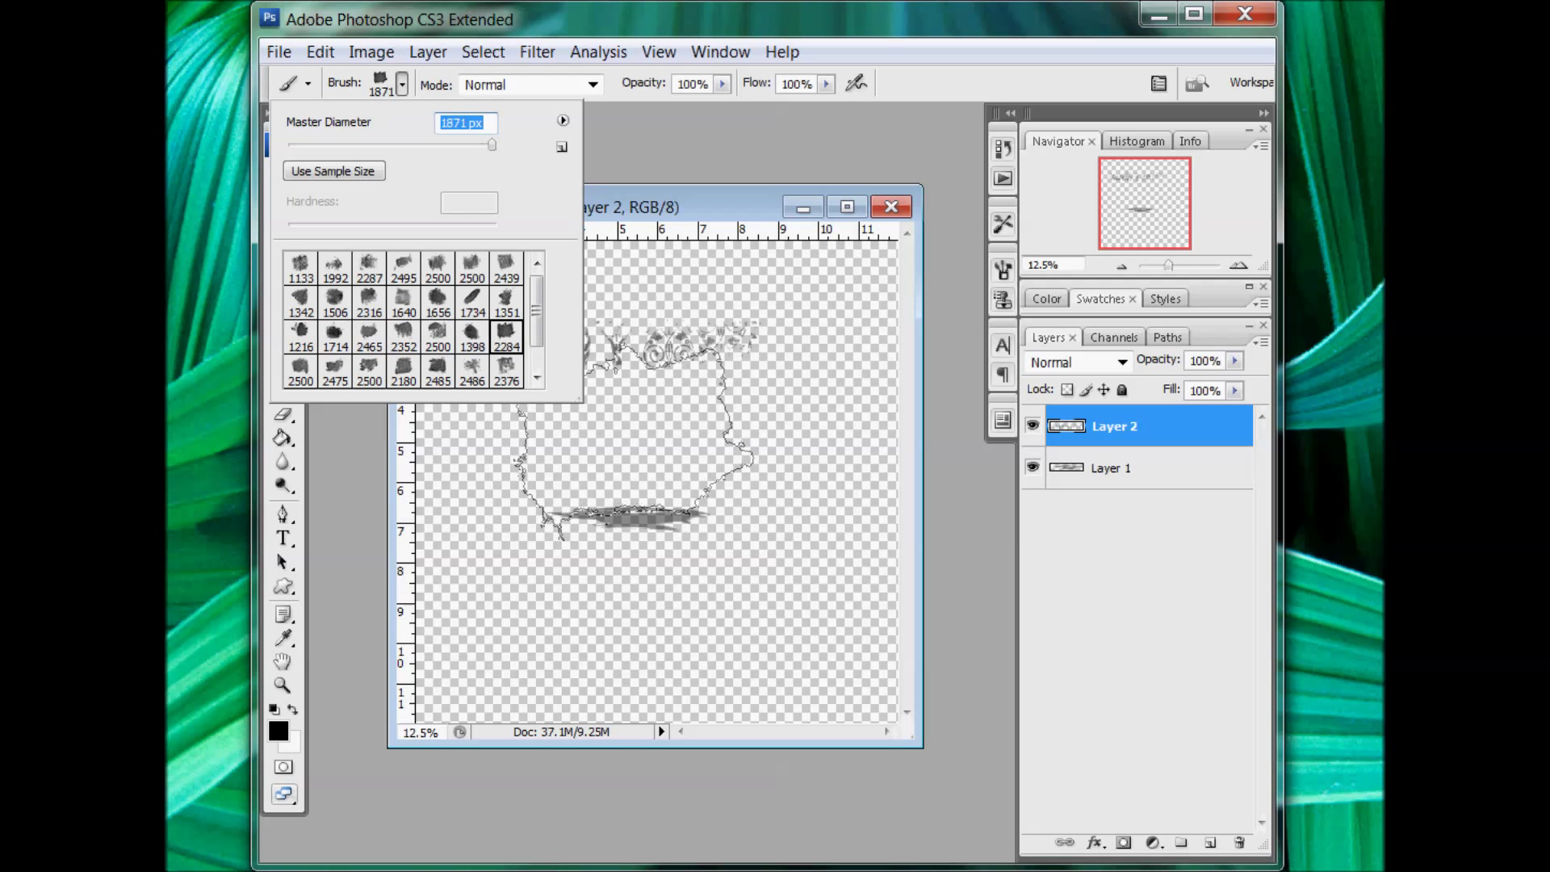
click(638, 432)
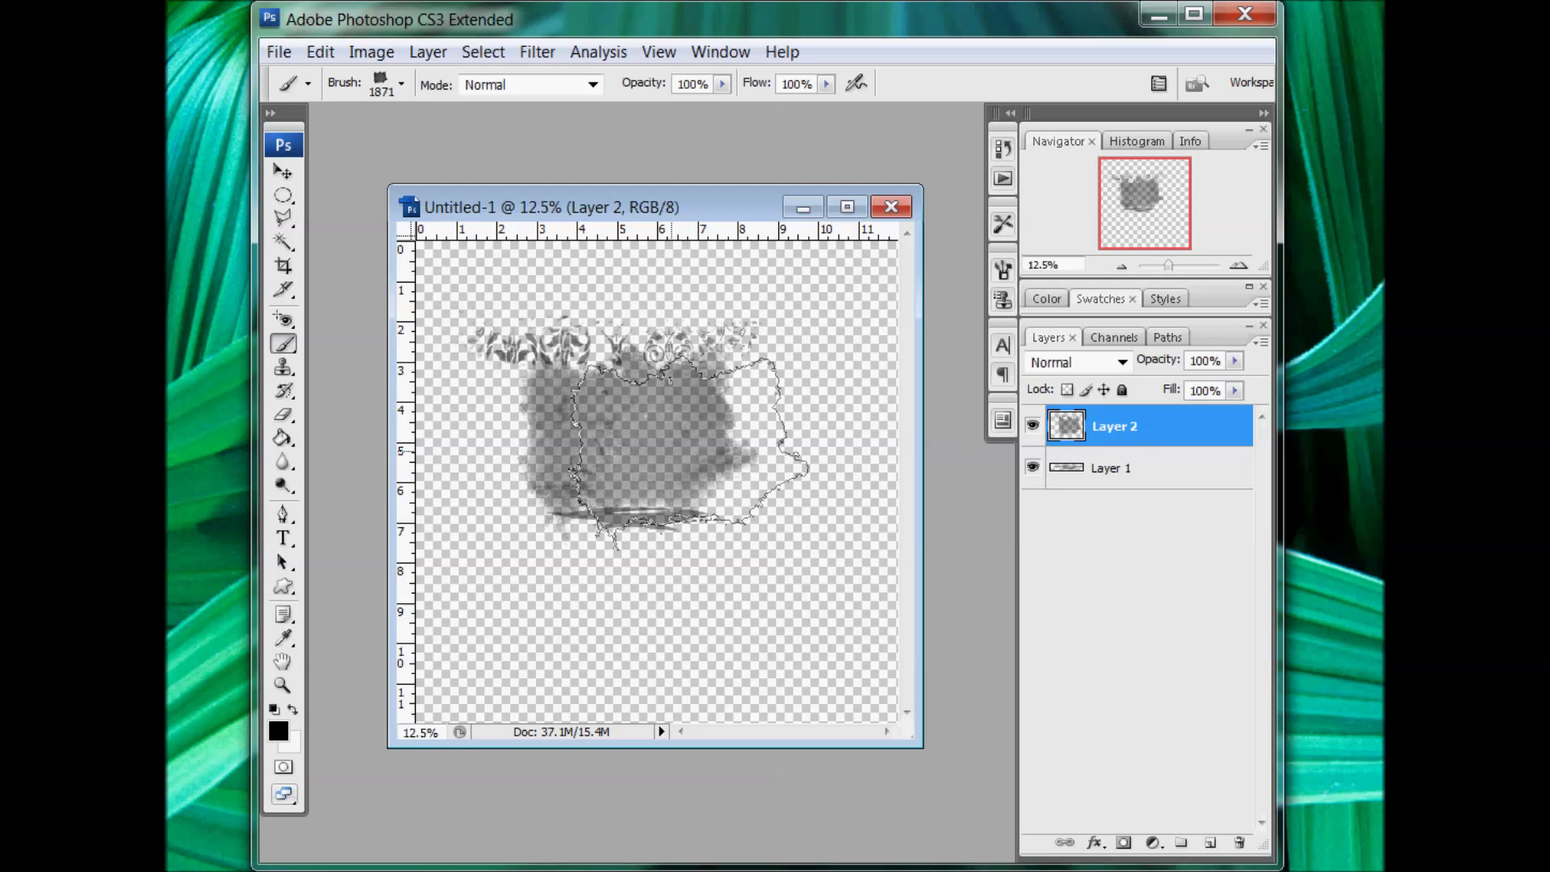
right_click(1100, 438)
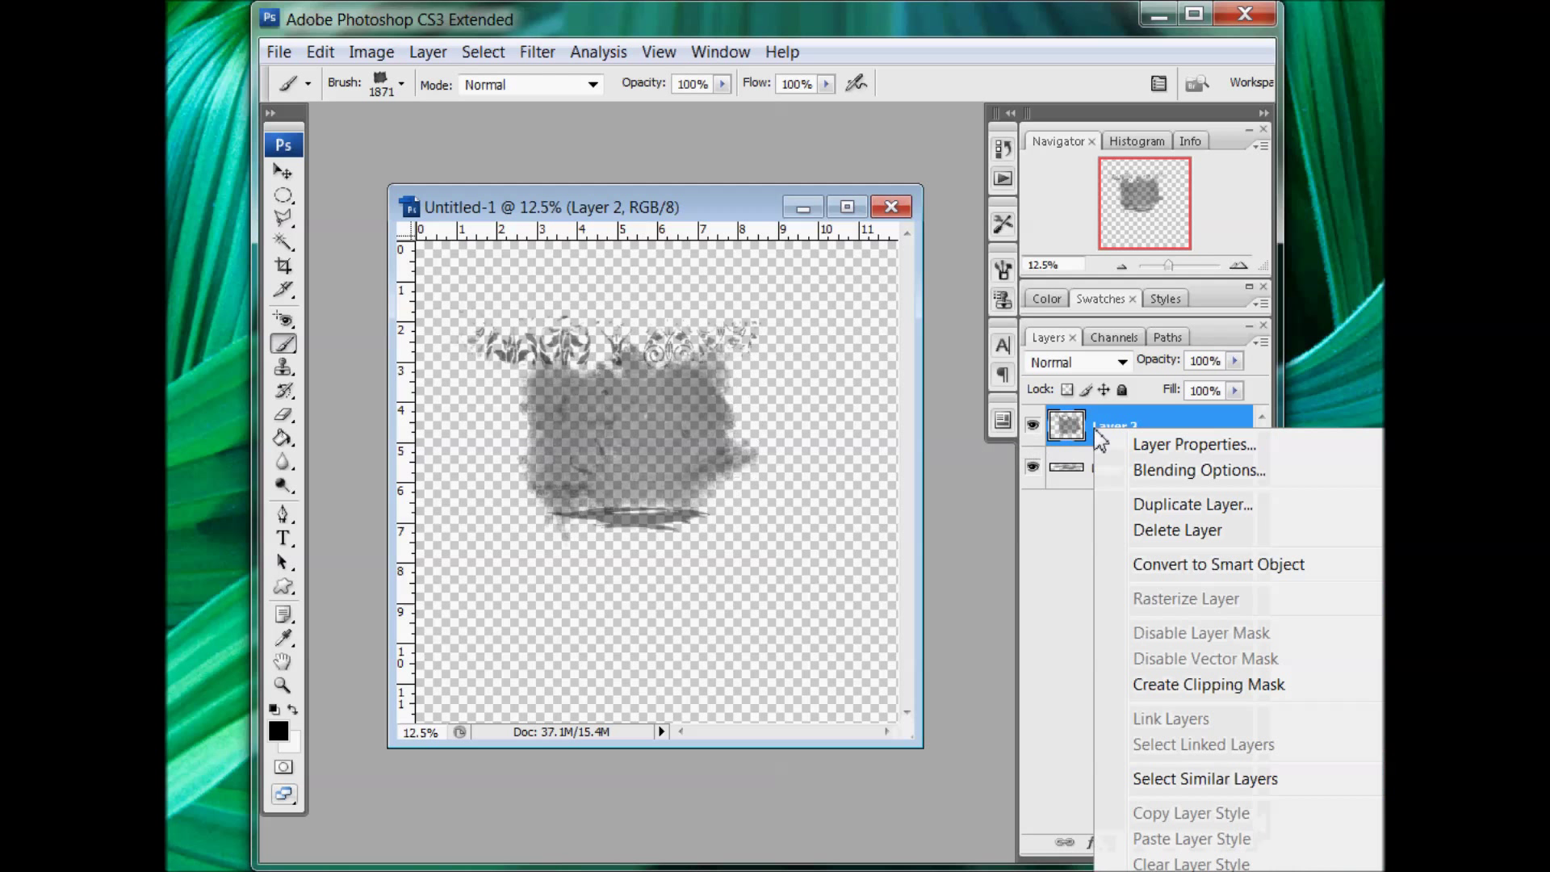
click(1141, 500)
Create Layer 2 copy and merge it with Layer 2 to darken the texture.
click(969, 251)
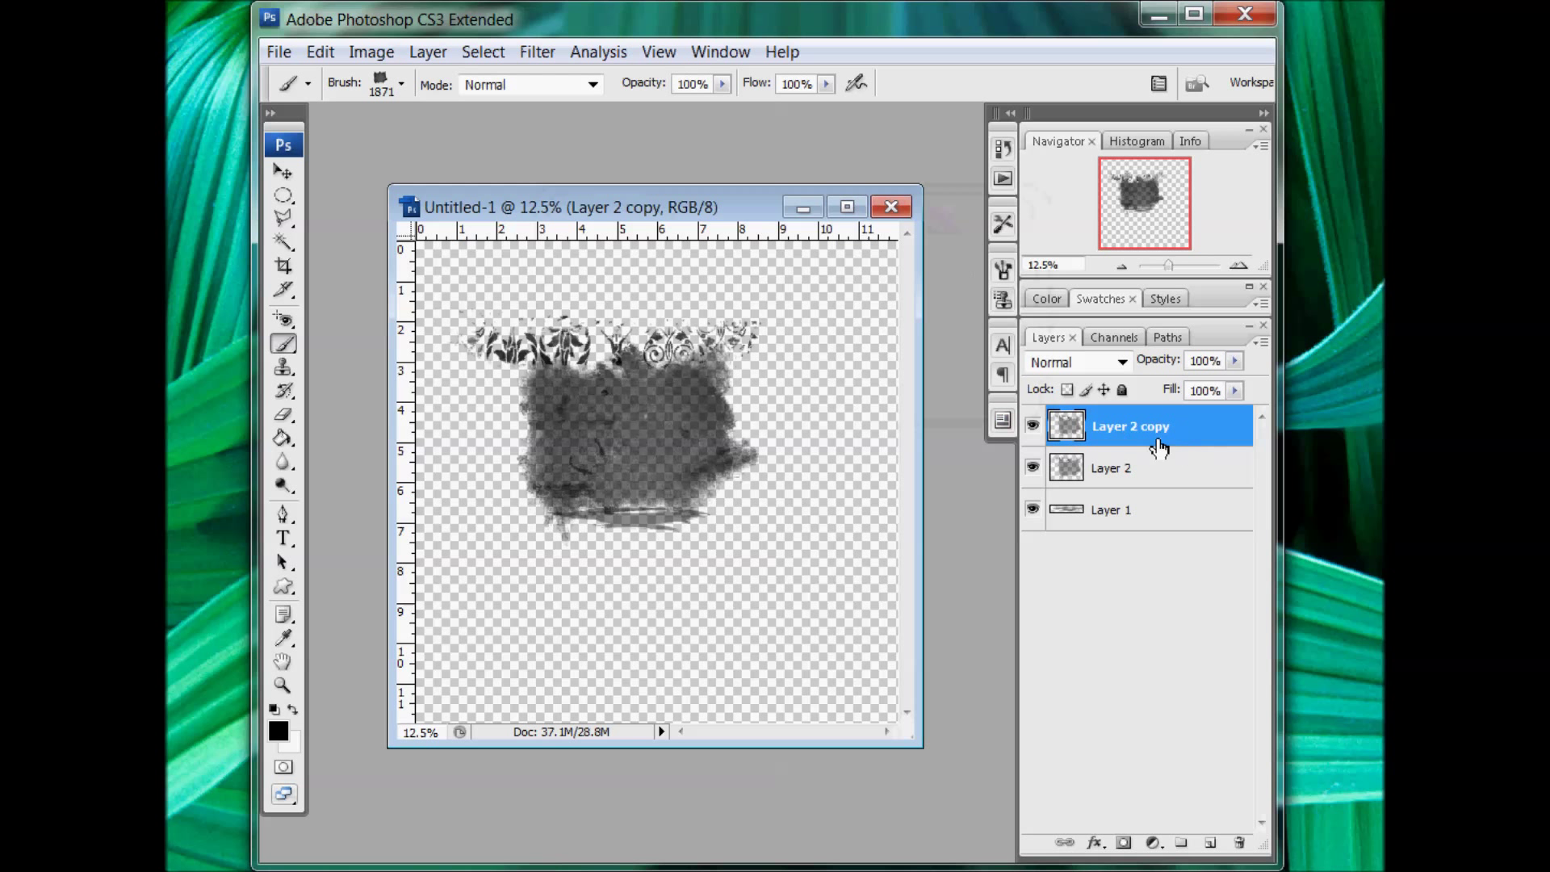
shift+click(1124, 478)
right_click(1139, 474)
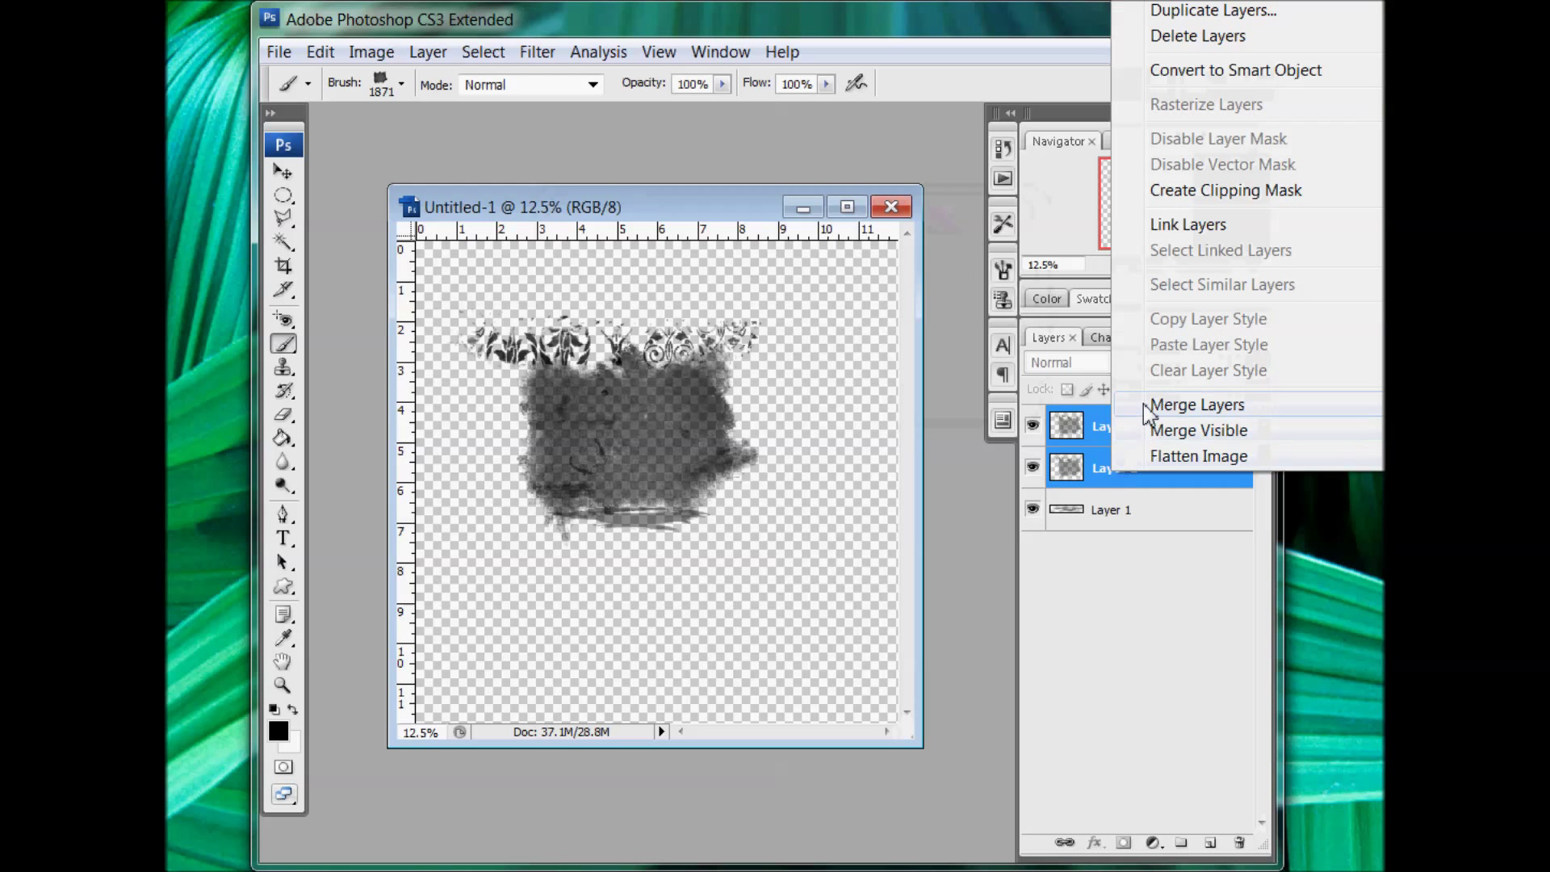
click(1143, 404)
Duplicate Layer 2 copy and merge both copies into a single Layer 2 copy 2.
right_click(1130, 432)
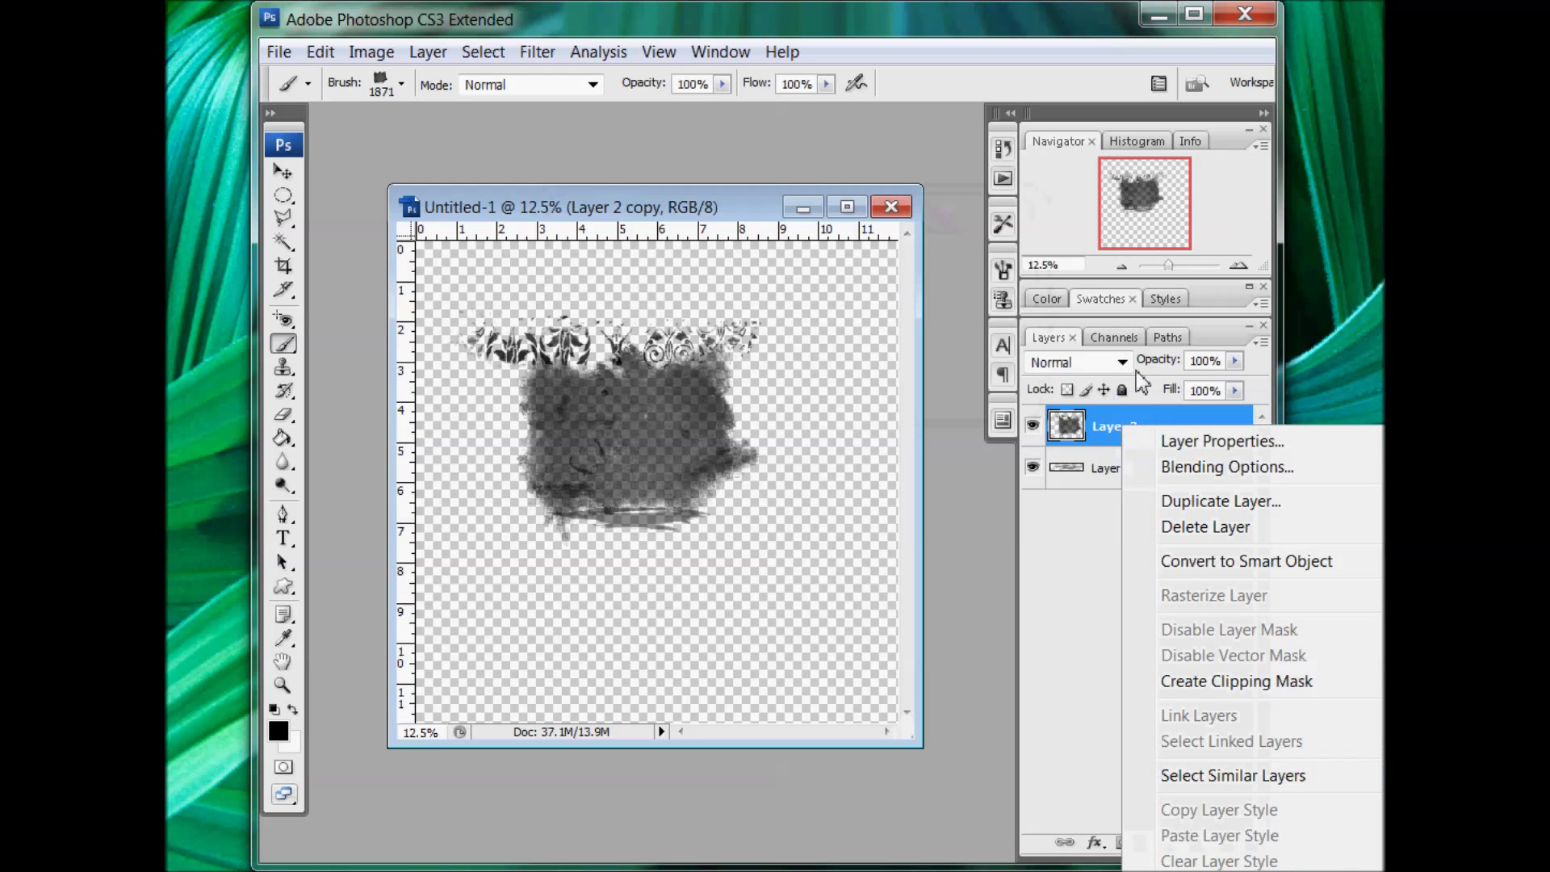
click(1163, 503)
click(998, 255)
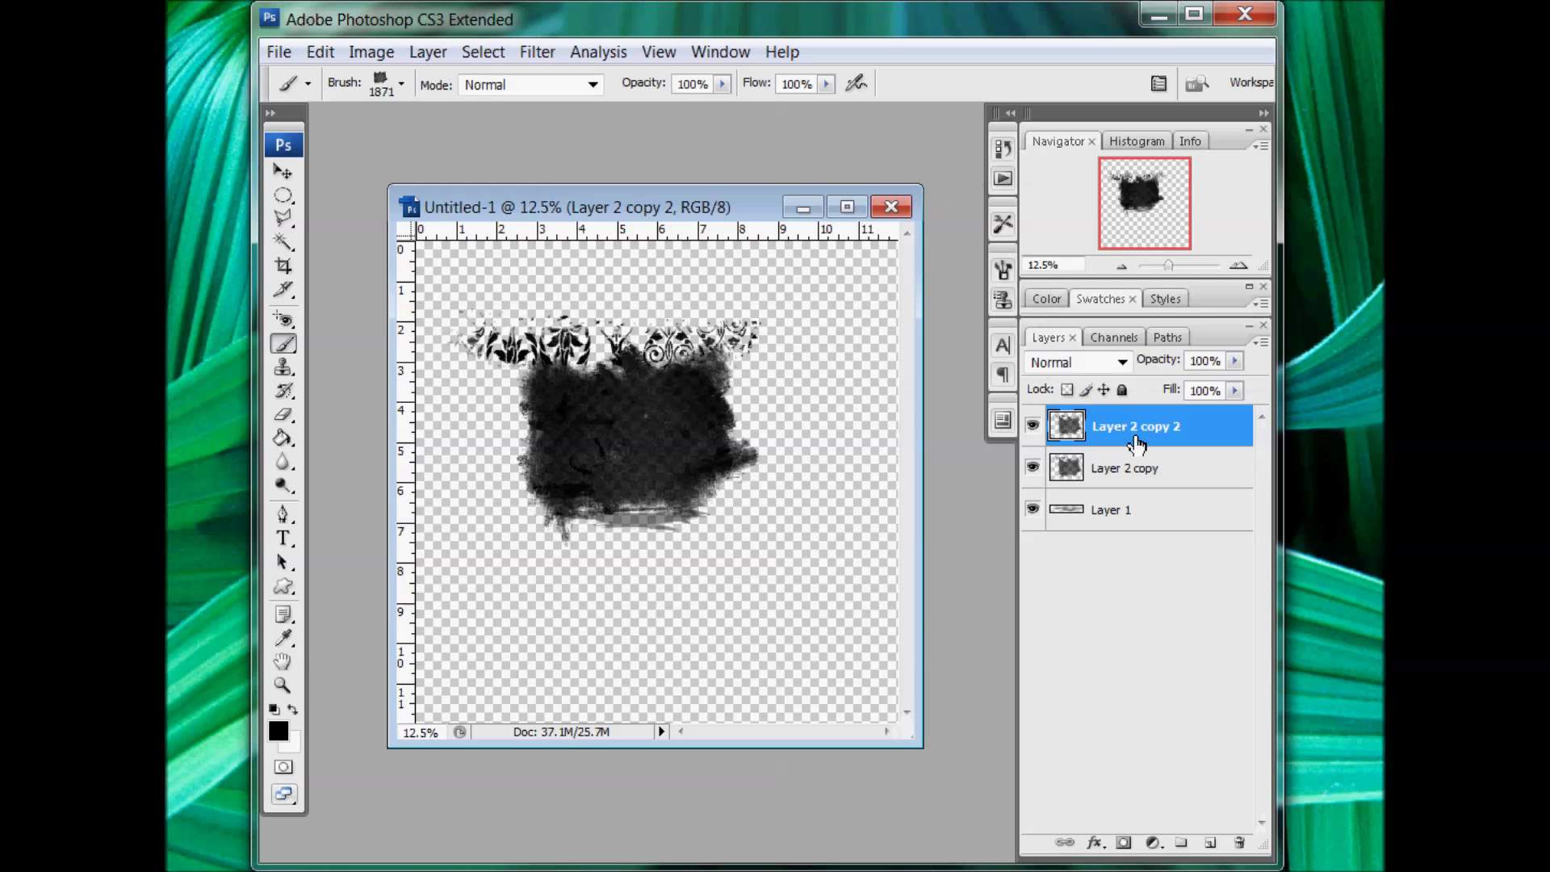
shift+click(1134, 469)
right_click(1134, 468)
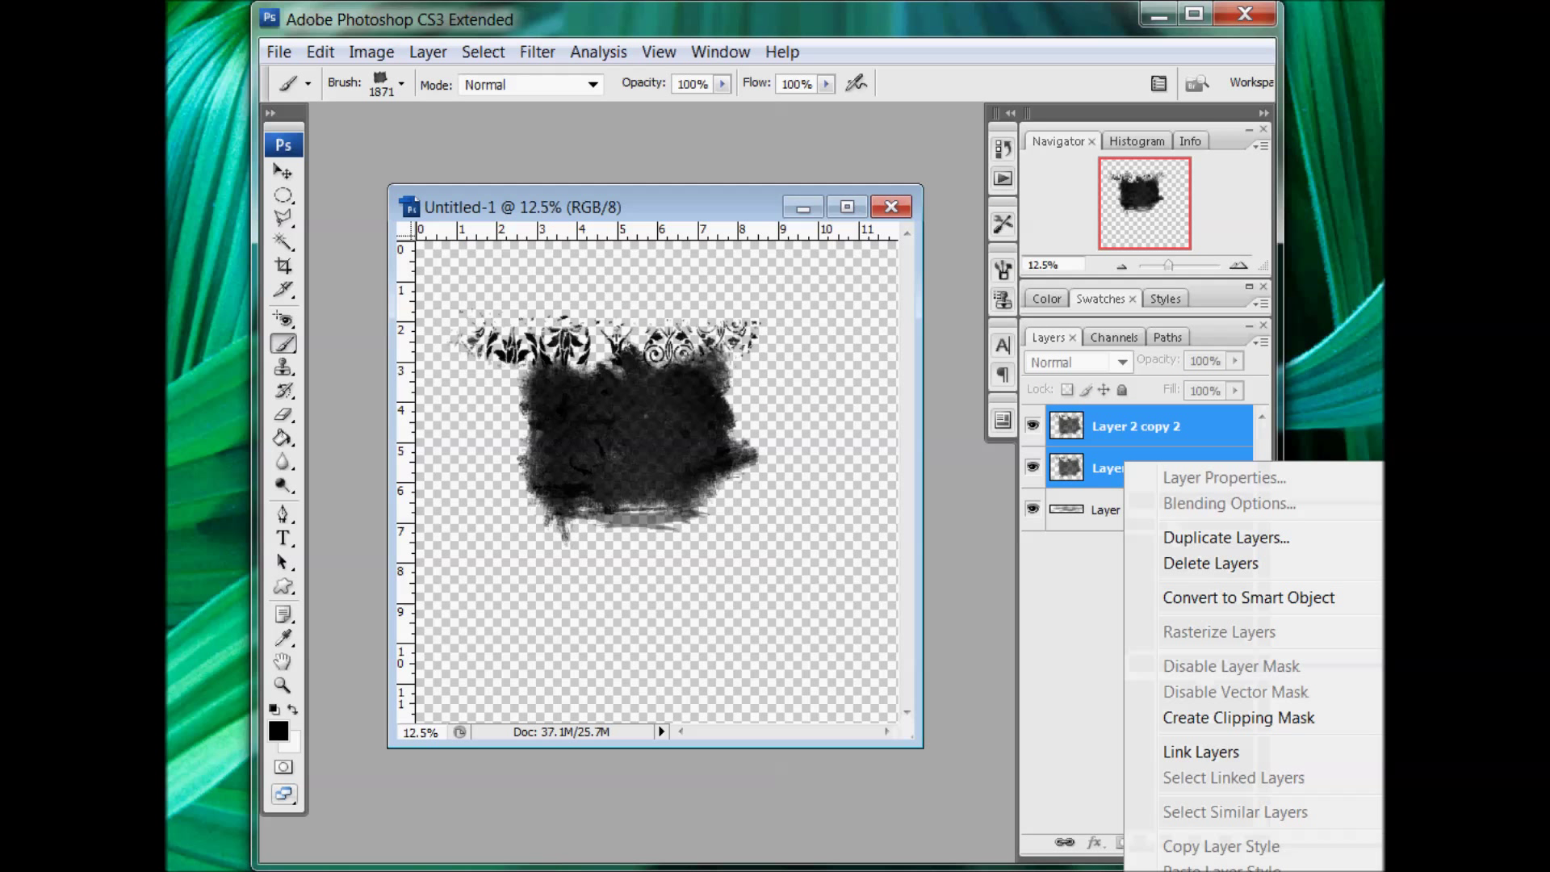
key(ctrl+e)
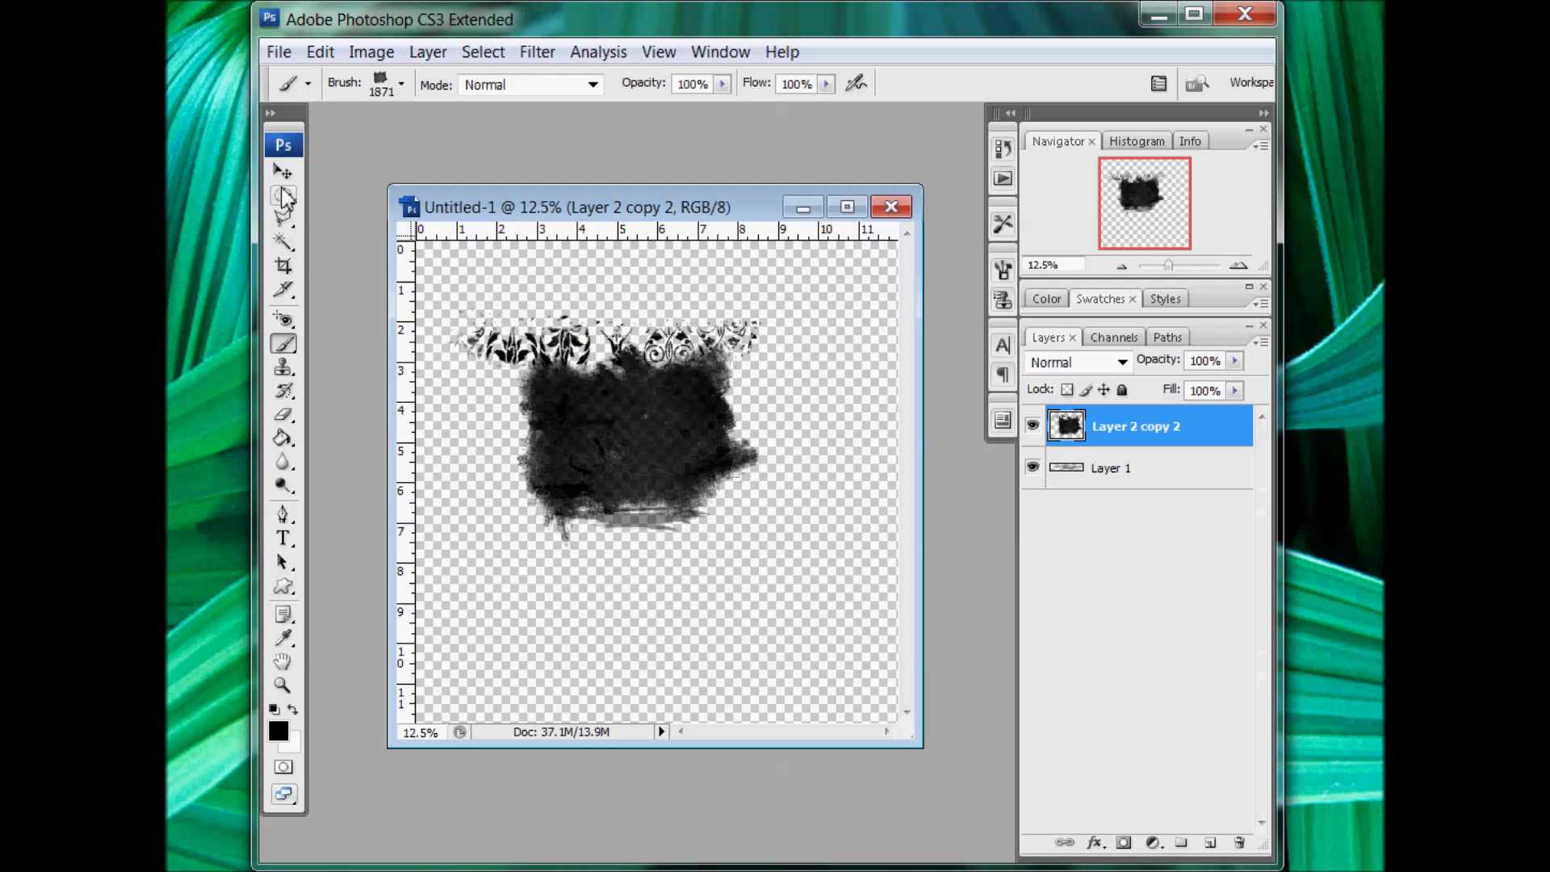
key(v)
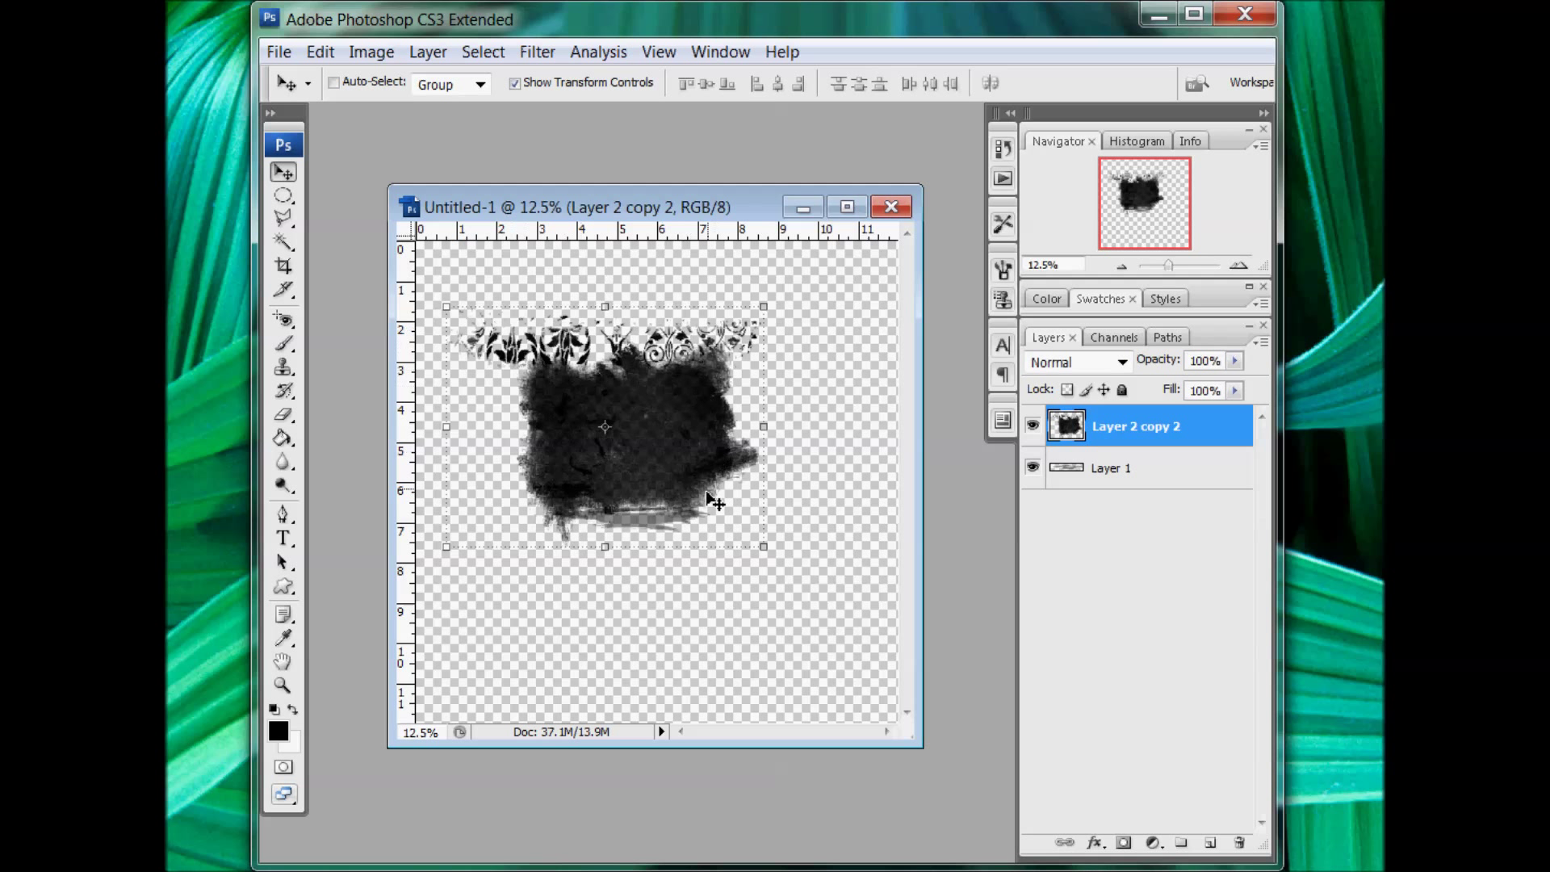
Add a new layer above the black mass and select the 1992 brush tip.
click(283, 343)
click(403, 82)
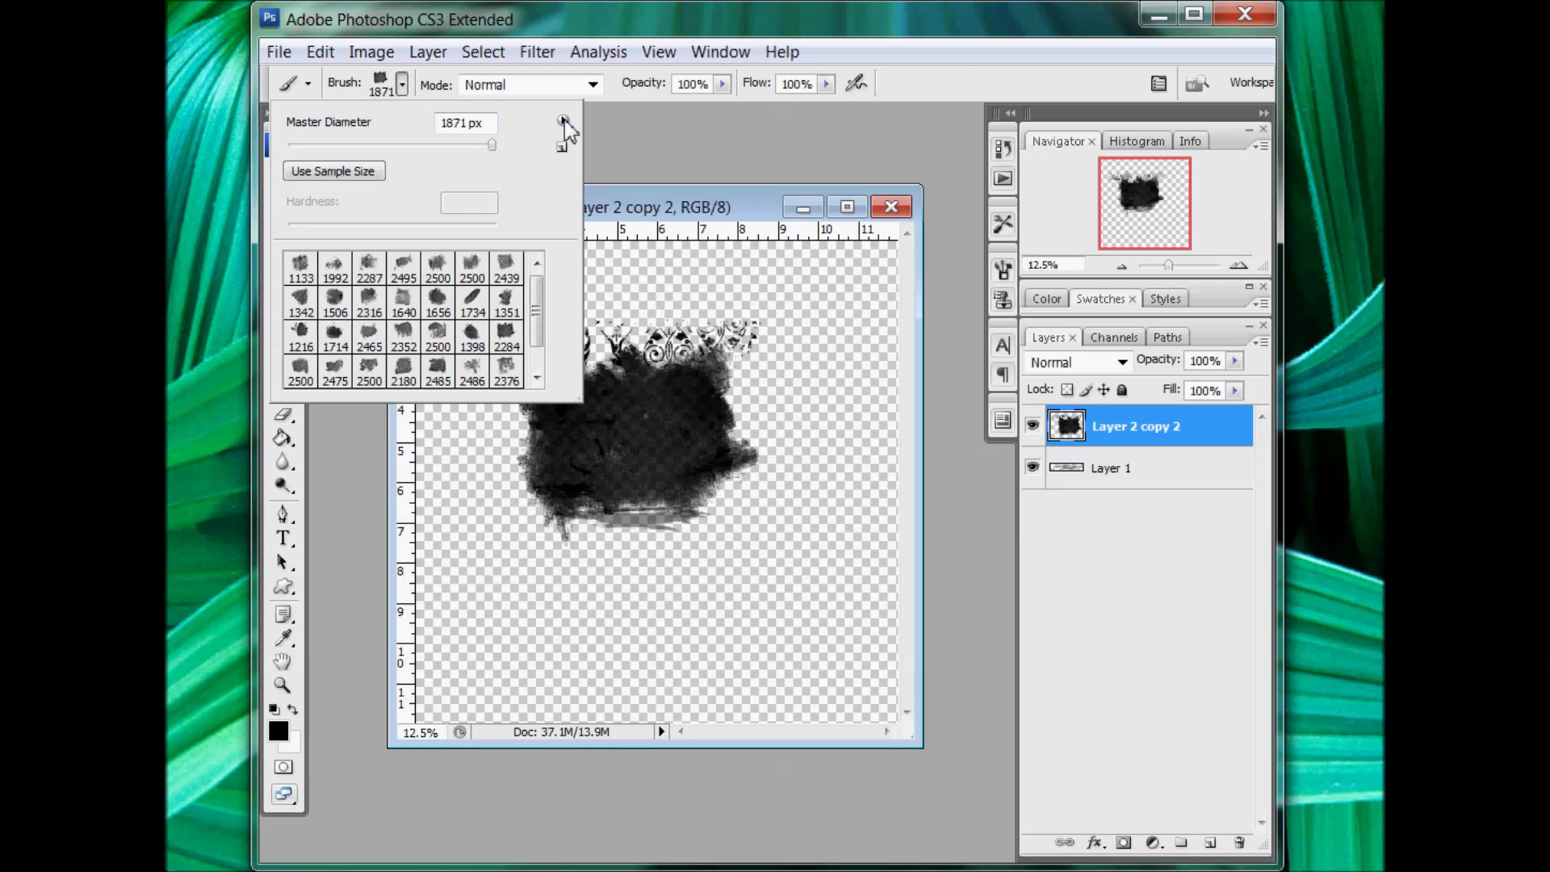
click(1209, 841)
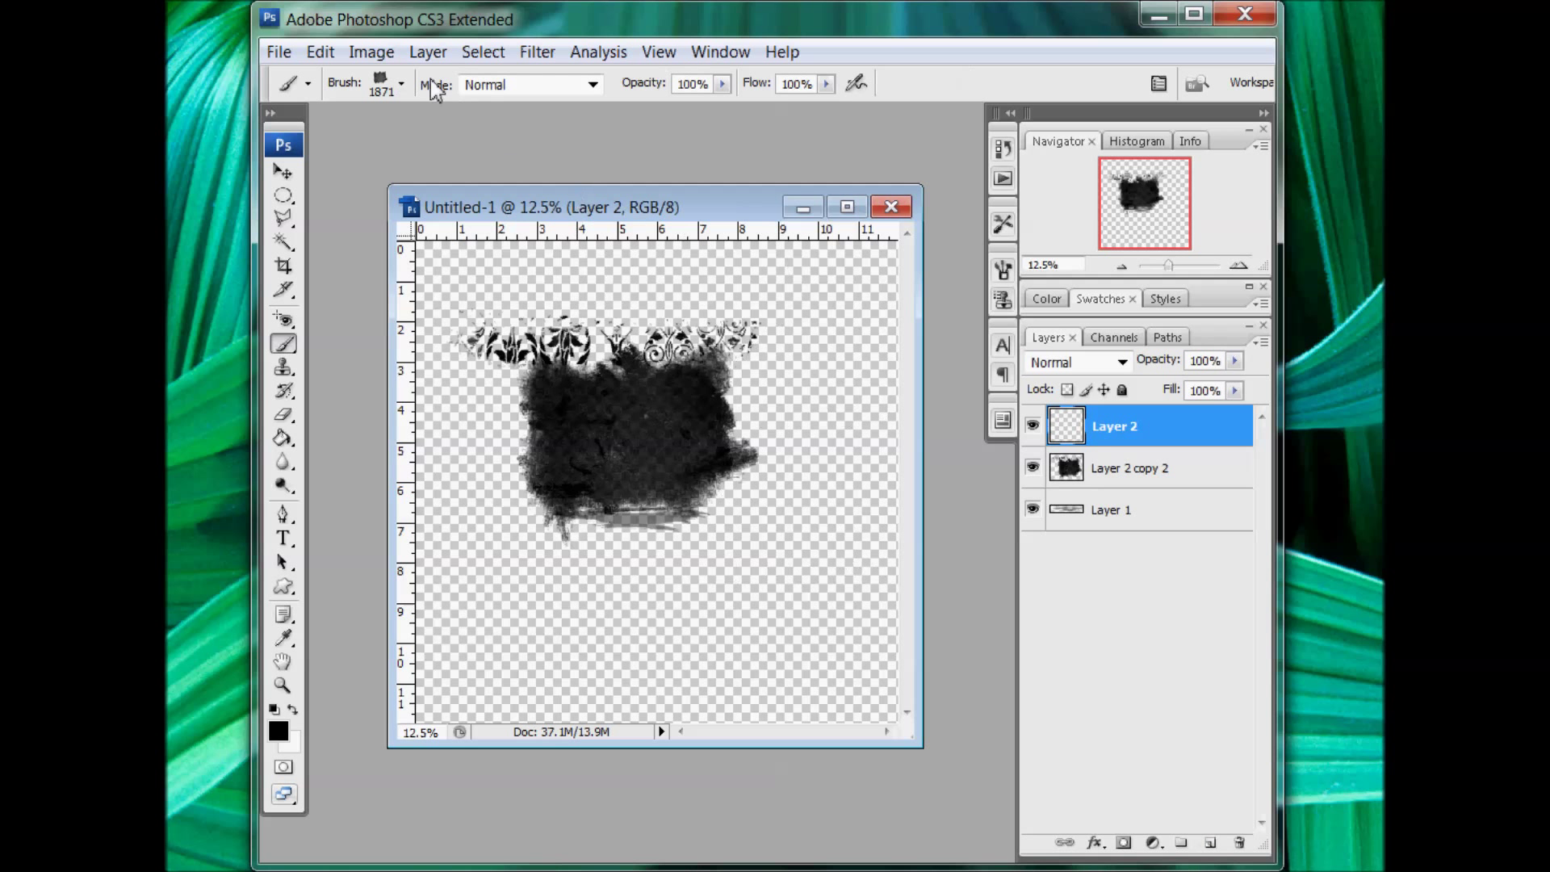
click(401, 83)
click(335, 266)
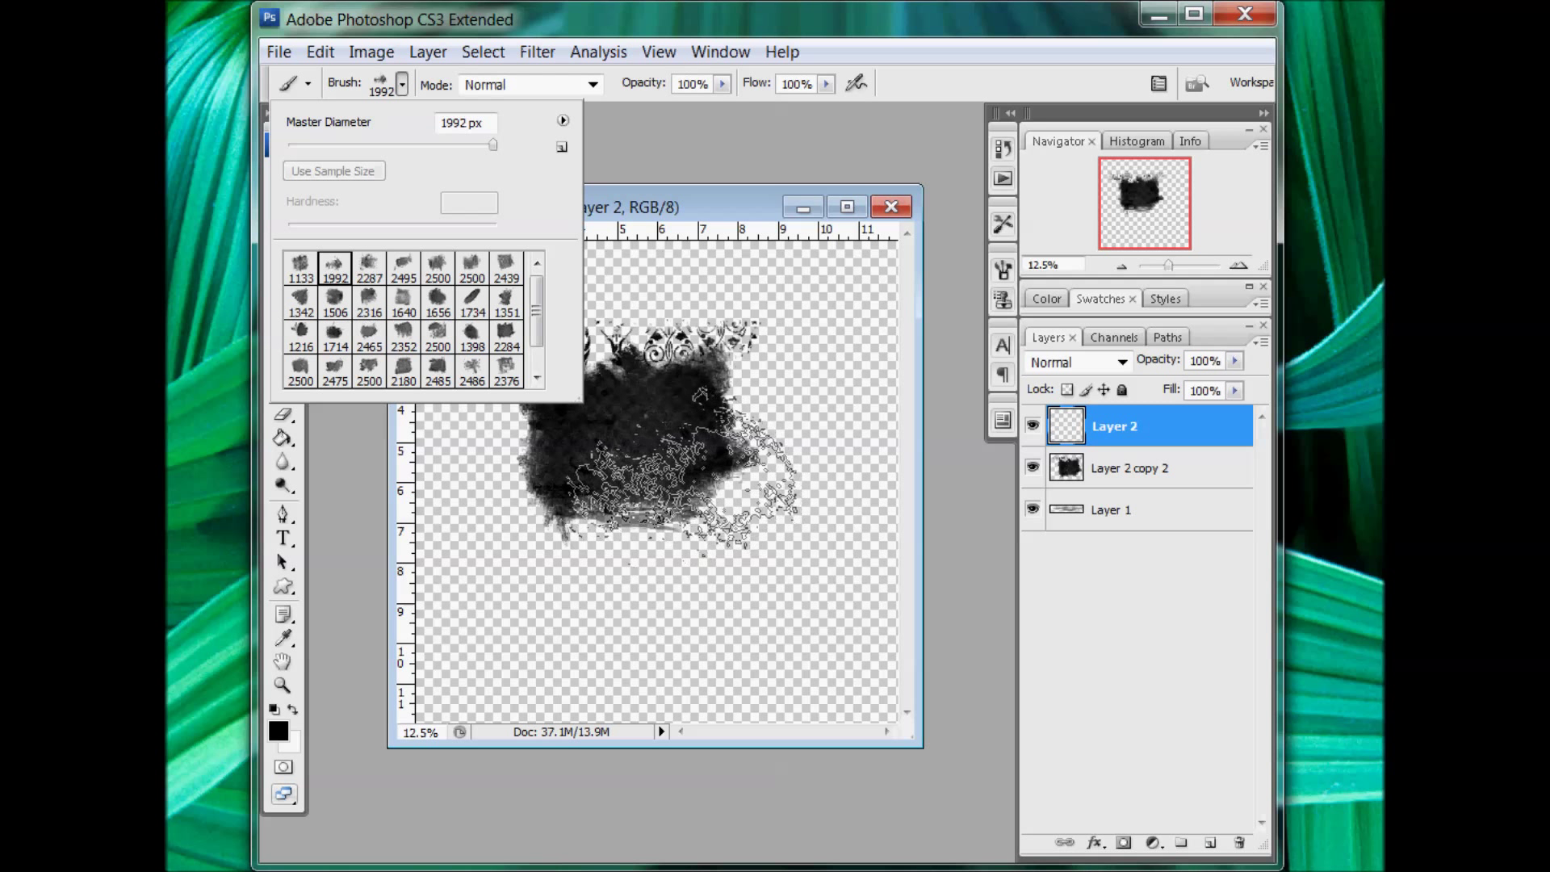
Stamp 80% opacity grey texture right and upper-left of the mass, then add Layer 3.
click(722, 83)
drag(724, 106, 710, 113)
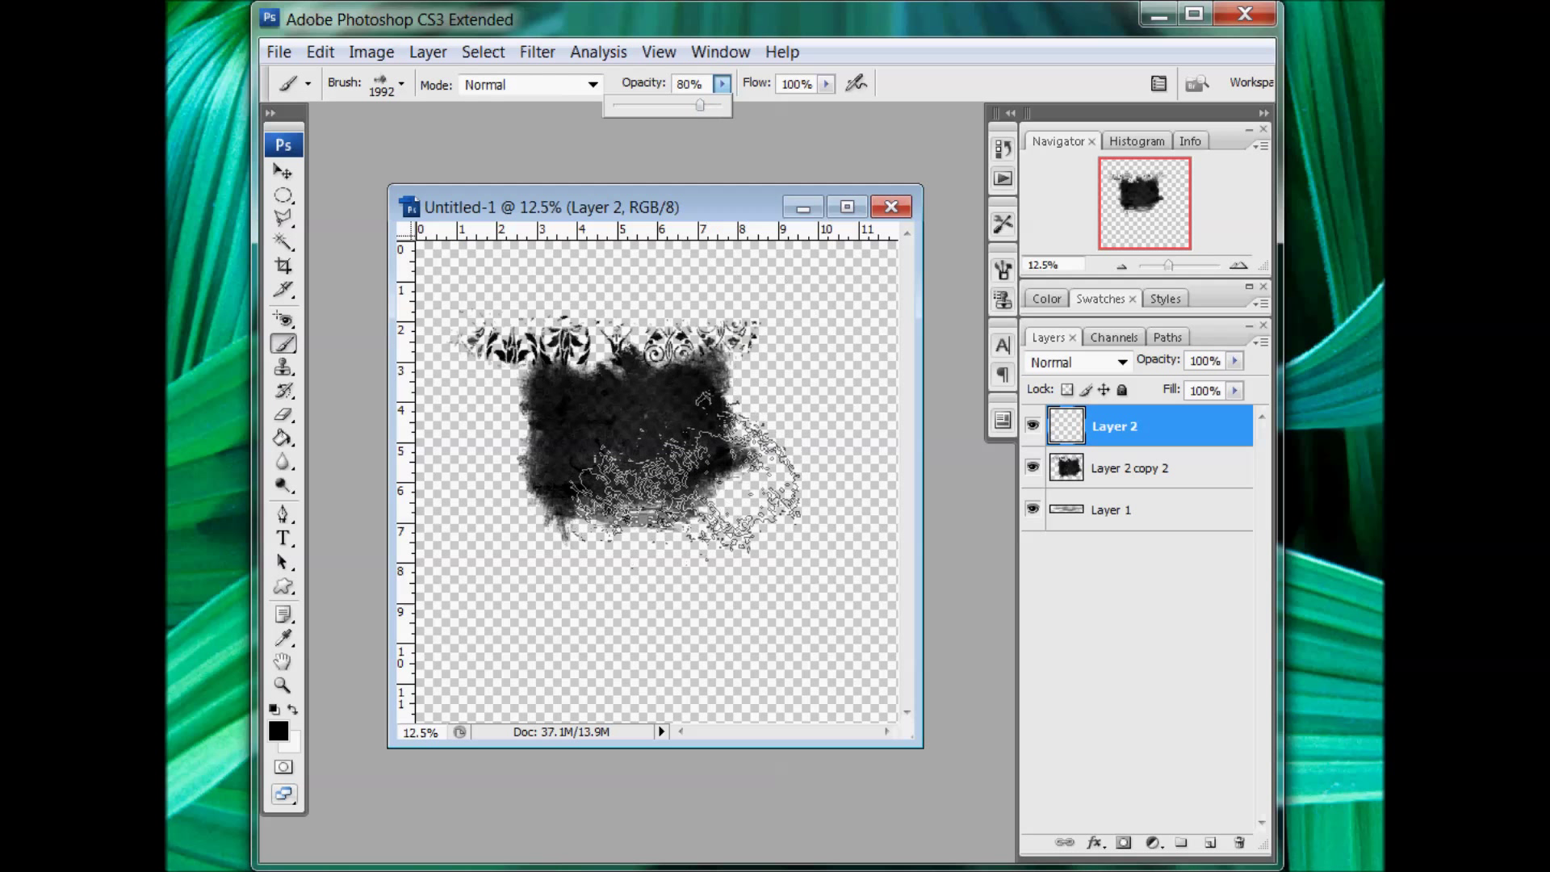
click(693, 468)
click(693, 468)
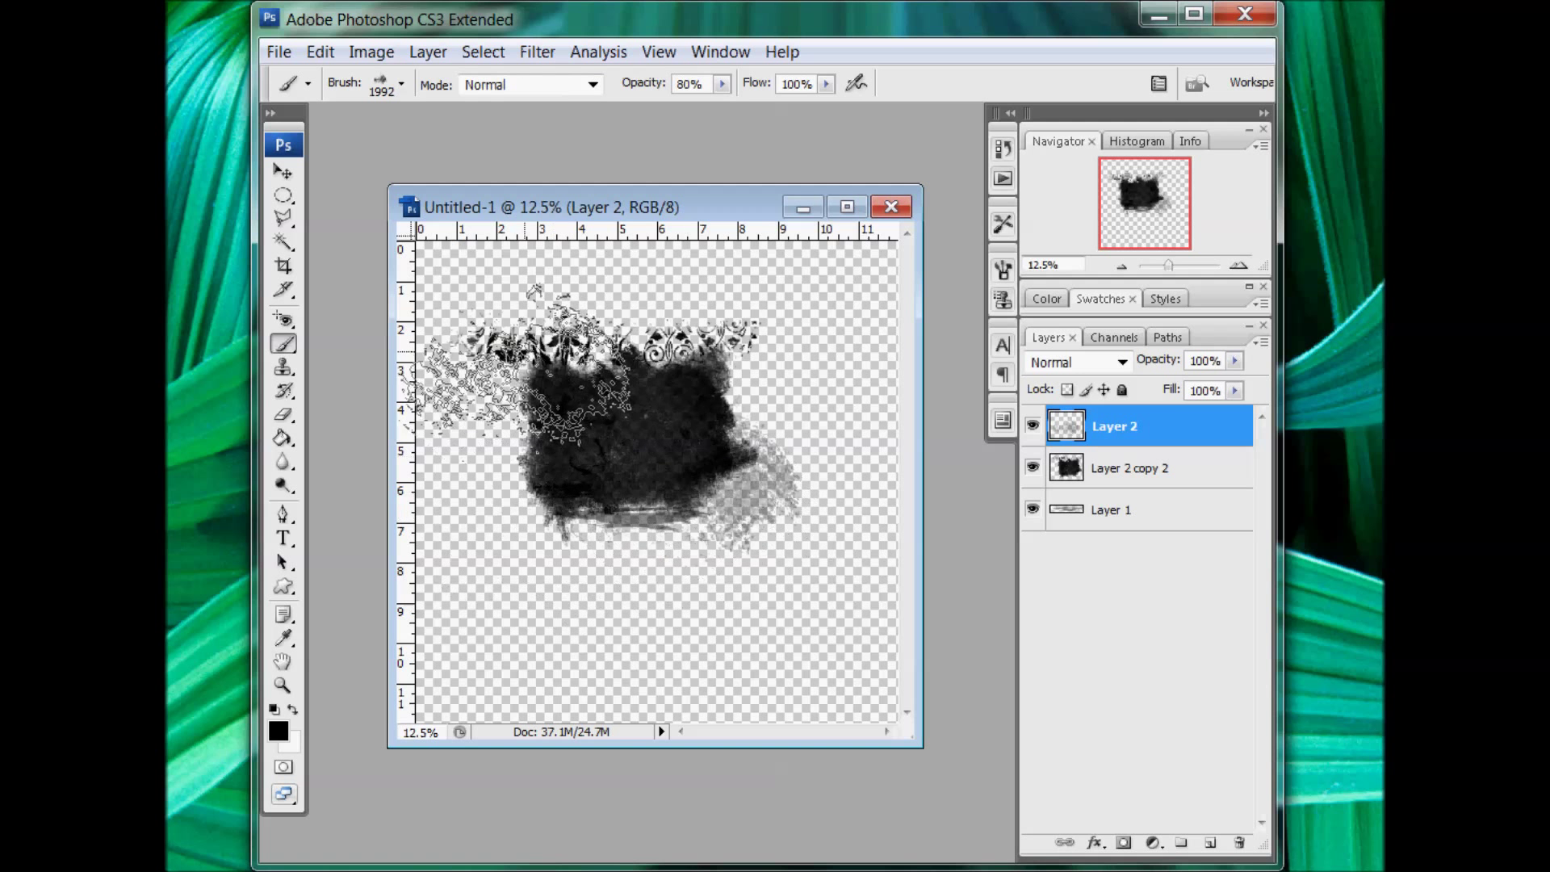
click(598, 355)
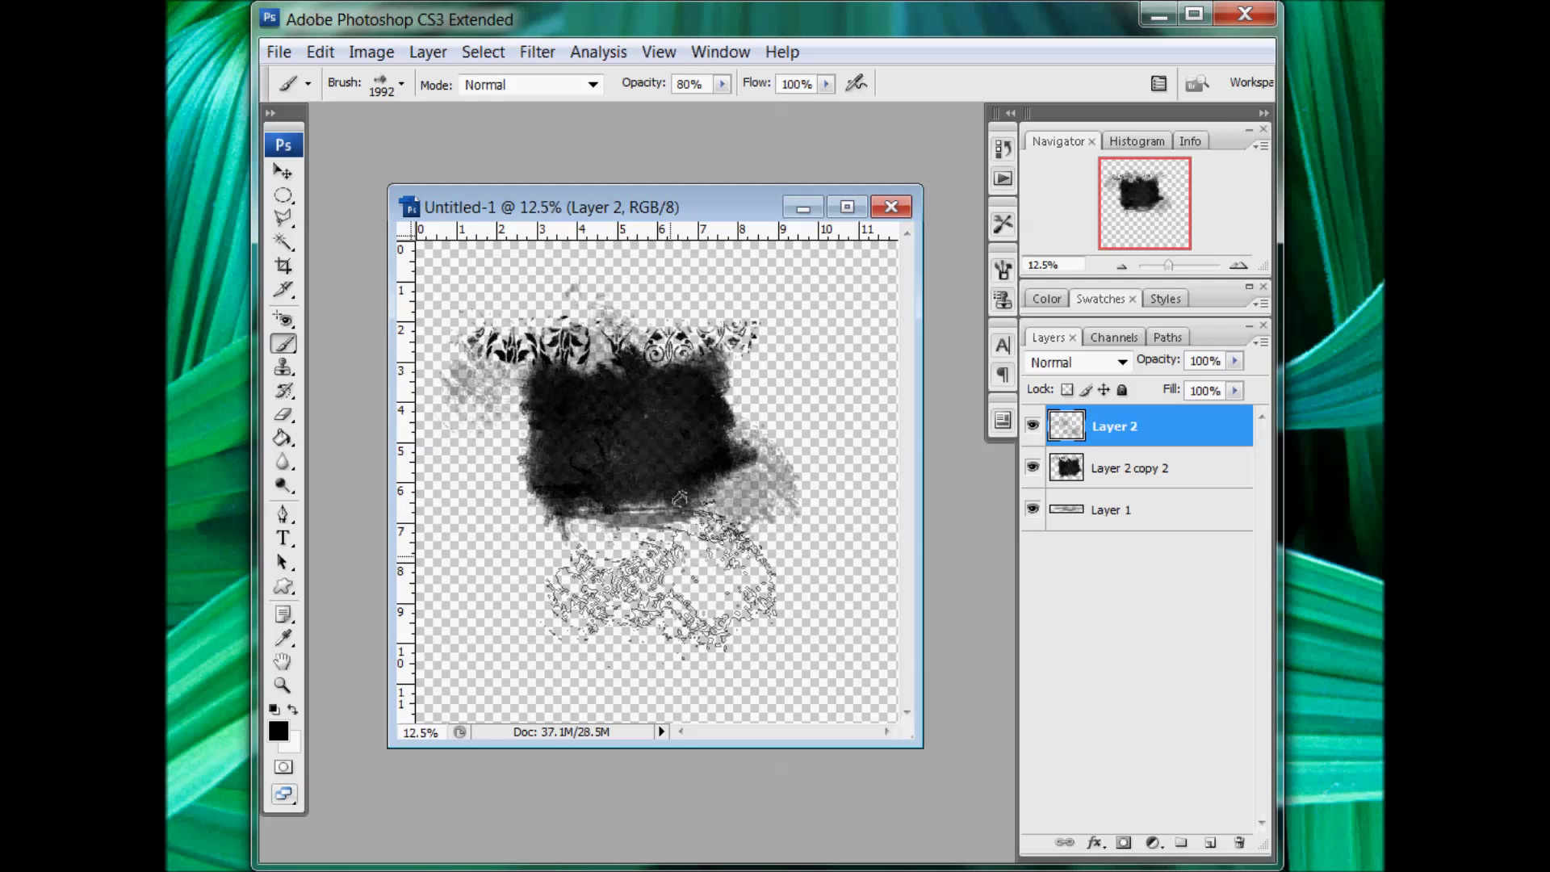
click(1214, 844)
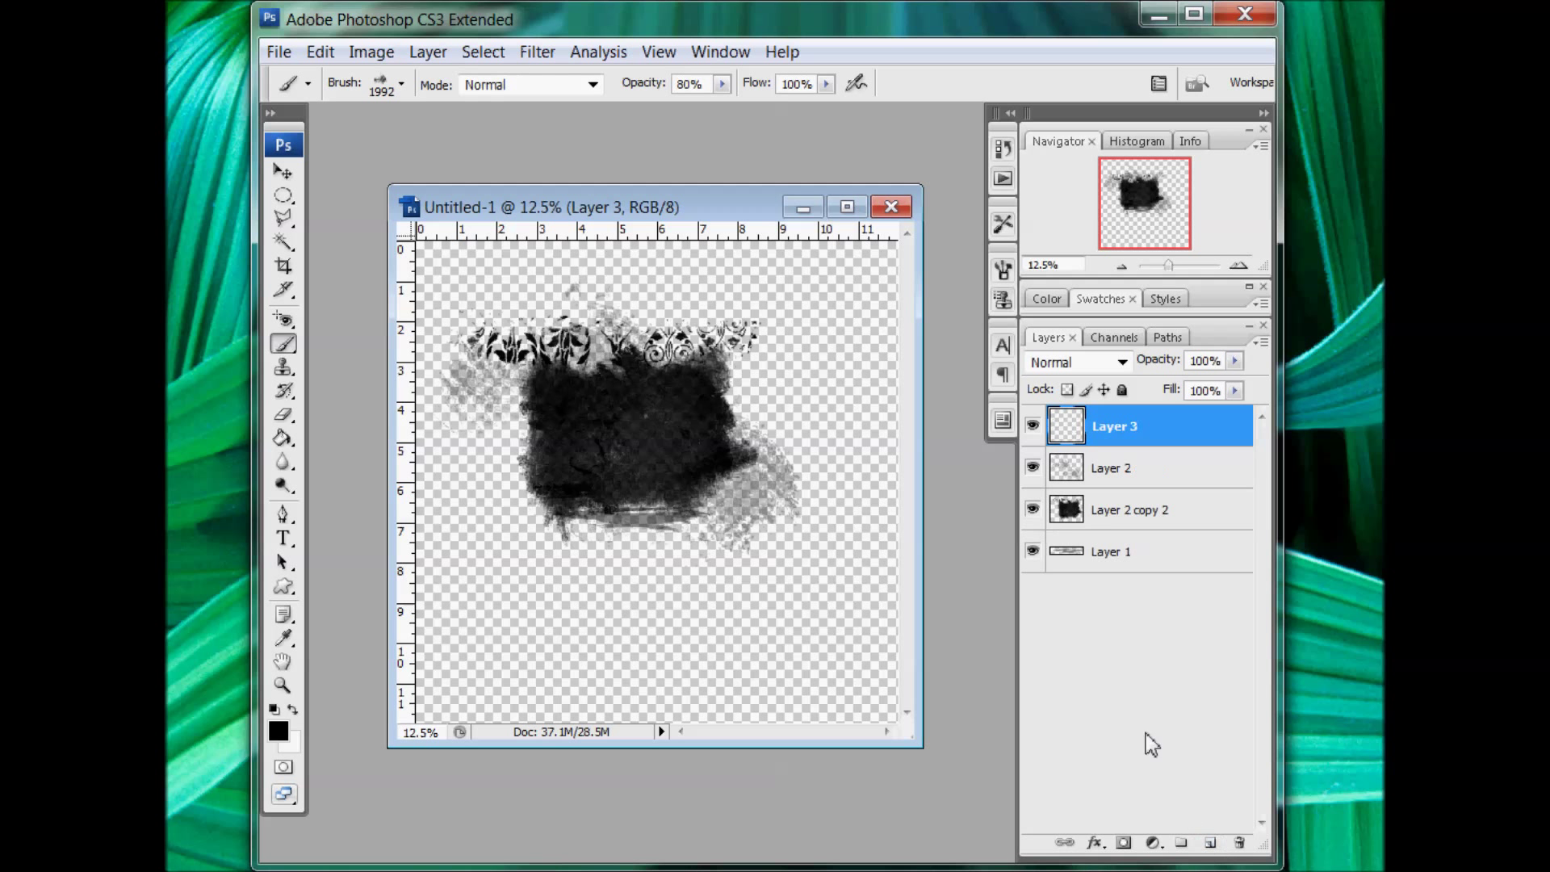
Paint a soft grey stroke at lower right with brush 1734.
click(401, 84)
click(301, 337)
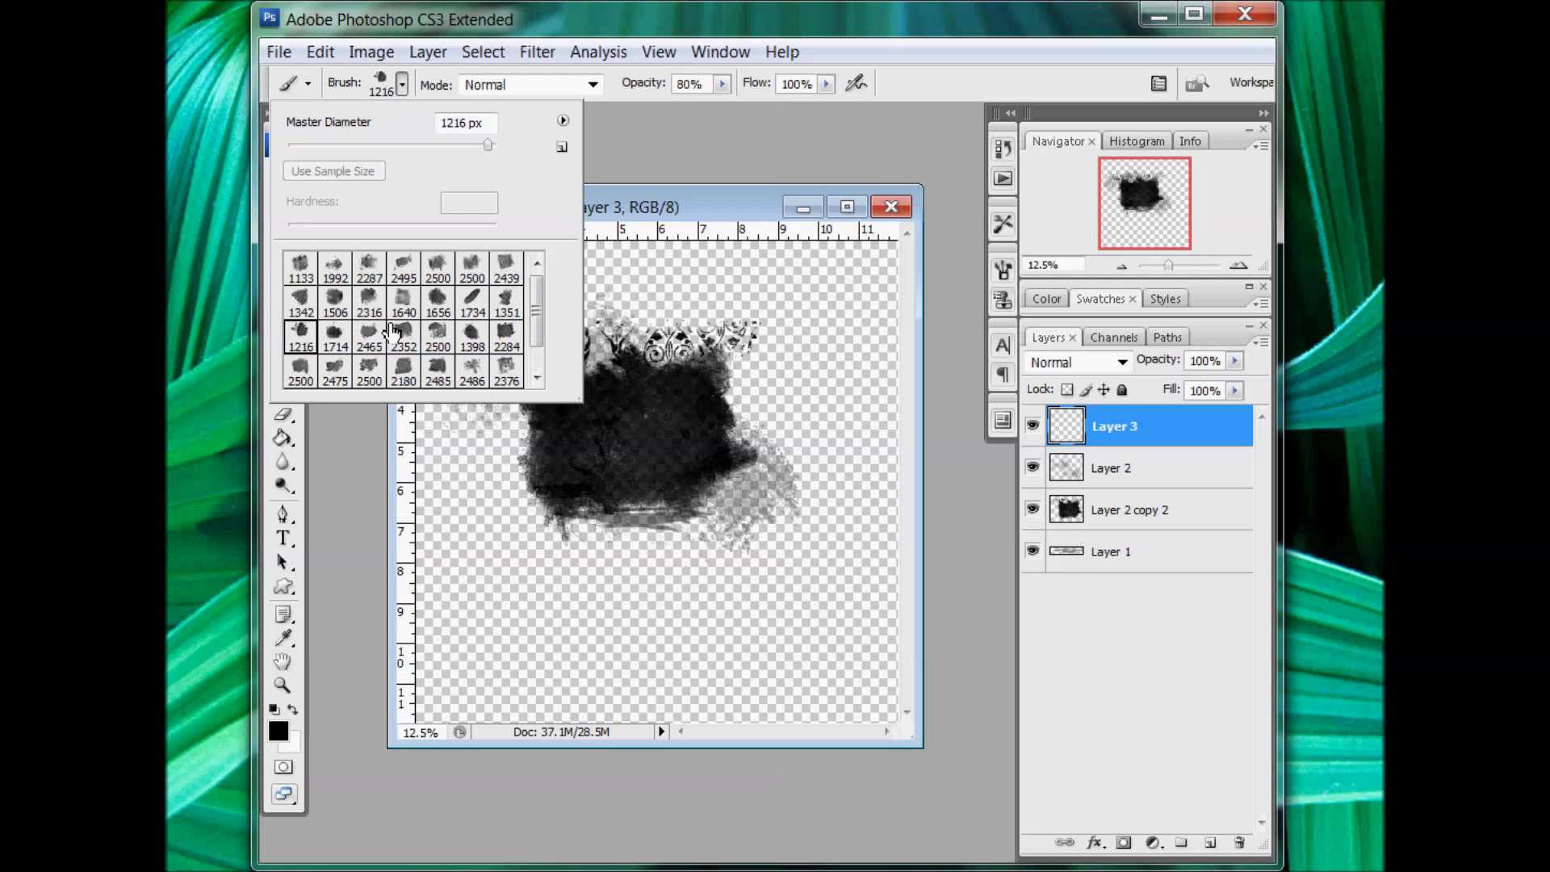
click(473, 302)
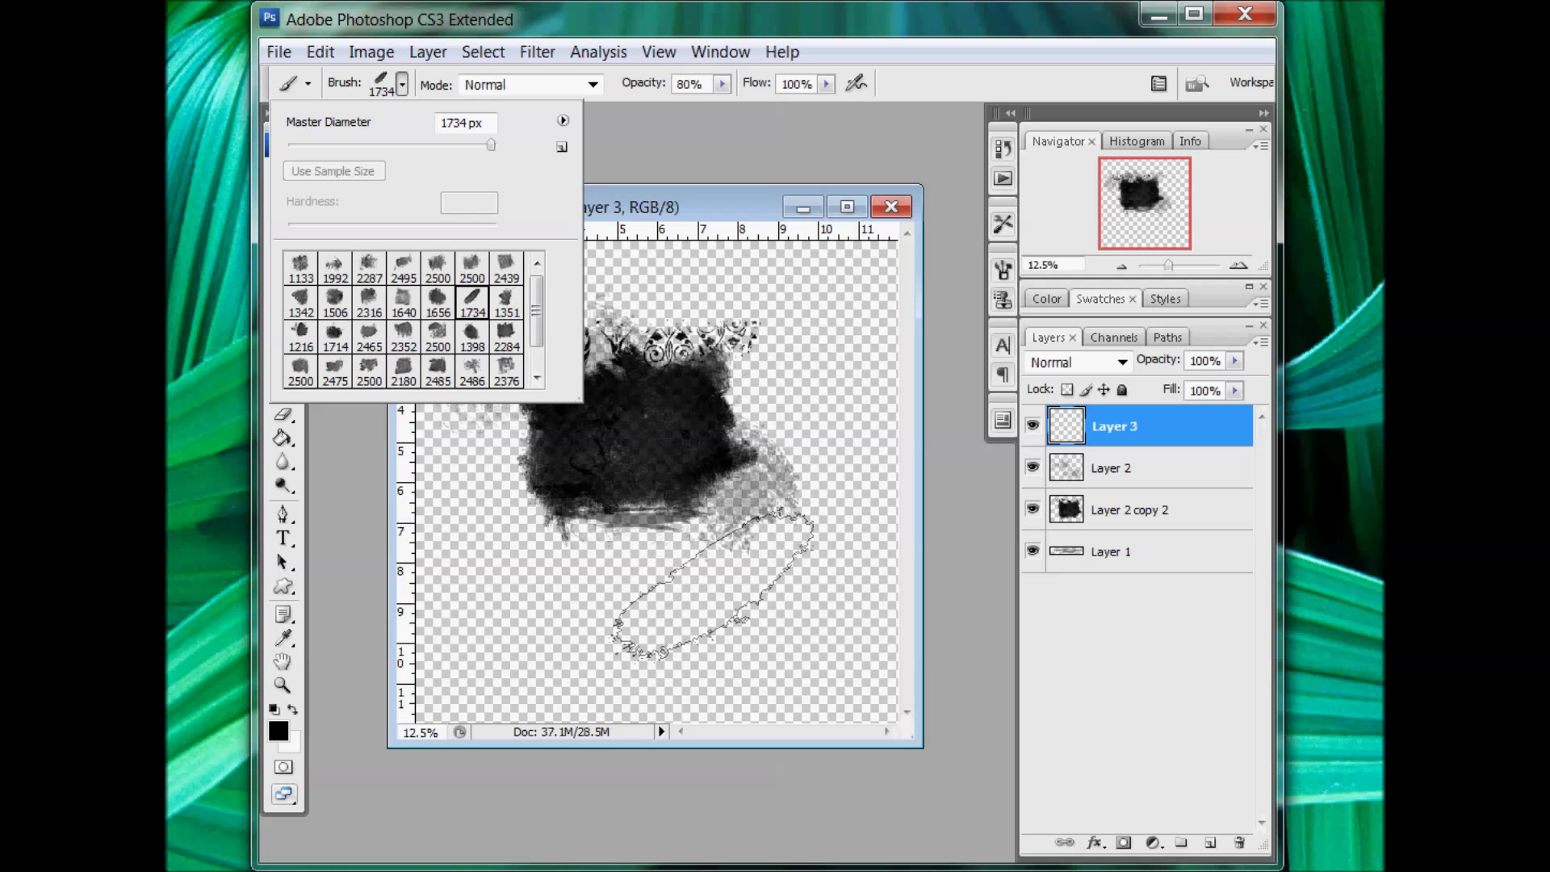
click(720, 622)
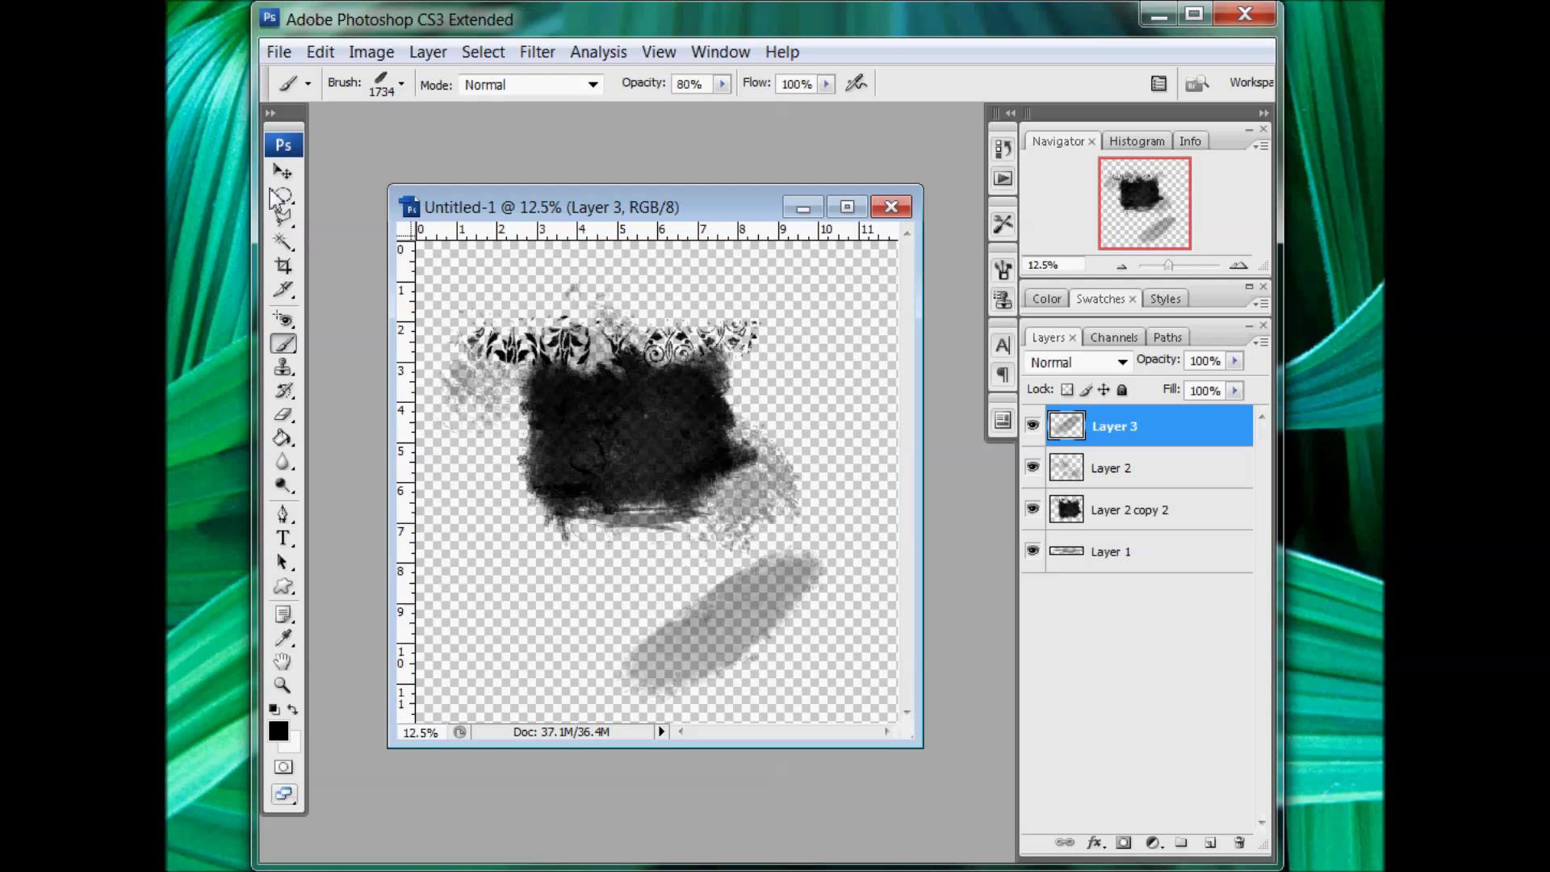
Rotate the grey stroke to about -61° and move it over the black mass.
click(283, 171)
key(ctrl+t)
mouse_move(864, 531)
mouse_down()
mouse_move(803, 512)
mouse_move(718, 524)
mouse_up()
drag(722, 587, 735, 404)
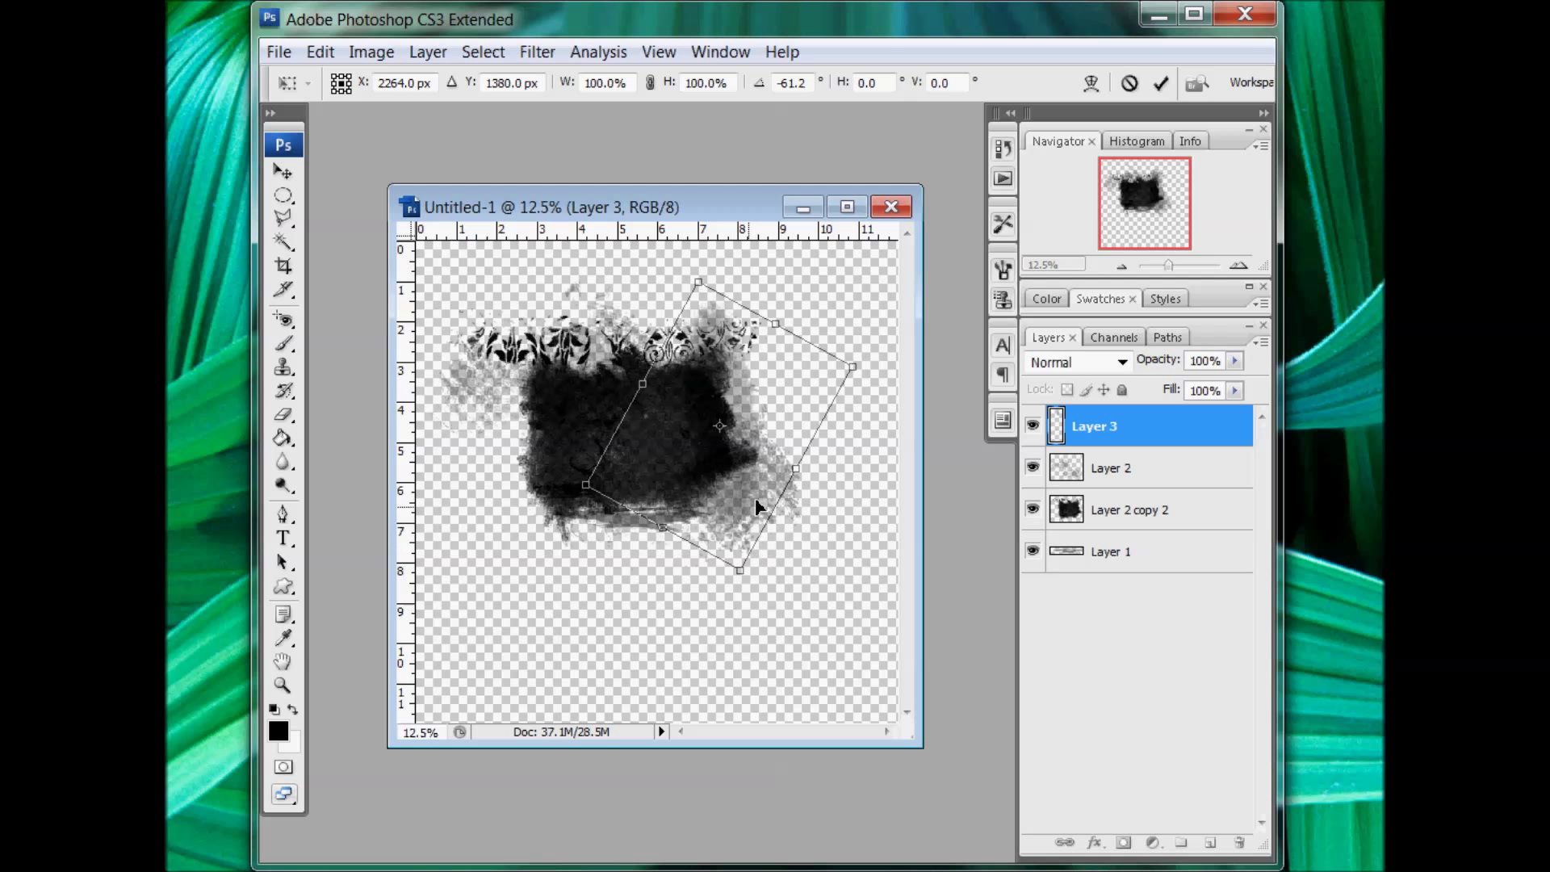
click(1160, 82)
Add a new layer and load the dbd_cubrush_splat2 brush library, replacing the current brushes.
click(1210, 842)
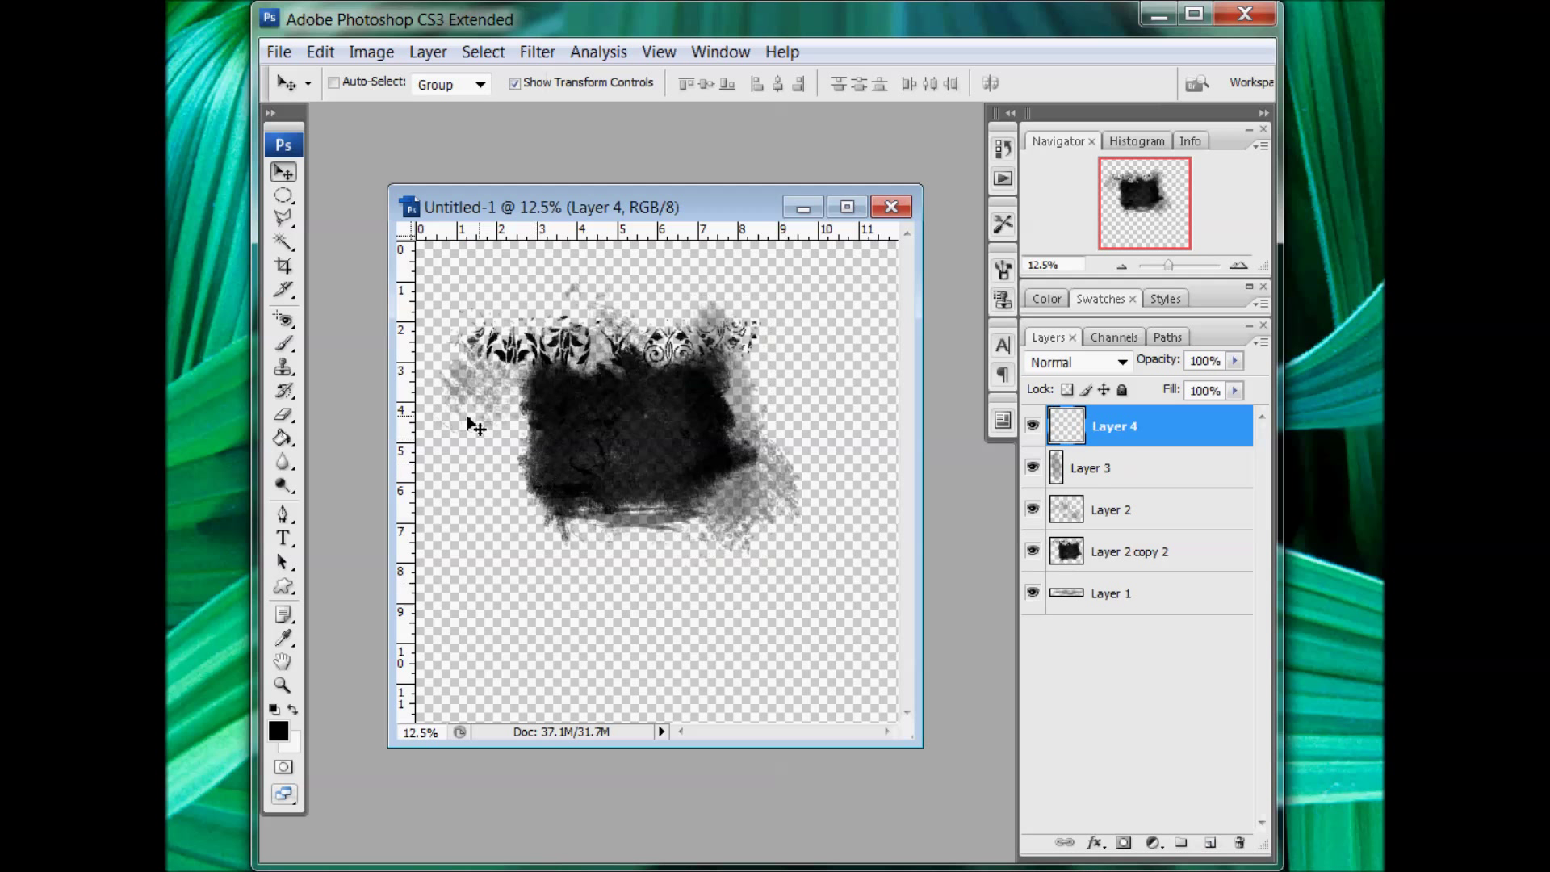
click(284, 345)
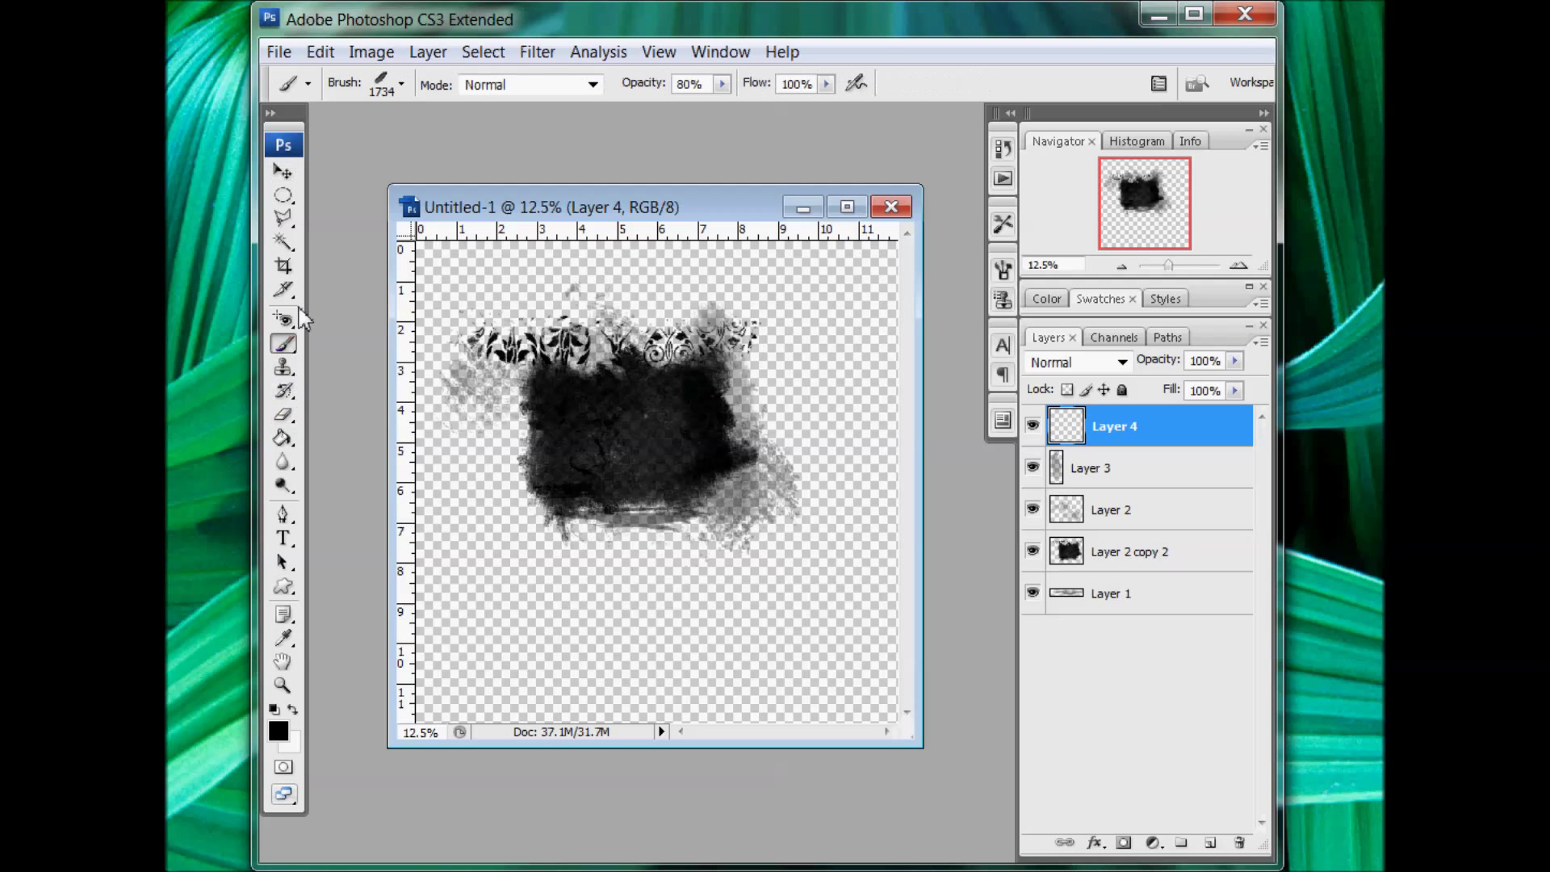
click(401, 83)
click(563, 120)
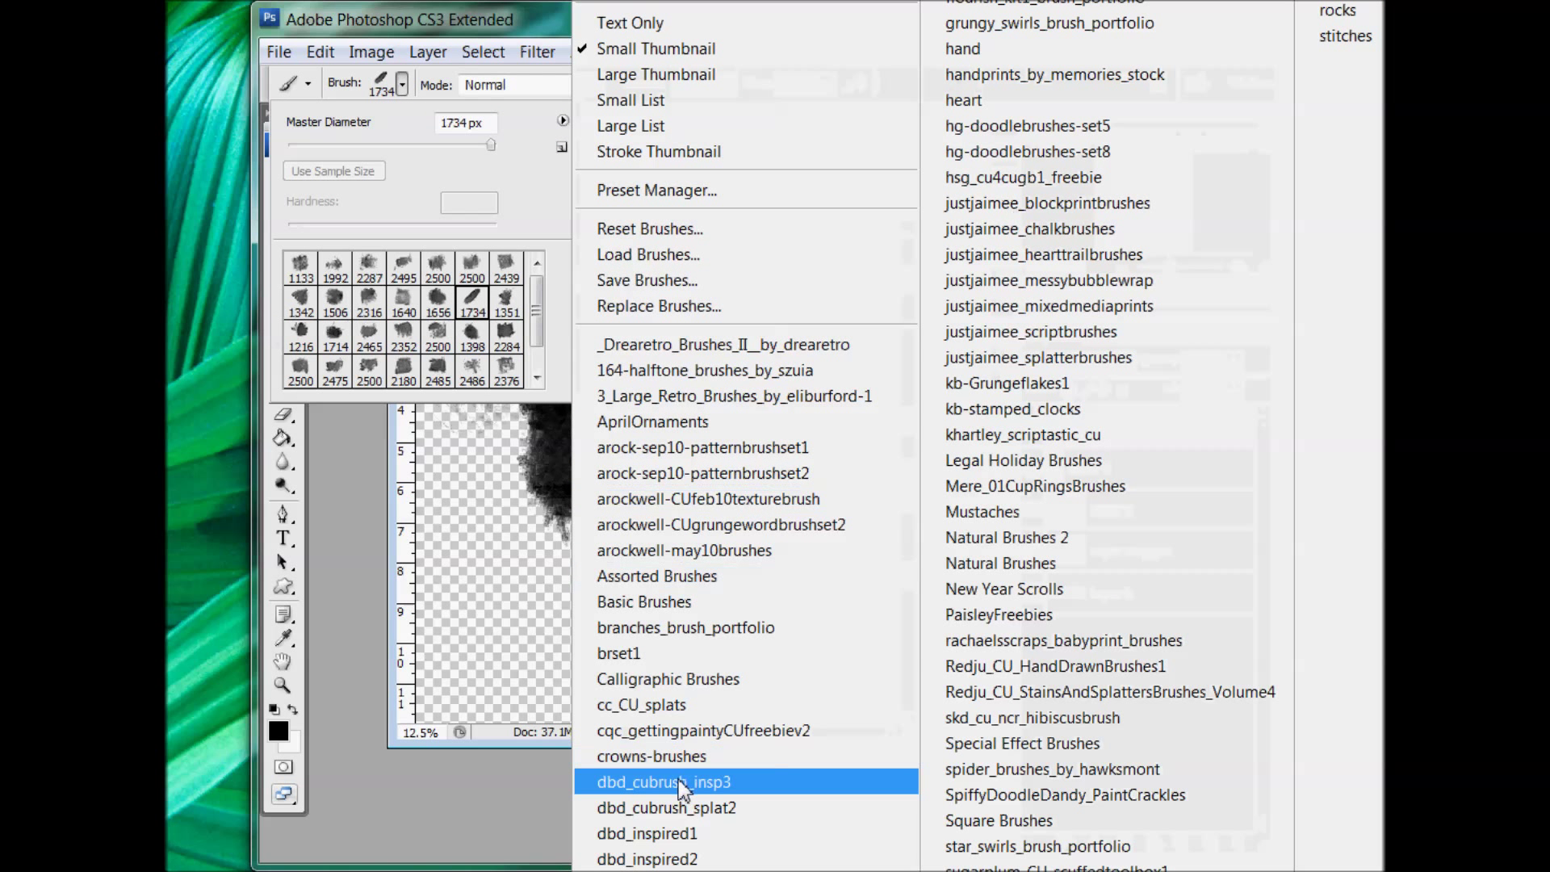
click(688, 808)
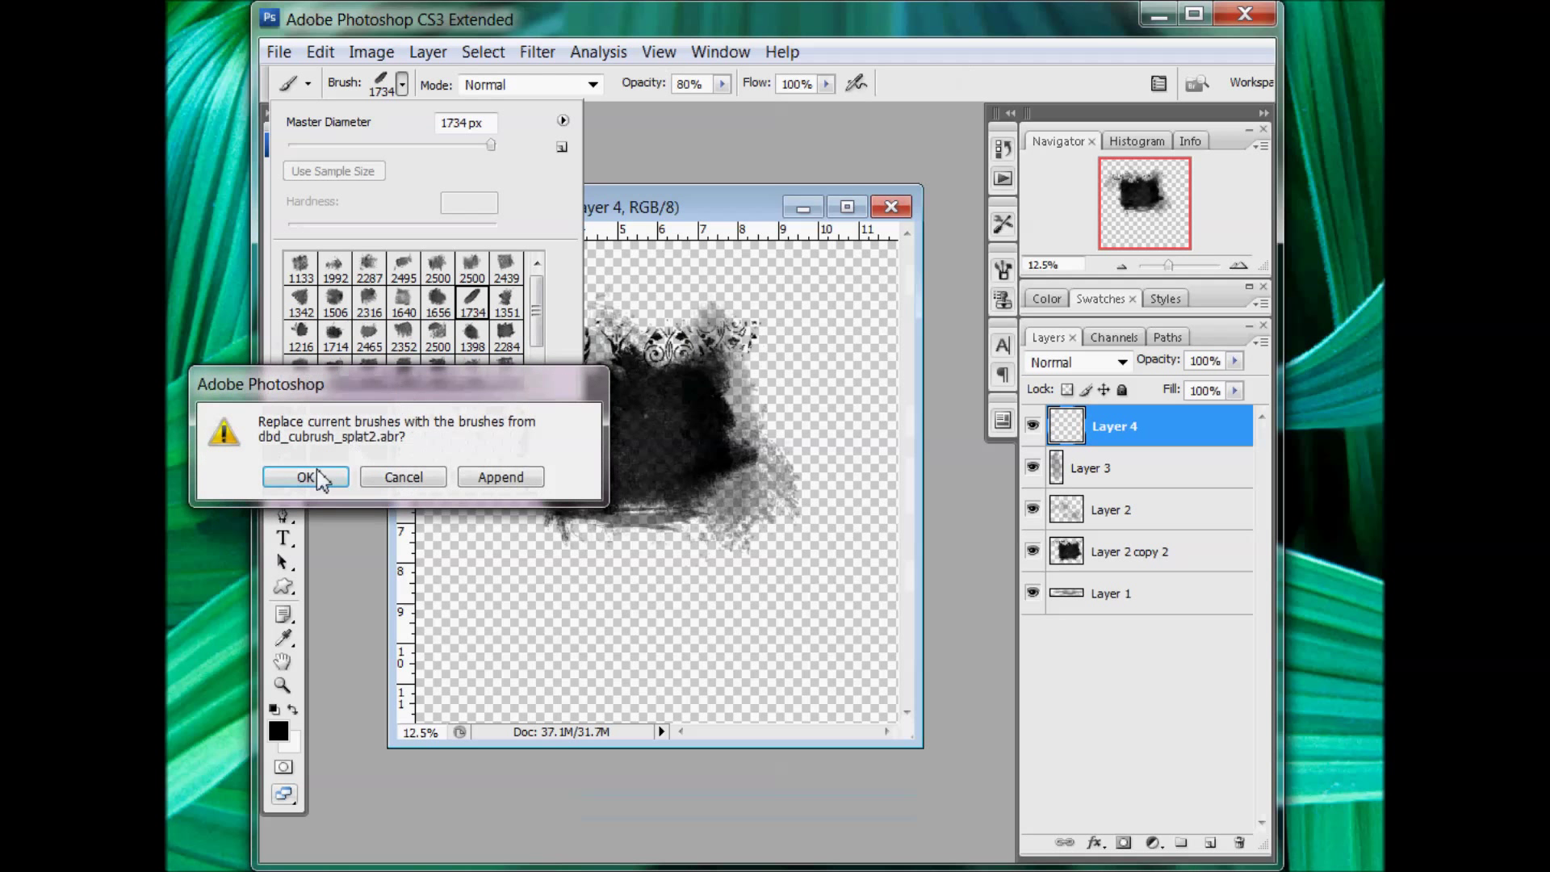
click(315, 473)
Stamp splatter speckles below the blob with brush 2476 at 2028 px.
click(339, 271)
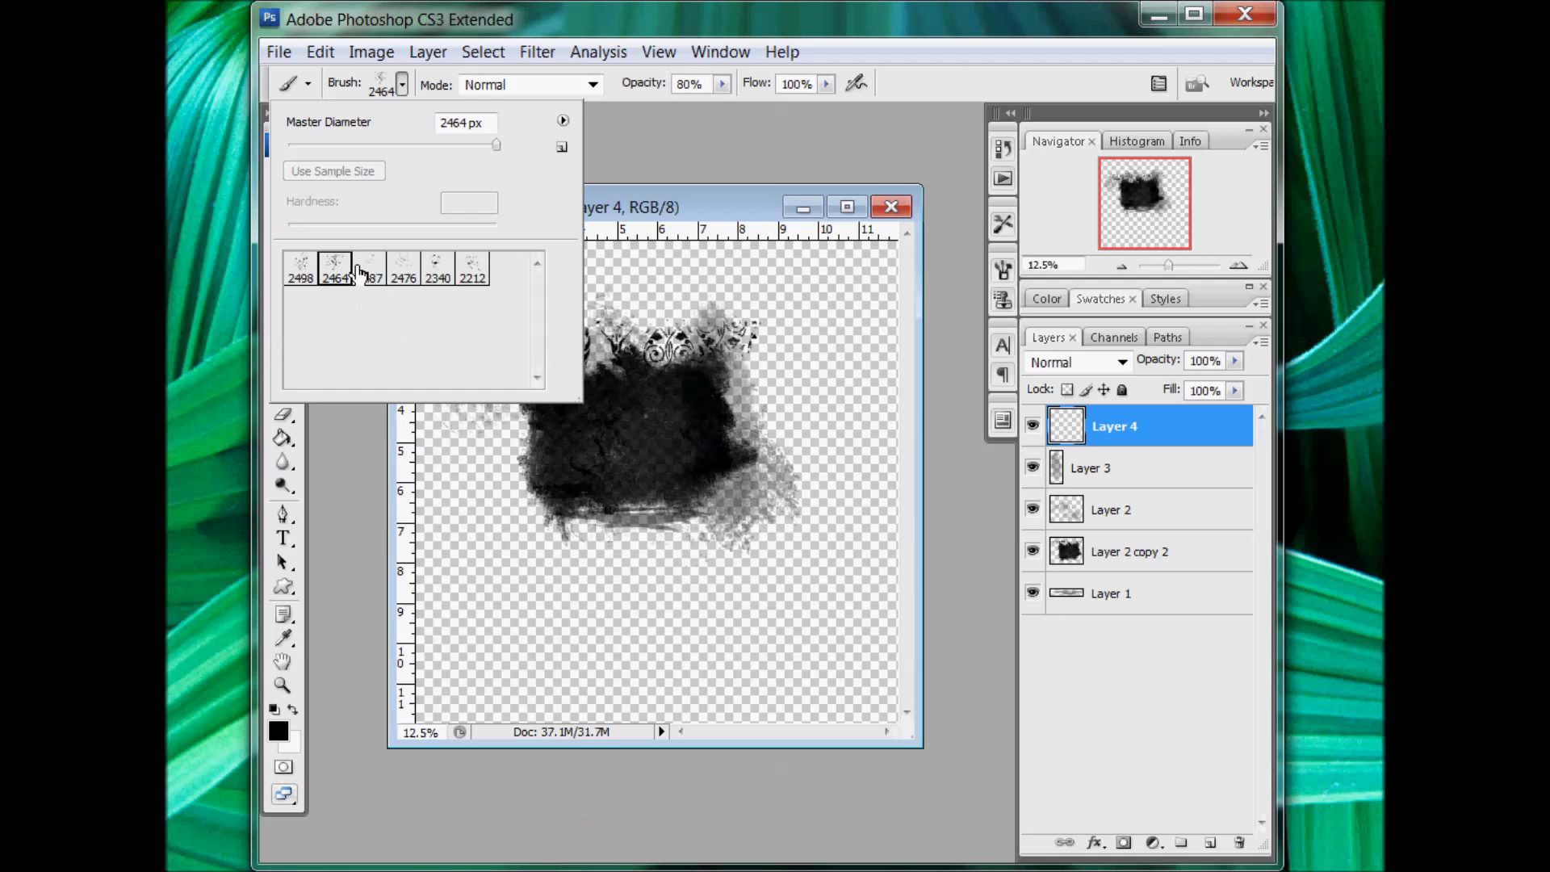
click(404, 268)
drag(496, 149, 493, 148)
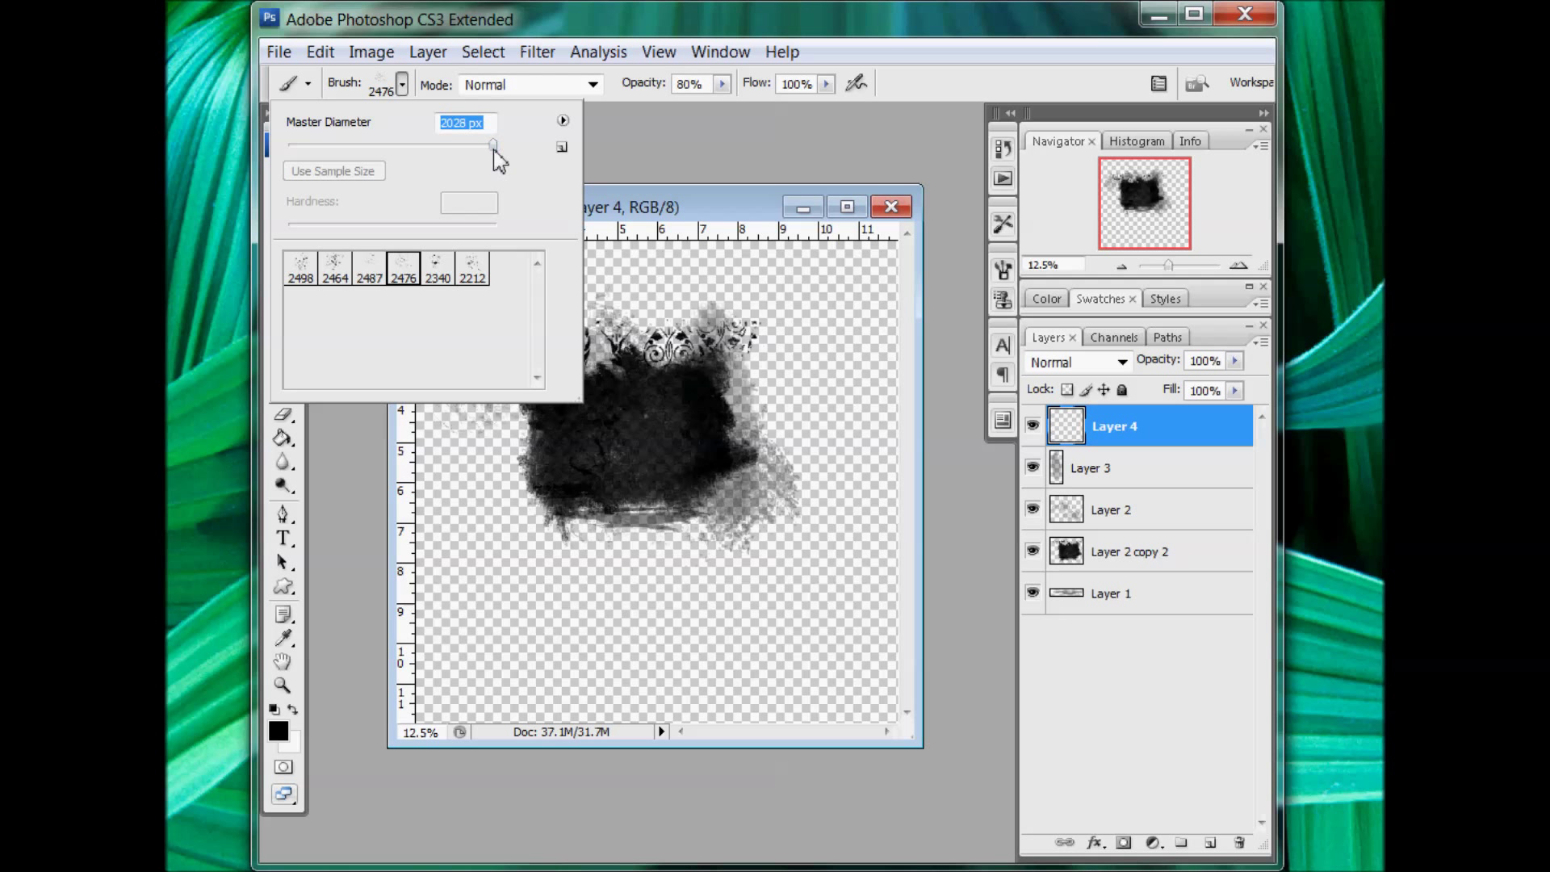
click(557, 485)
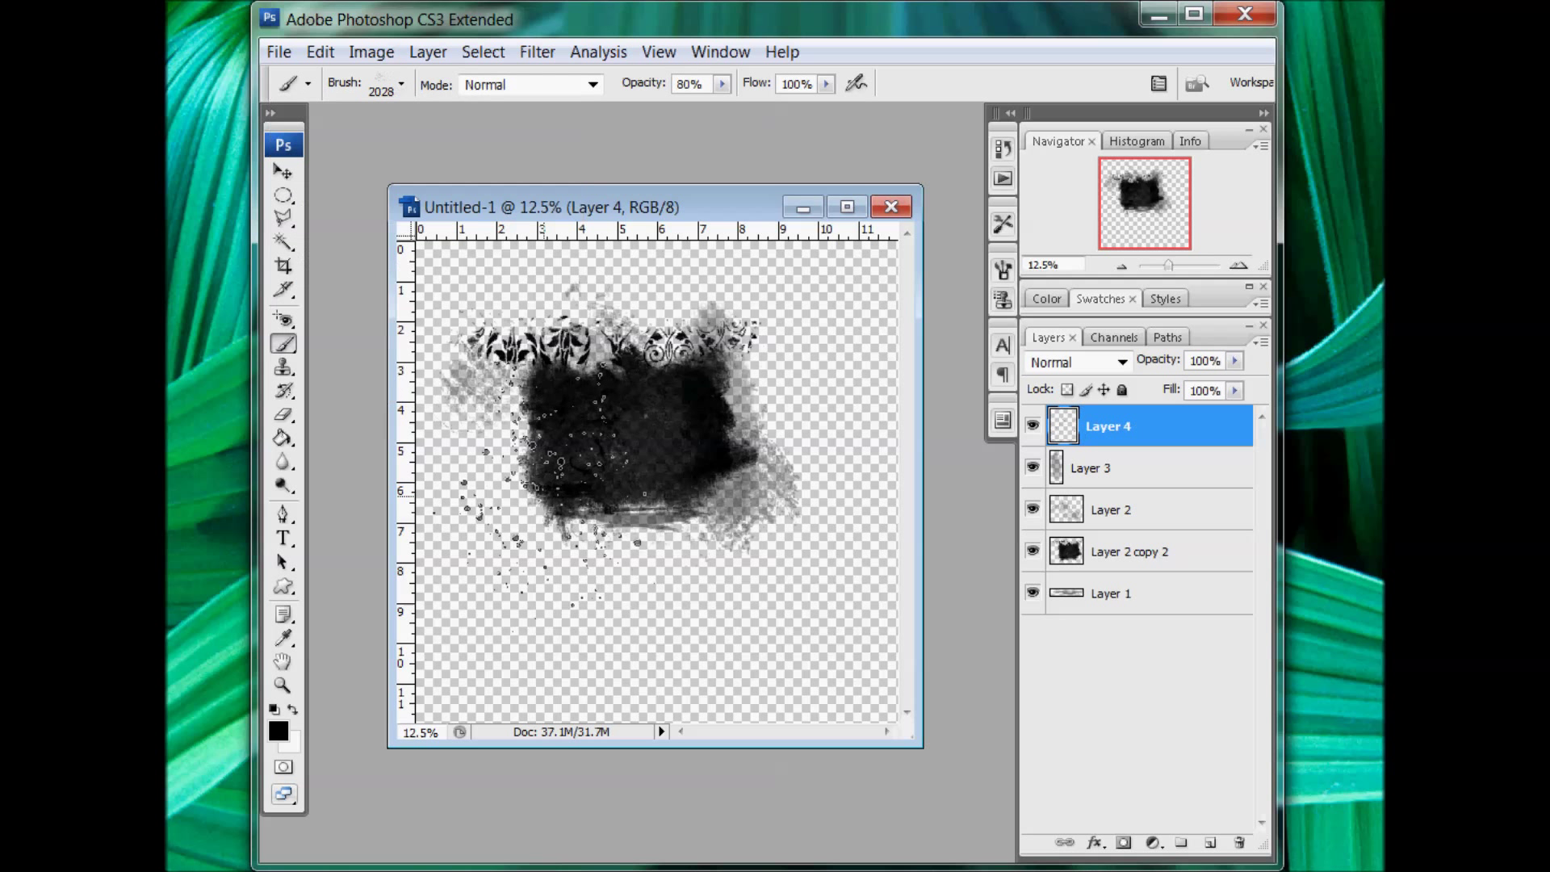
click(572, 463)
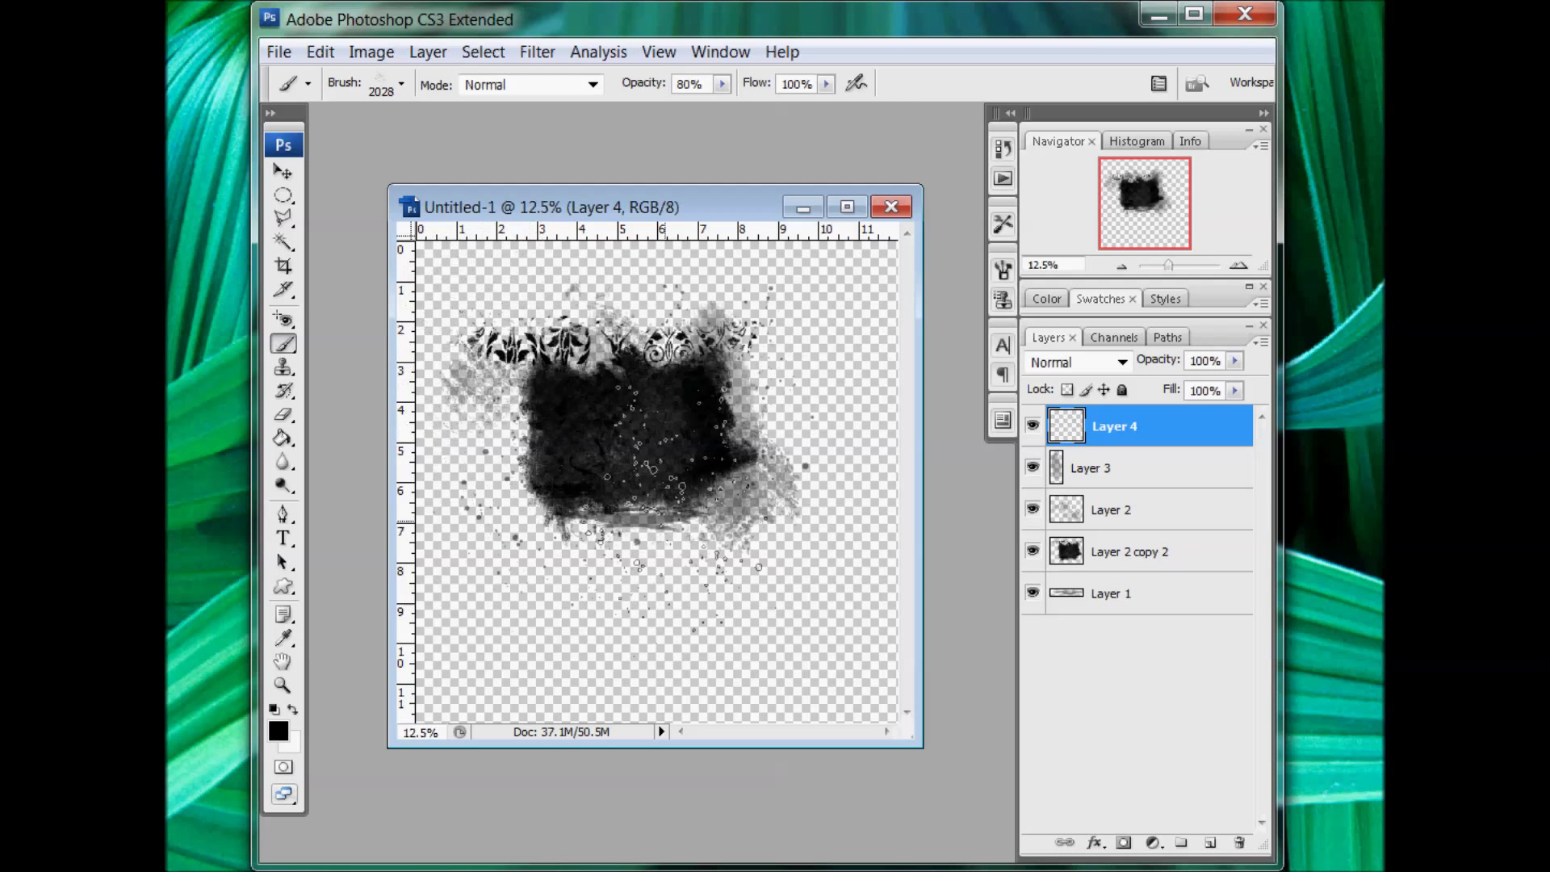
click(402, 84)
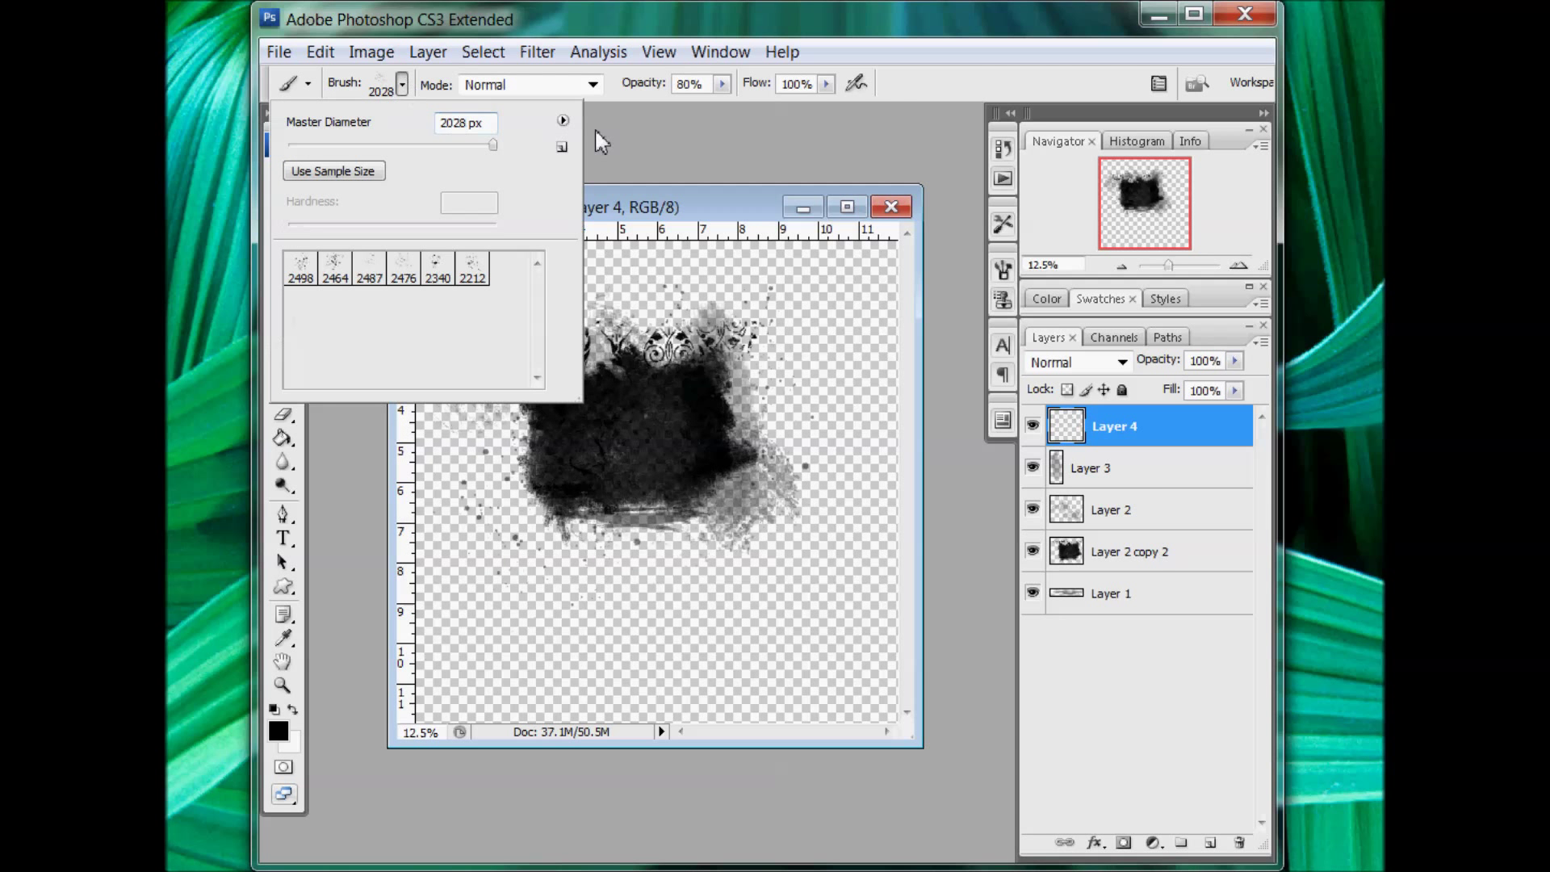
click(563, 120)
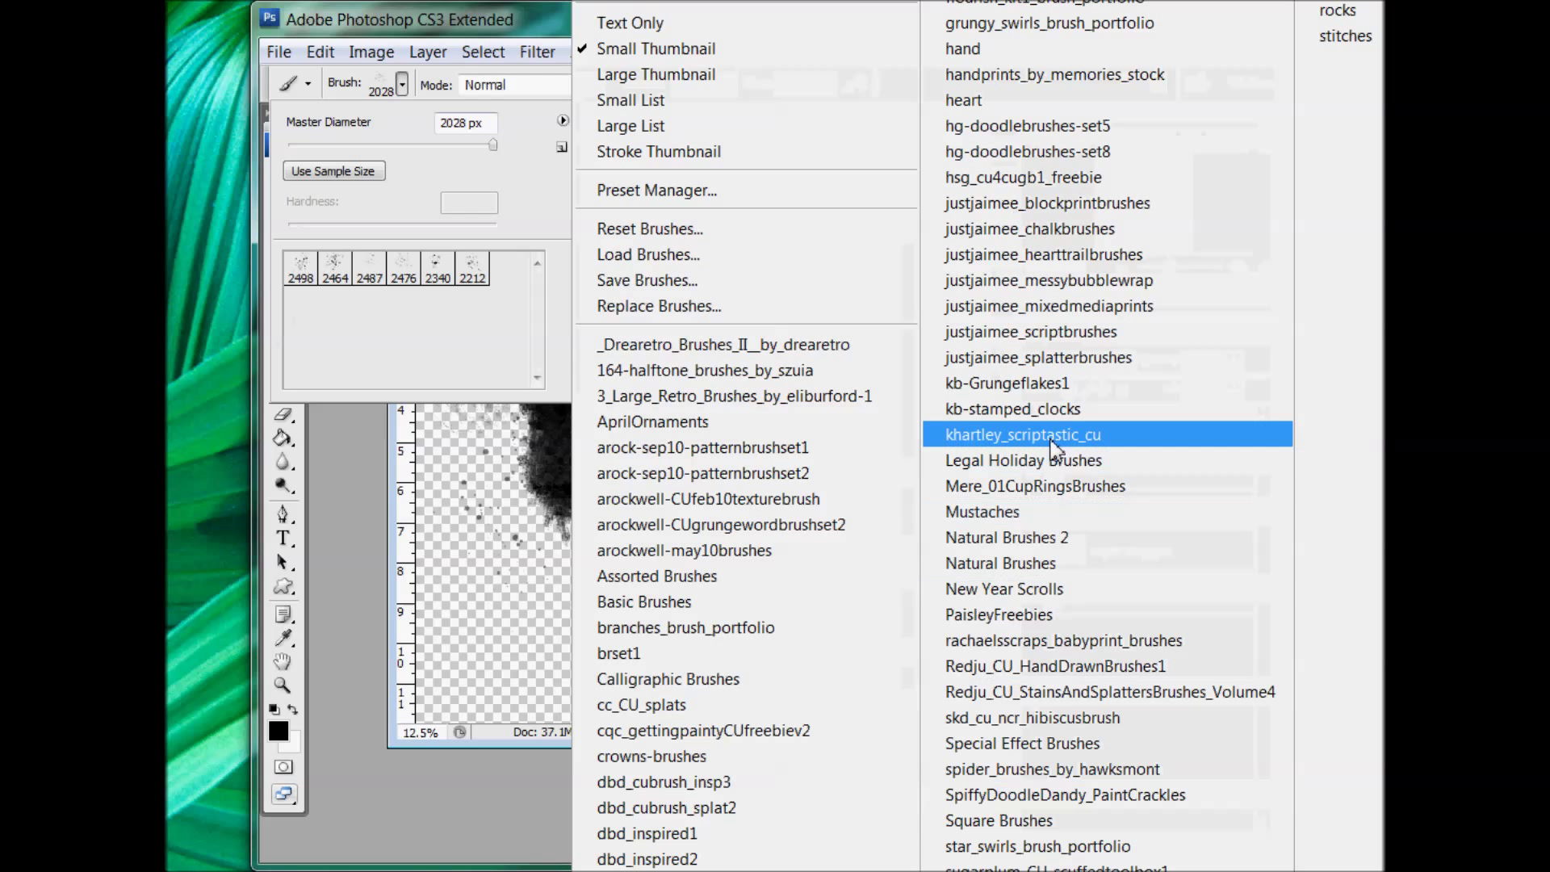
Load justjaimee_messybubblewrap, pick brush 1975, and stamp it twice on the blob in new Layer 5.
click(1110, 283)
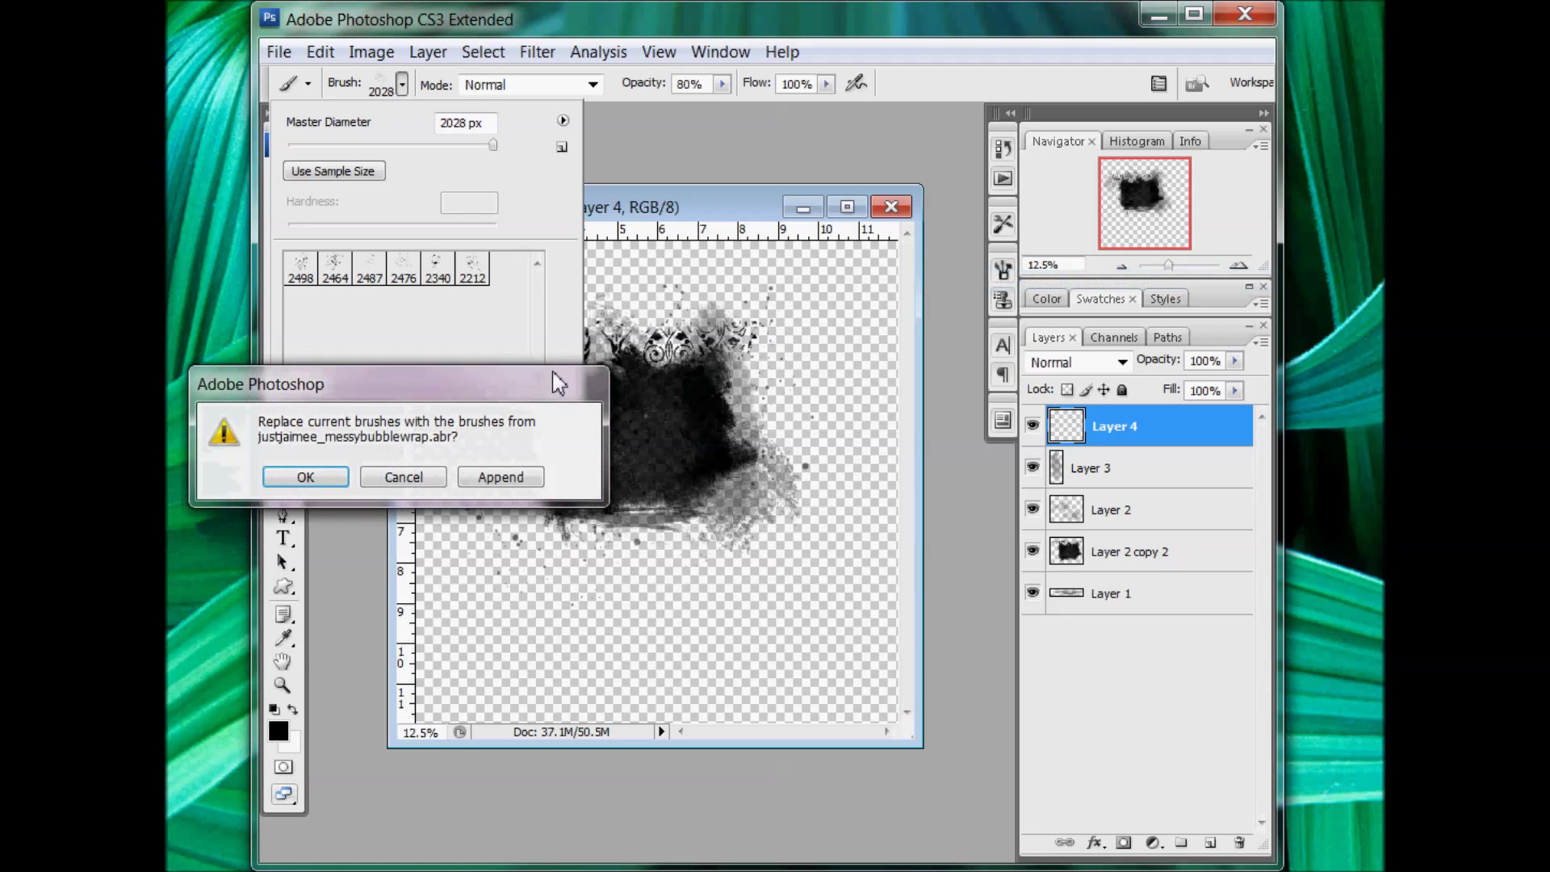
click(309, 483)
click(438, 305)
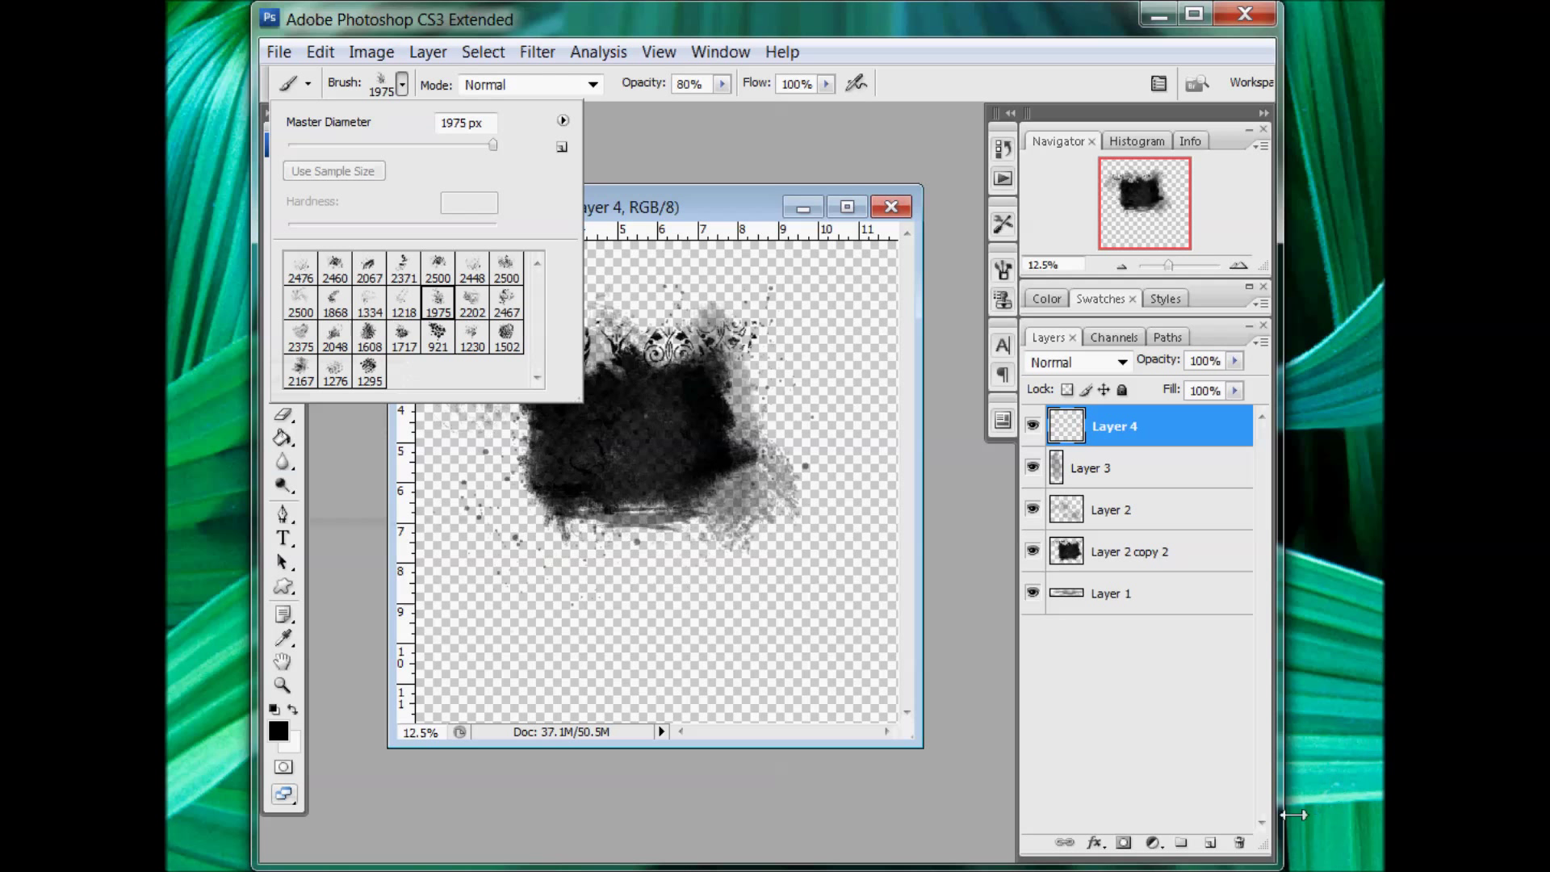
click(1210, 842)
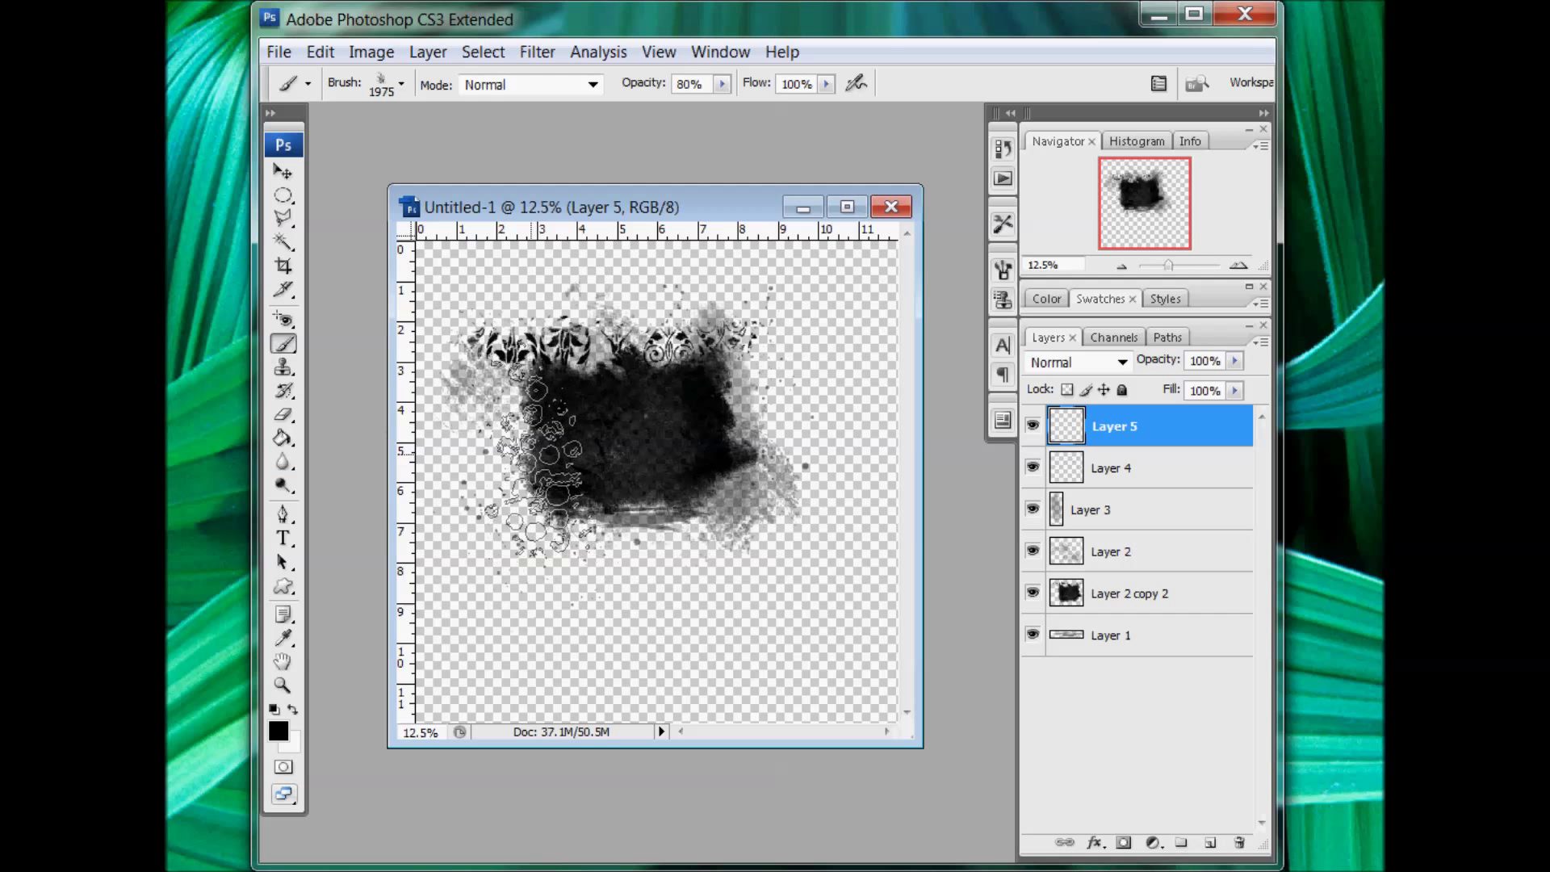
click(529, 480)
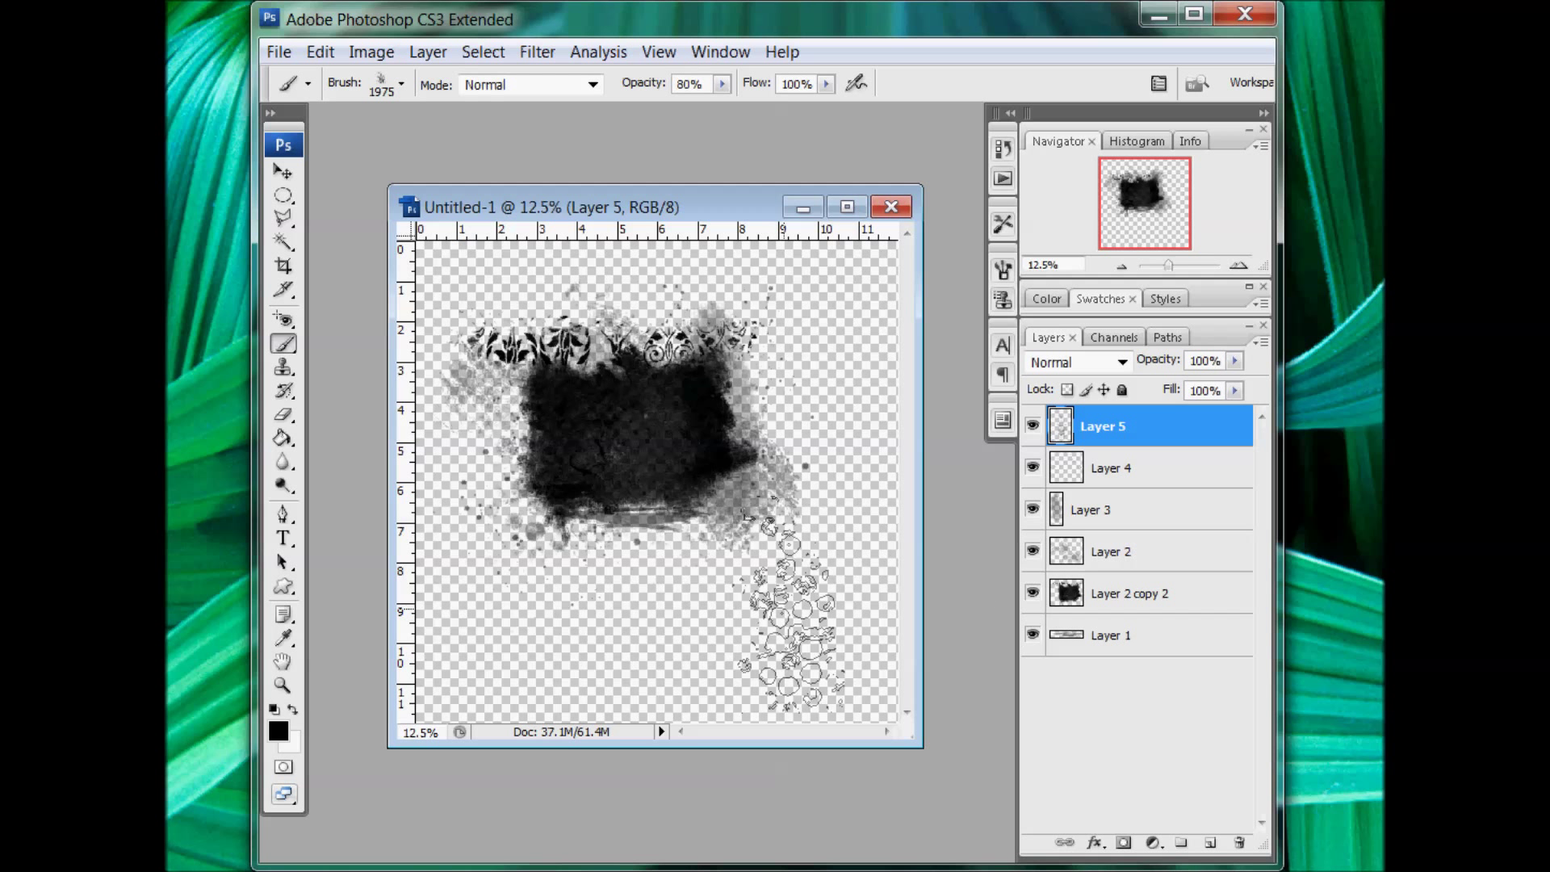
click(710, 402)
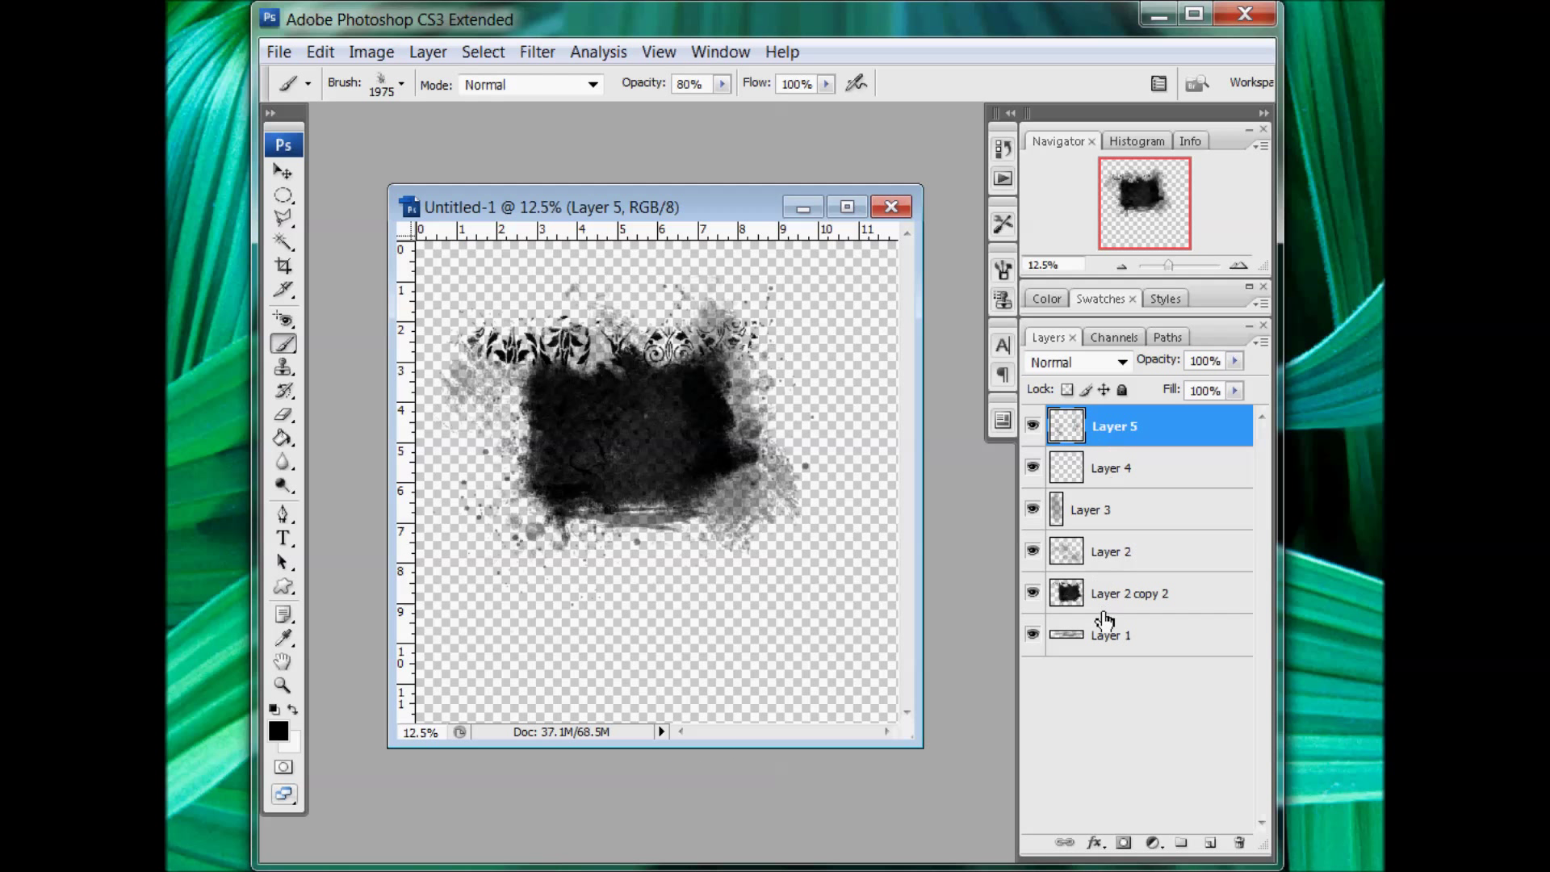
Duplicate Layers 1 through 5 and merge the copies into one Layer 5 copy.
shift+click(1113, 637)
right_click(1112, 638)
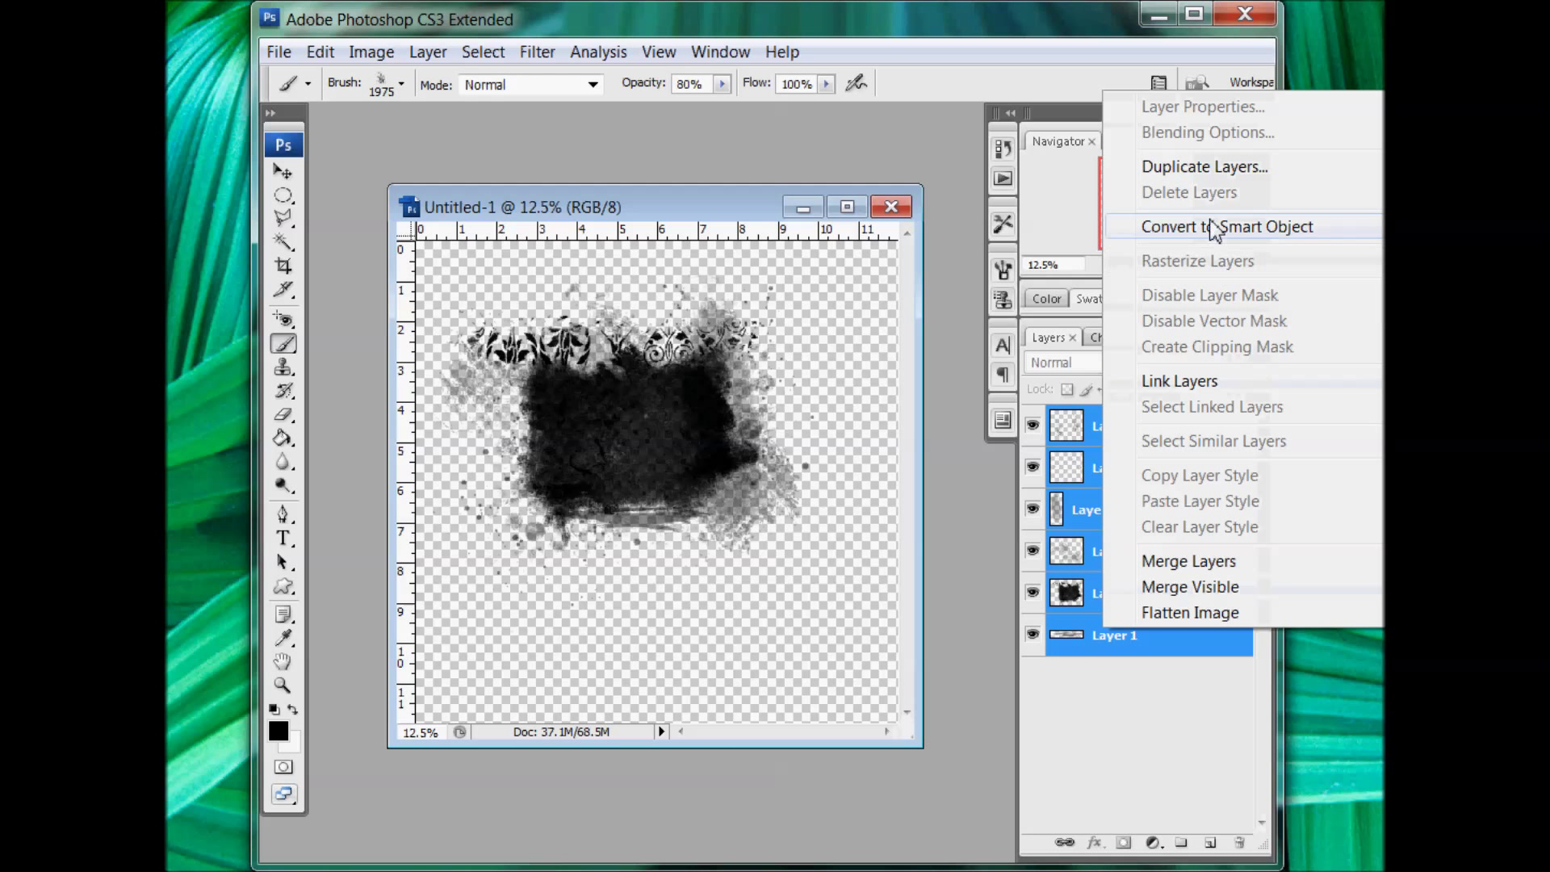
click(1203, 169)
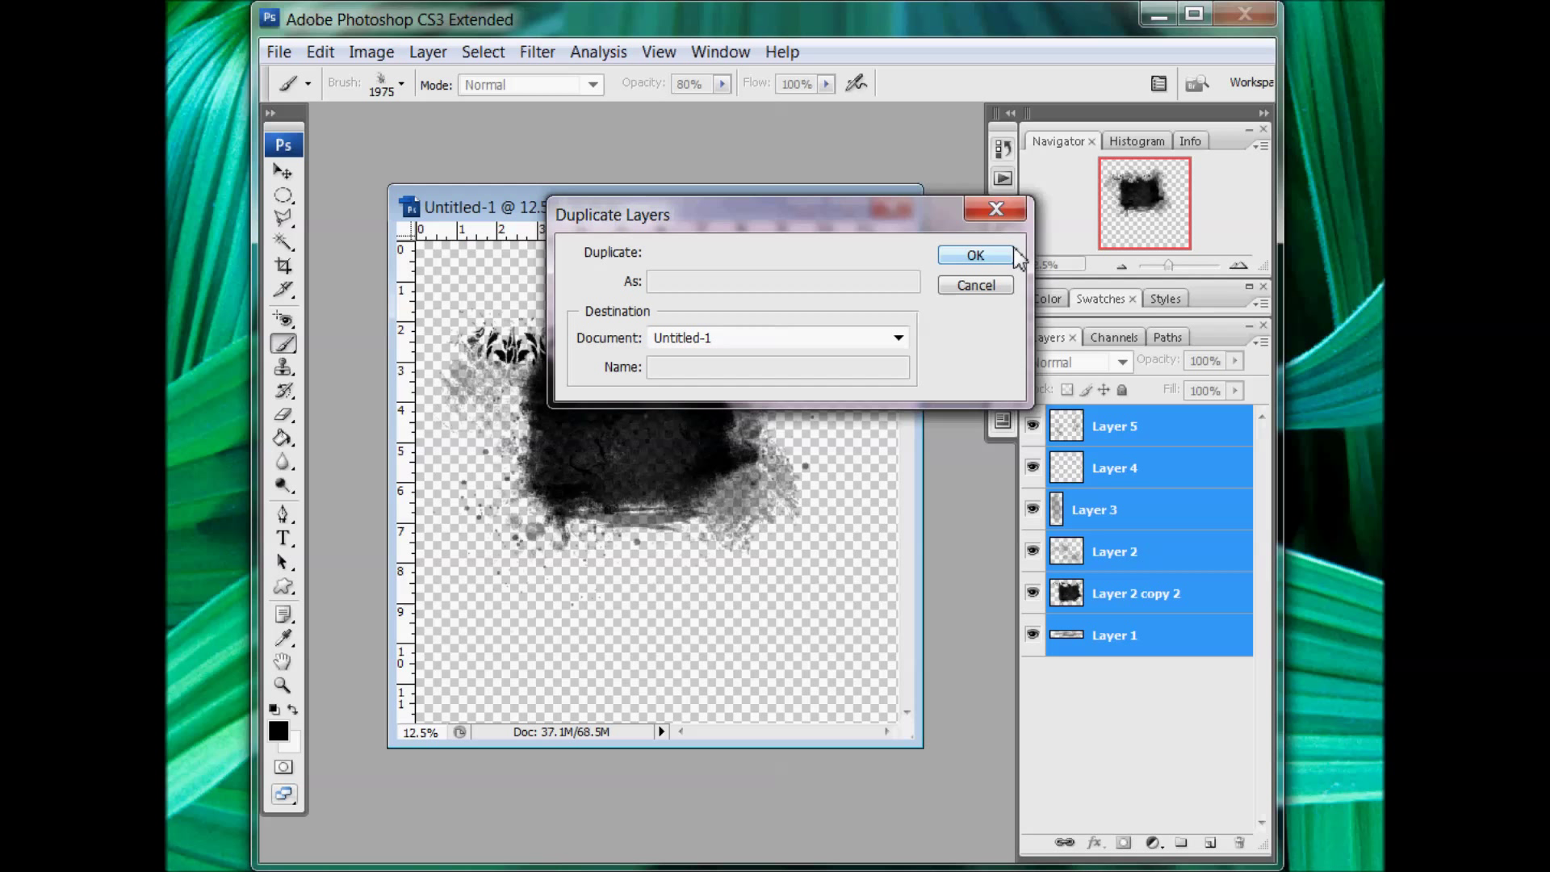
click(976, 256)
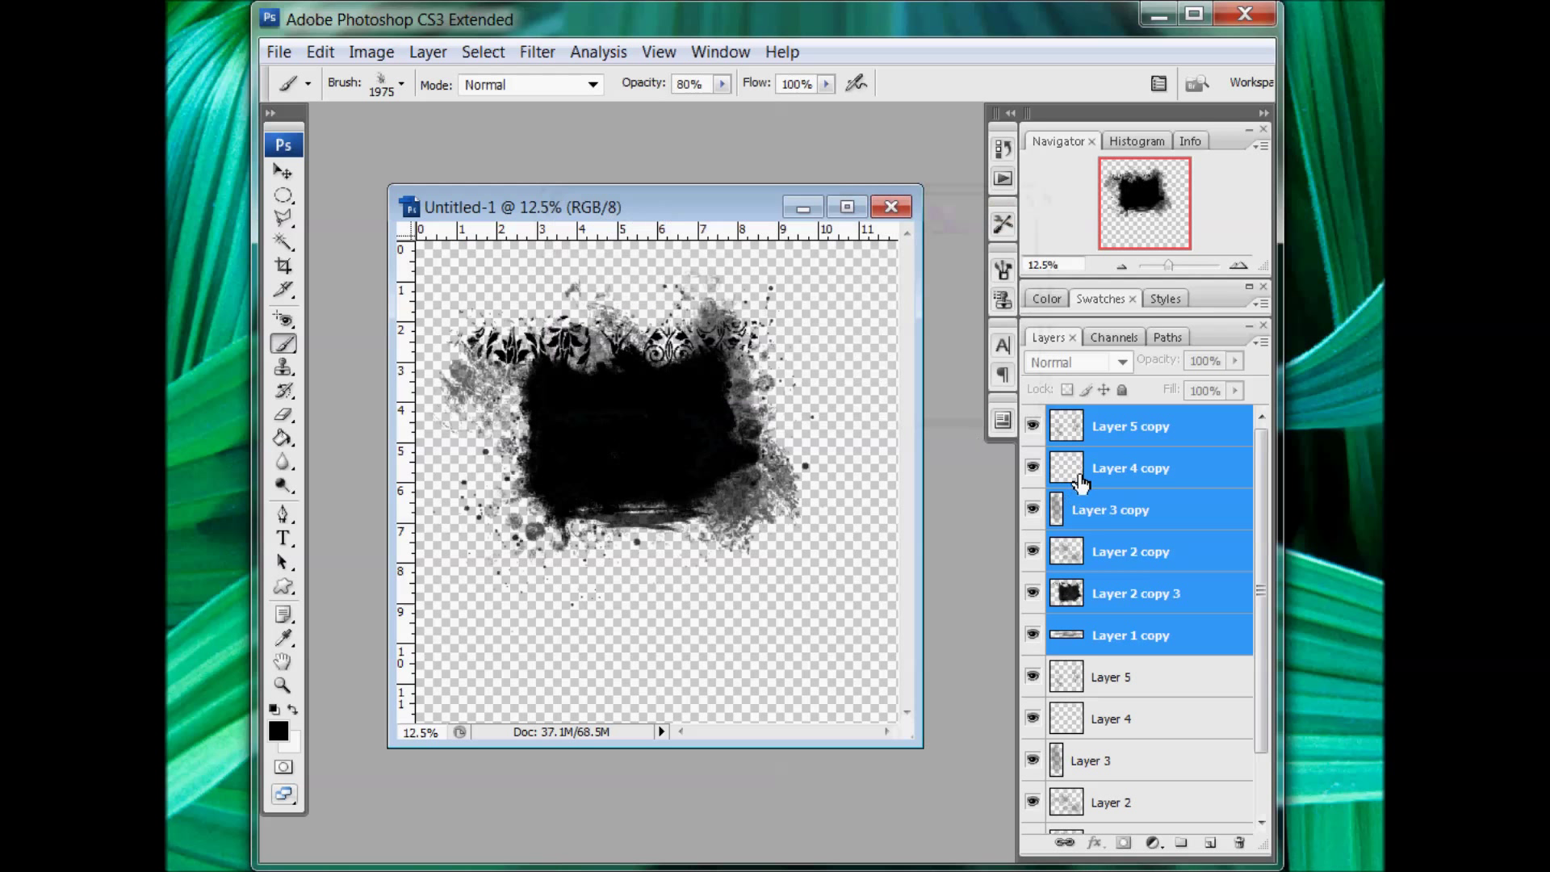
right_click(1143, 535)
click(1169, 476)
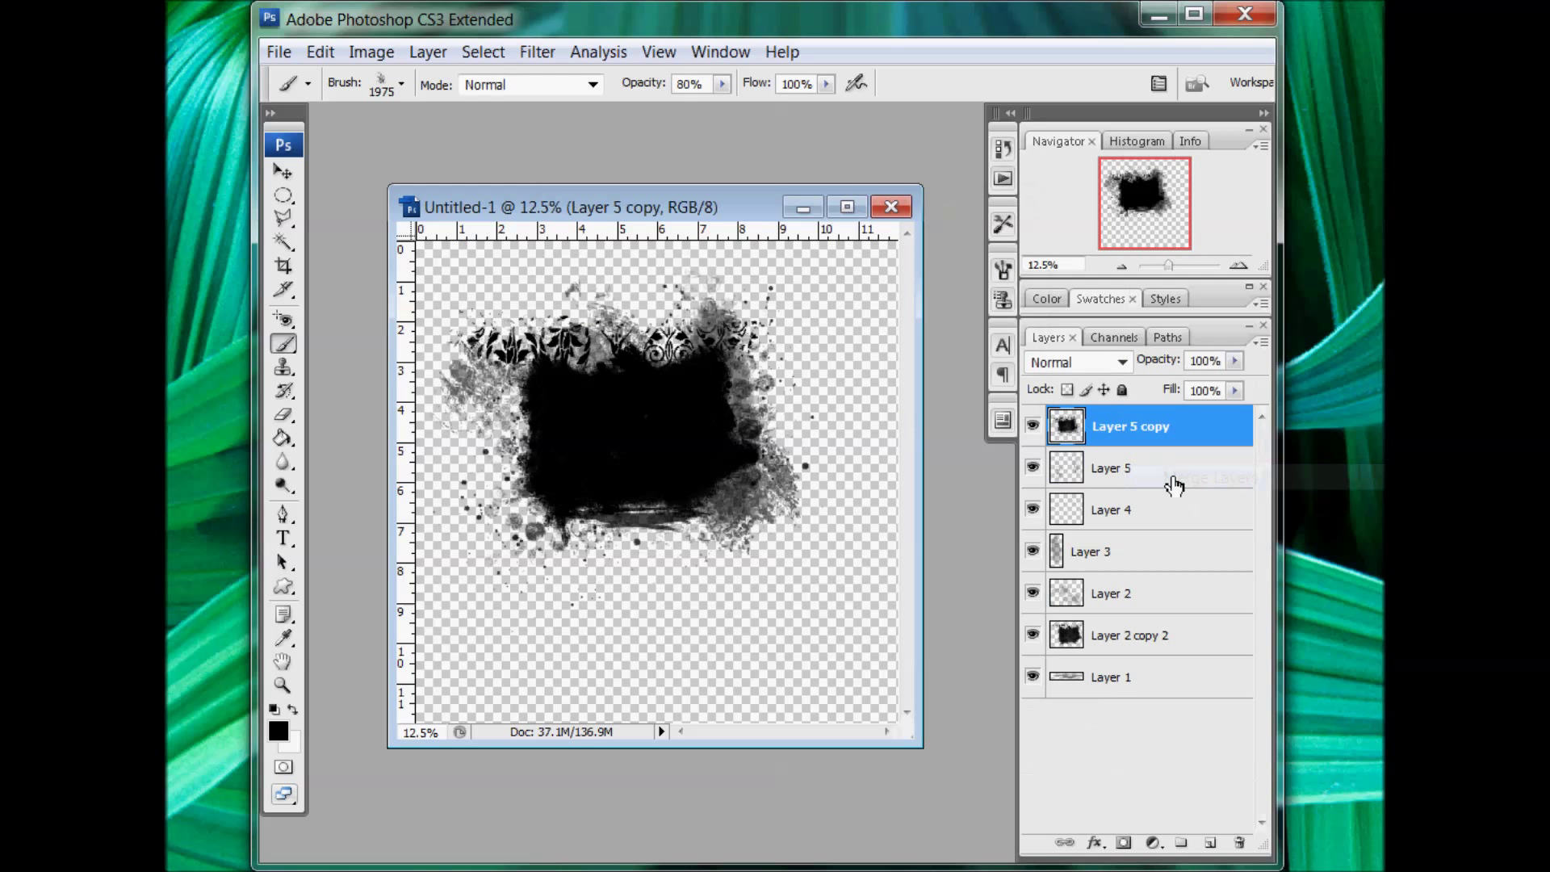
Hide the original Layers 1 through 5, leaving Layer 5 copy visible.
drag(1043, 477, 1041, 680)
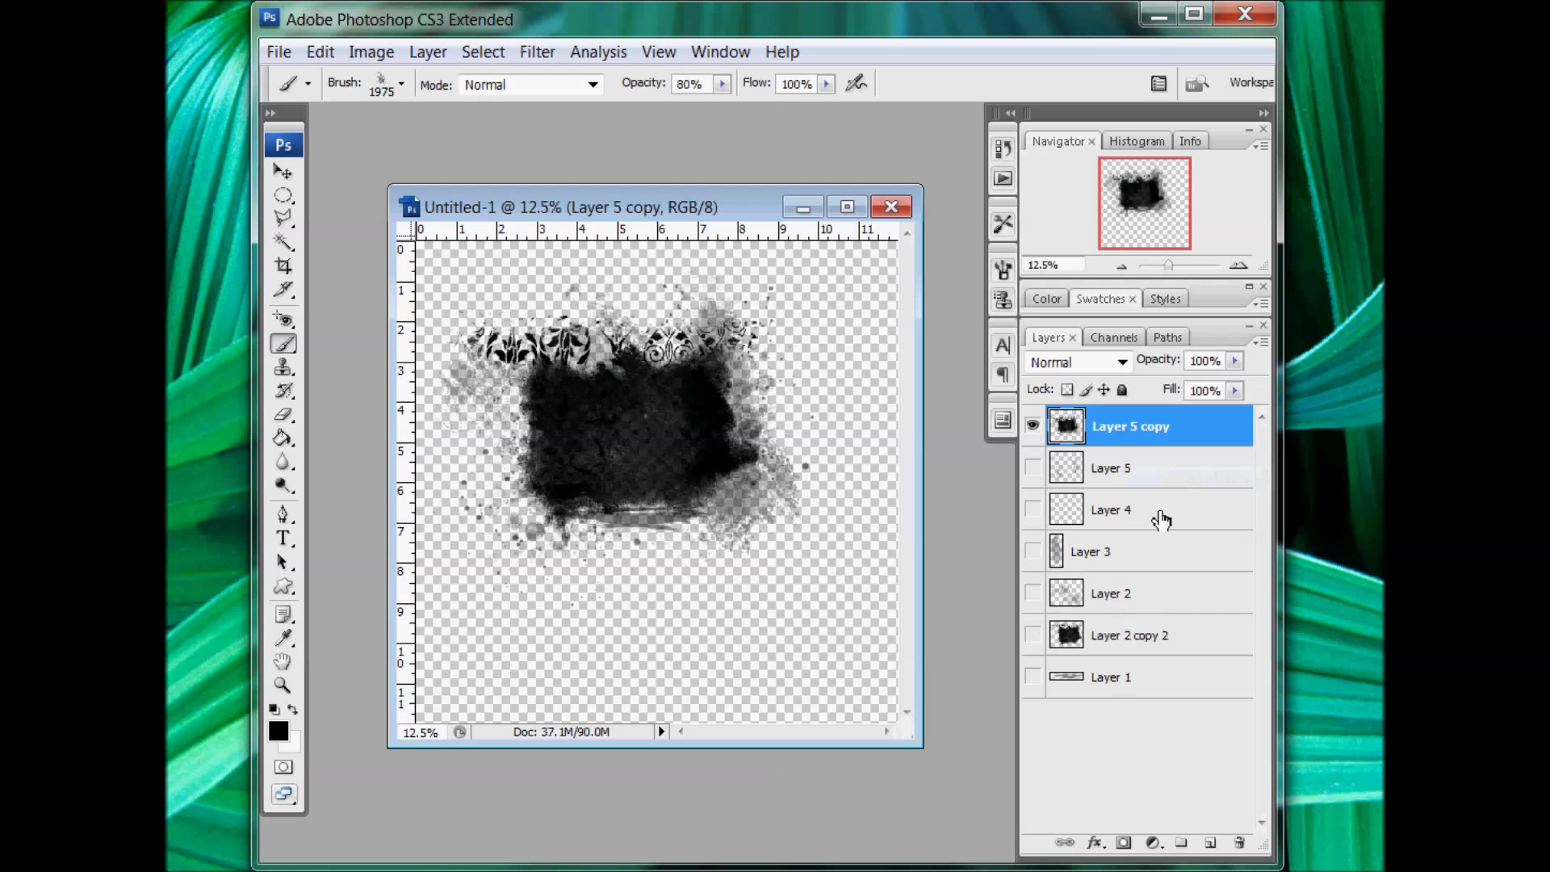
click(1039, 428)
click(1034, 426)
Browse from Computer to the Thanksgiving photos folder and open IMG_2780 in Photoshop.
mouse_move(283, 868)
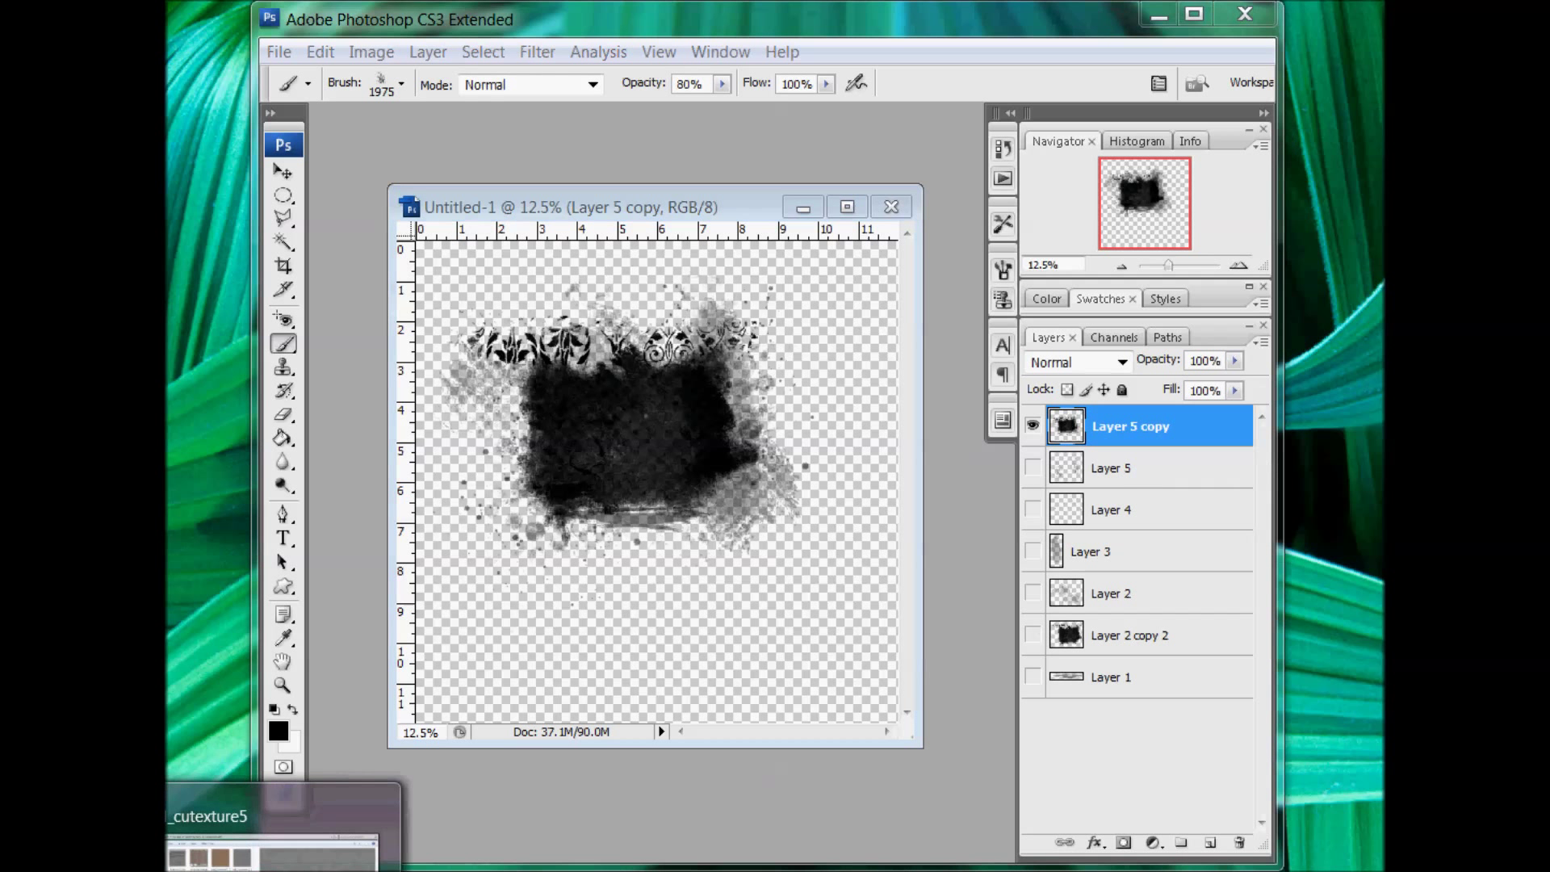
key(super)
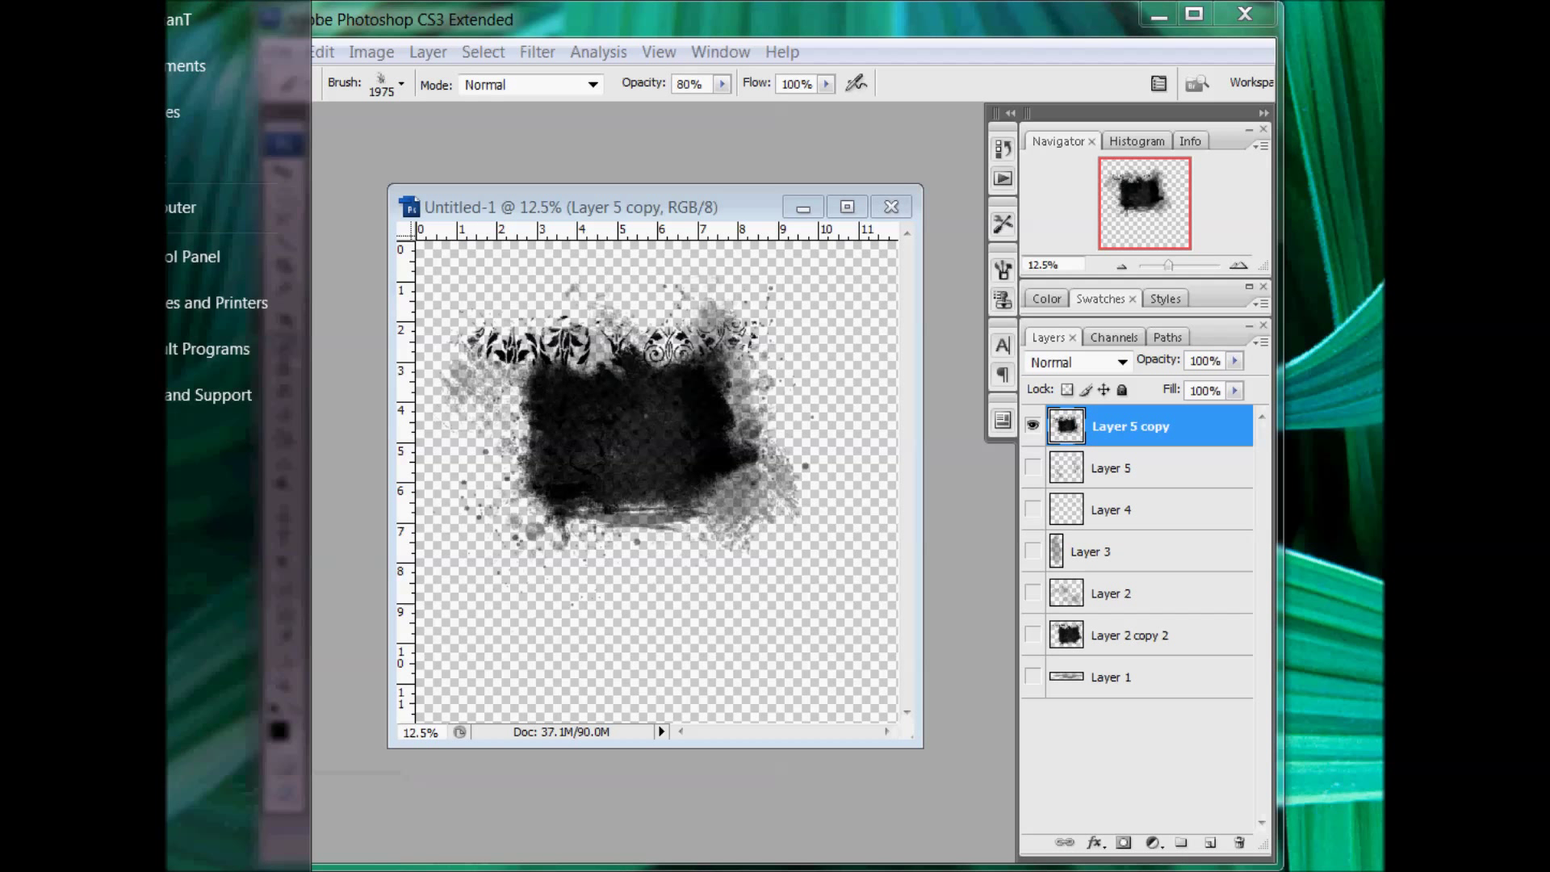
click(177, 226)
key(Return)
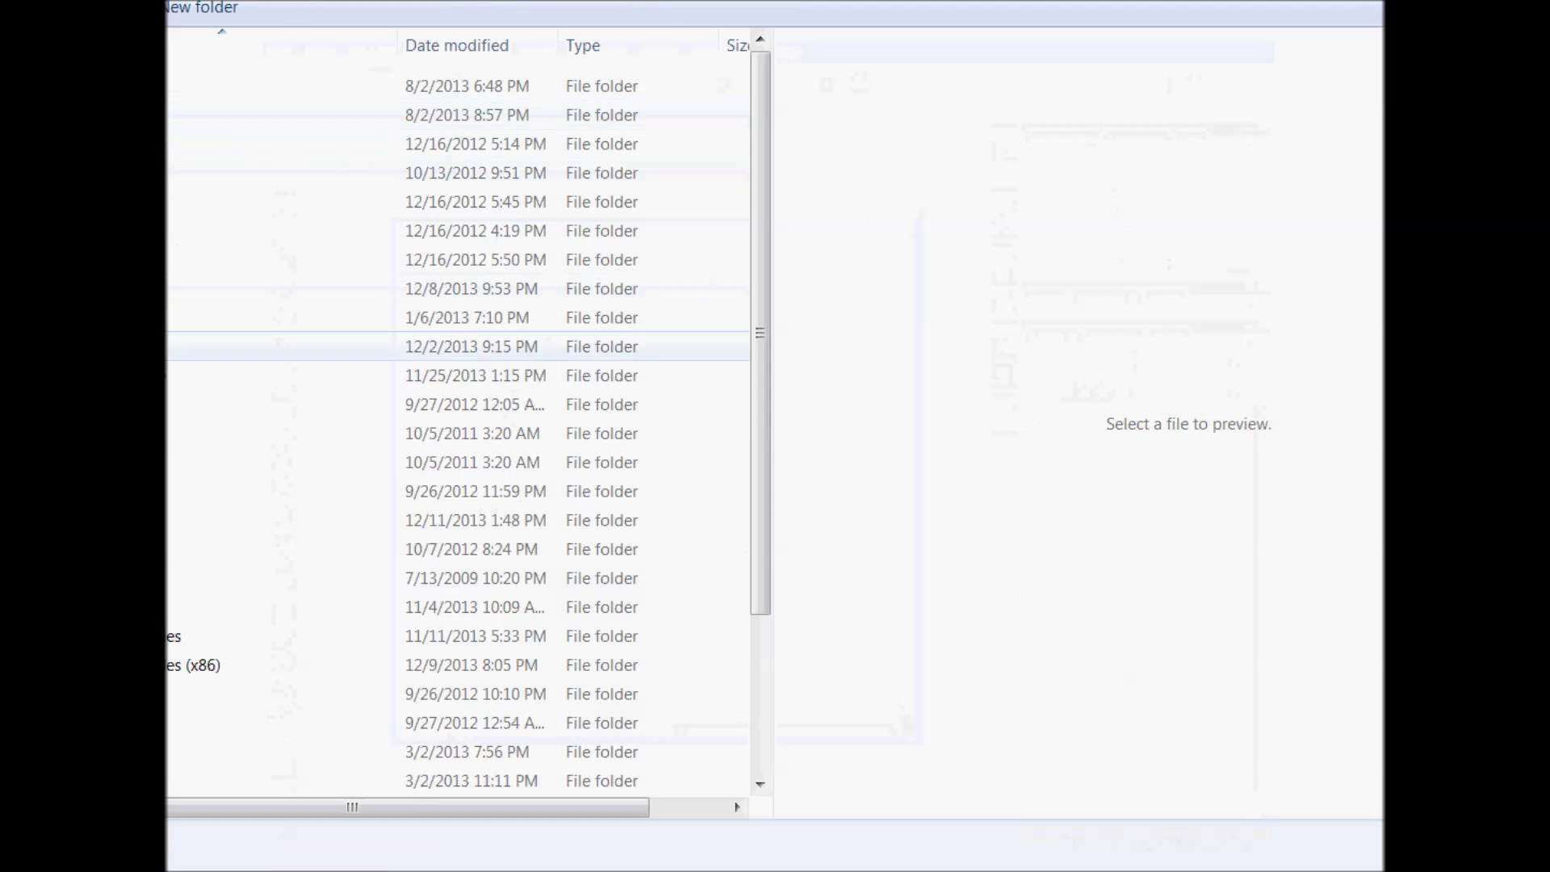
key(Return)
key(Return)
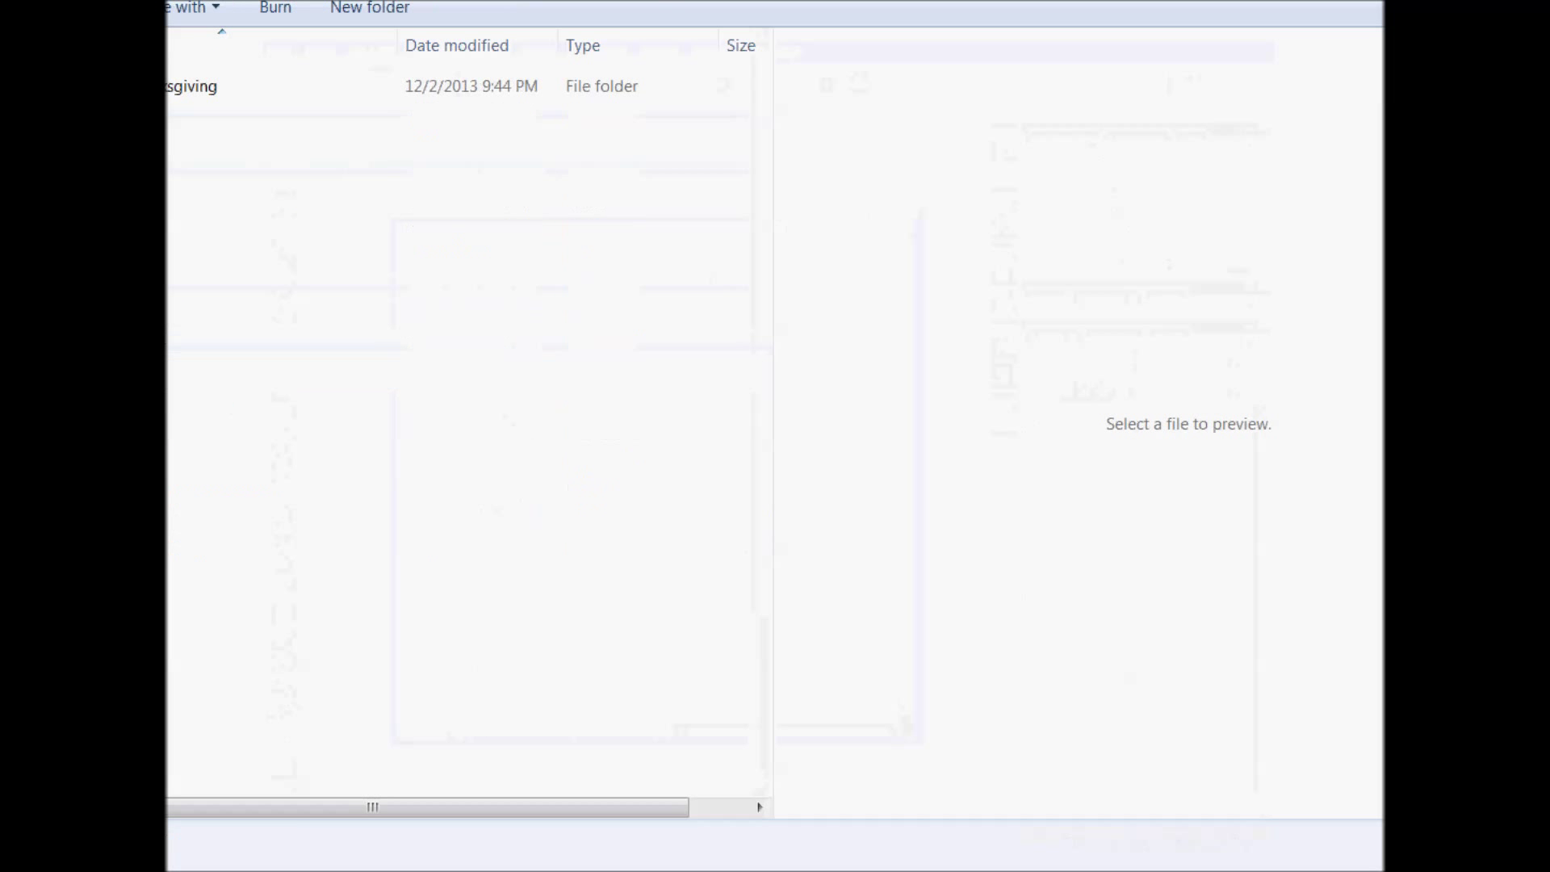
double_click(183, 89)
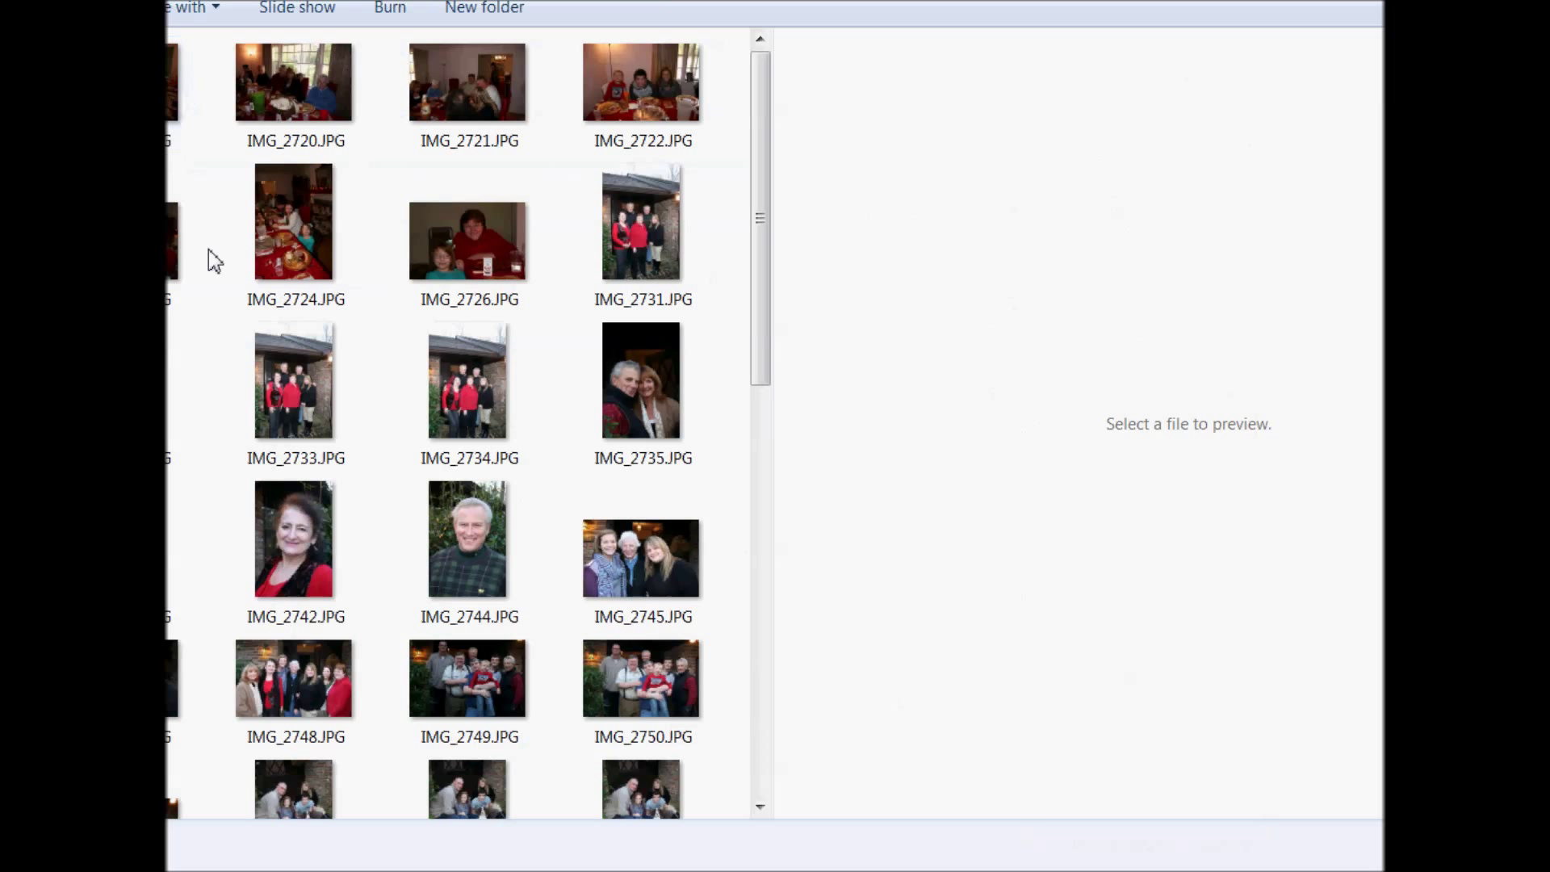
scroll(256, 387, down, 3)
scroll(252, 386, down, 6)
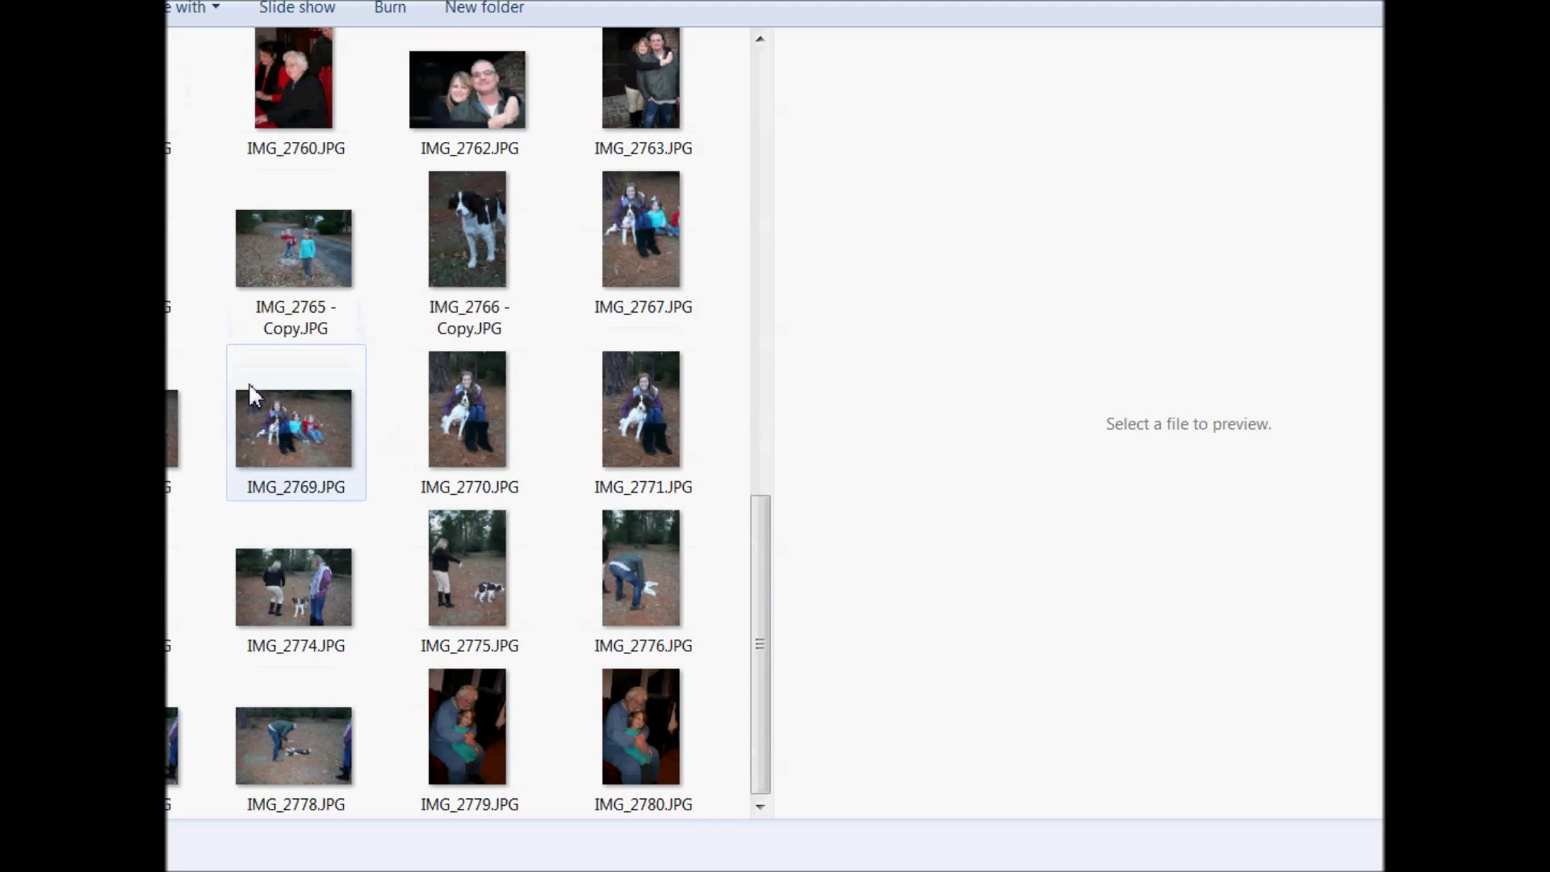
double_click(597, 745)
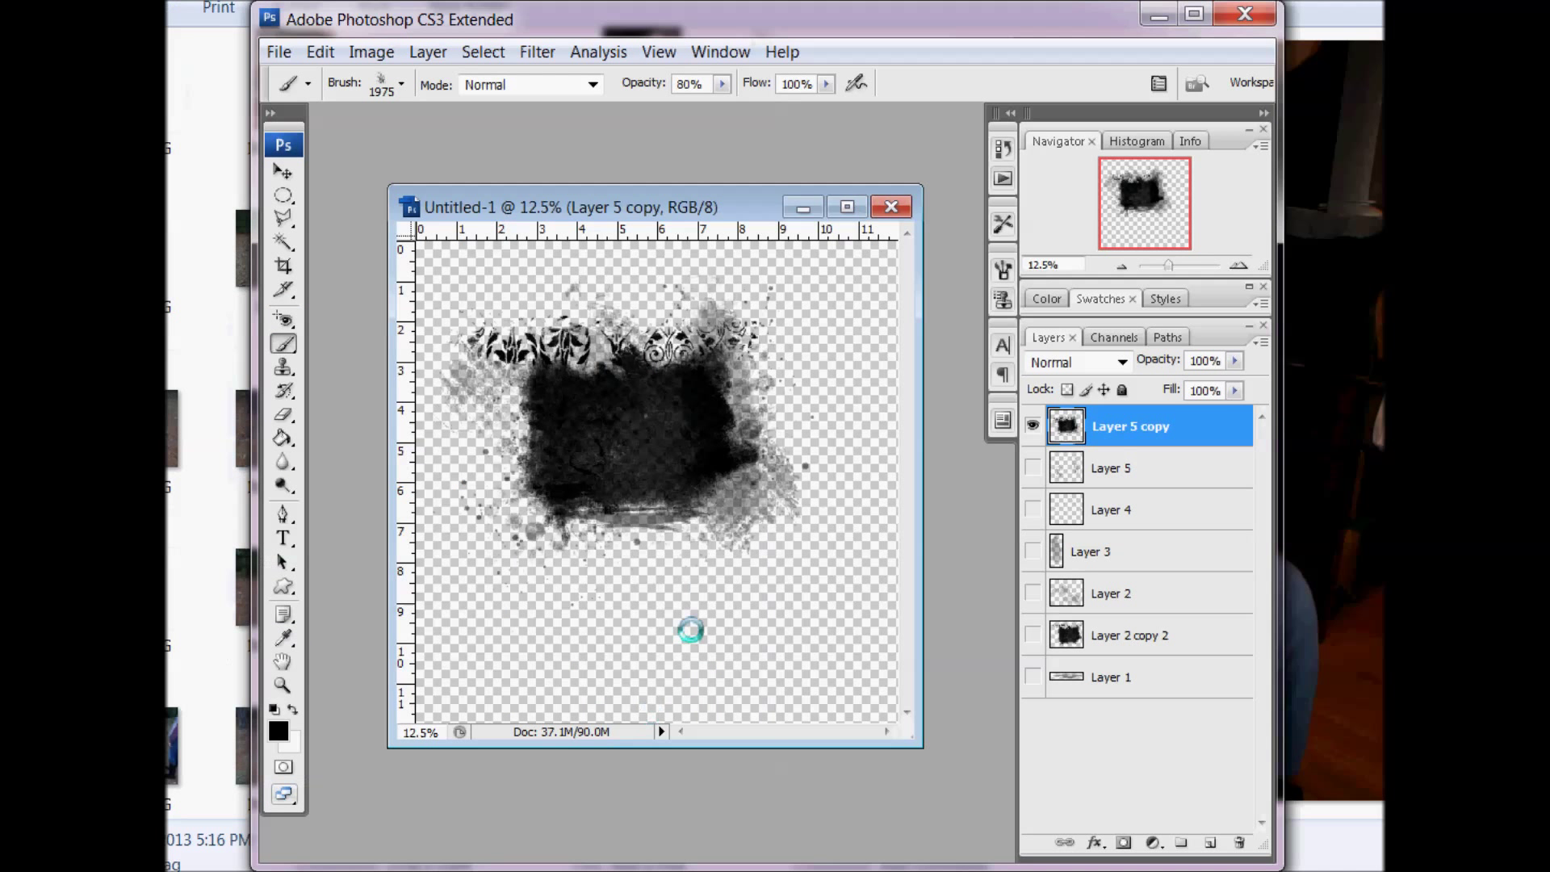
Drag IMG_2780 into Untitled-1, rotate it -90° and move it up-left.
key(v)
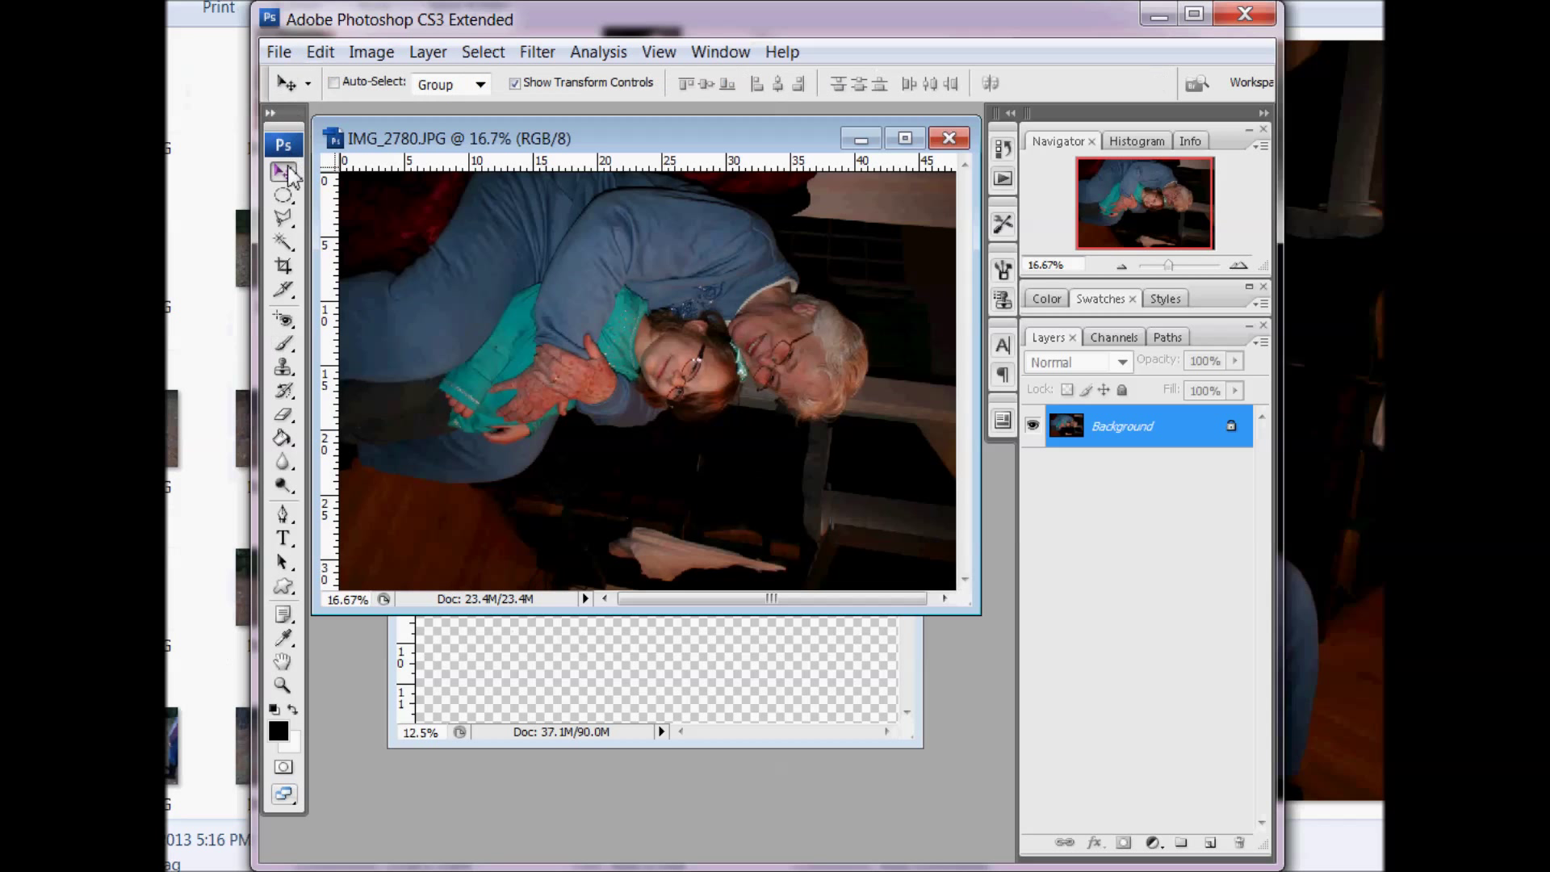
drag(608, 501, 675, 675)
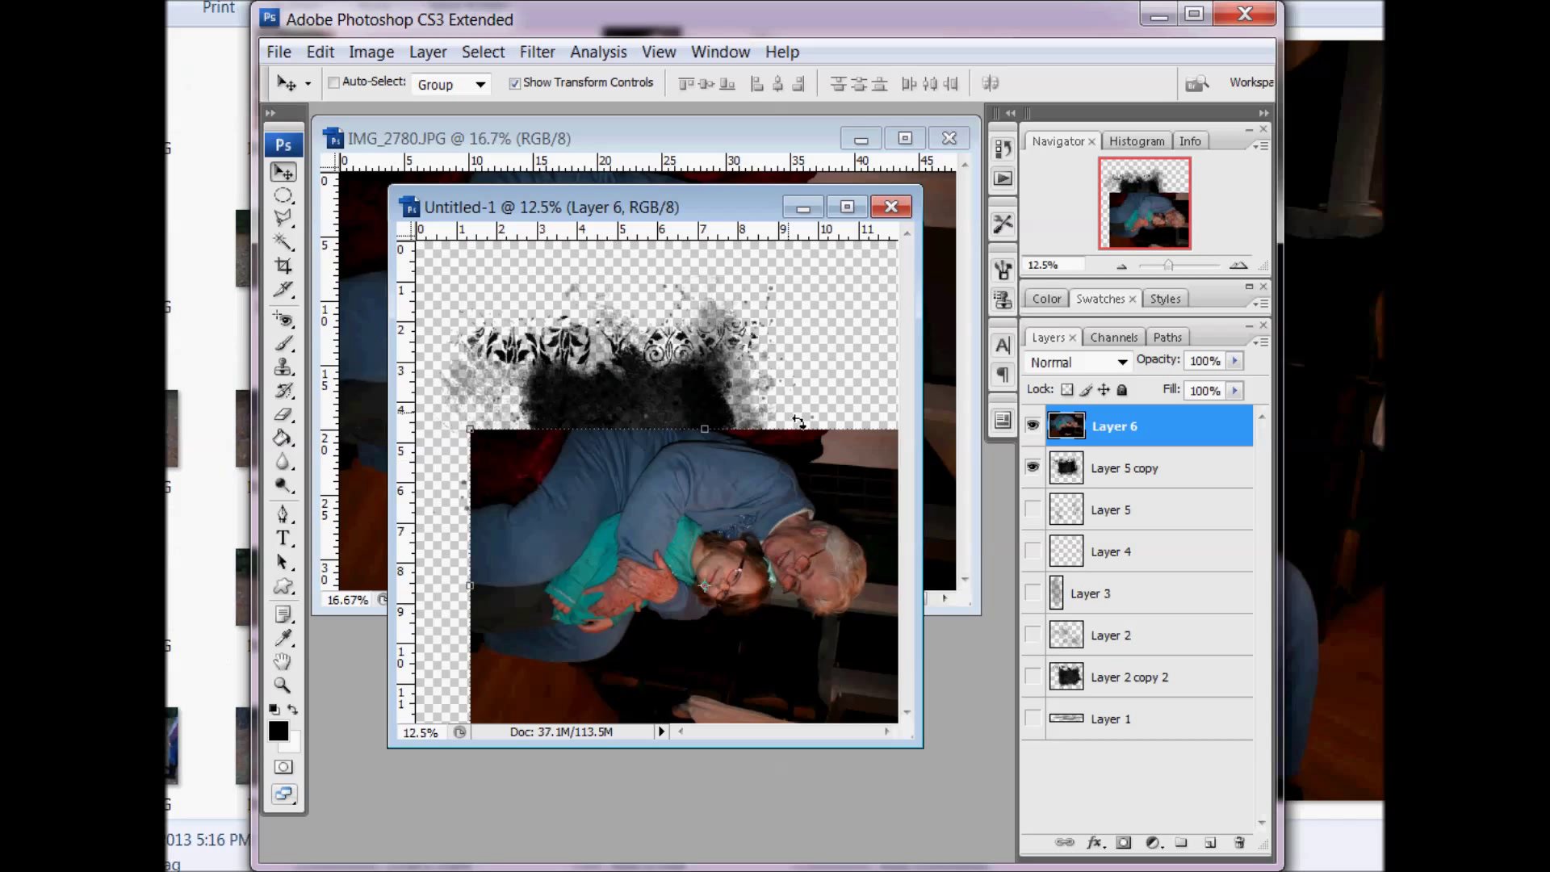
key(ctrl+t)
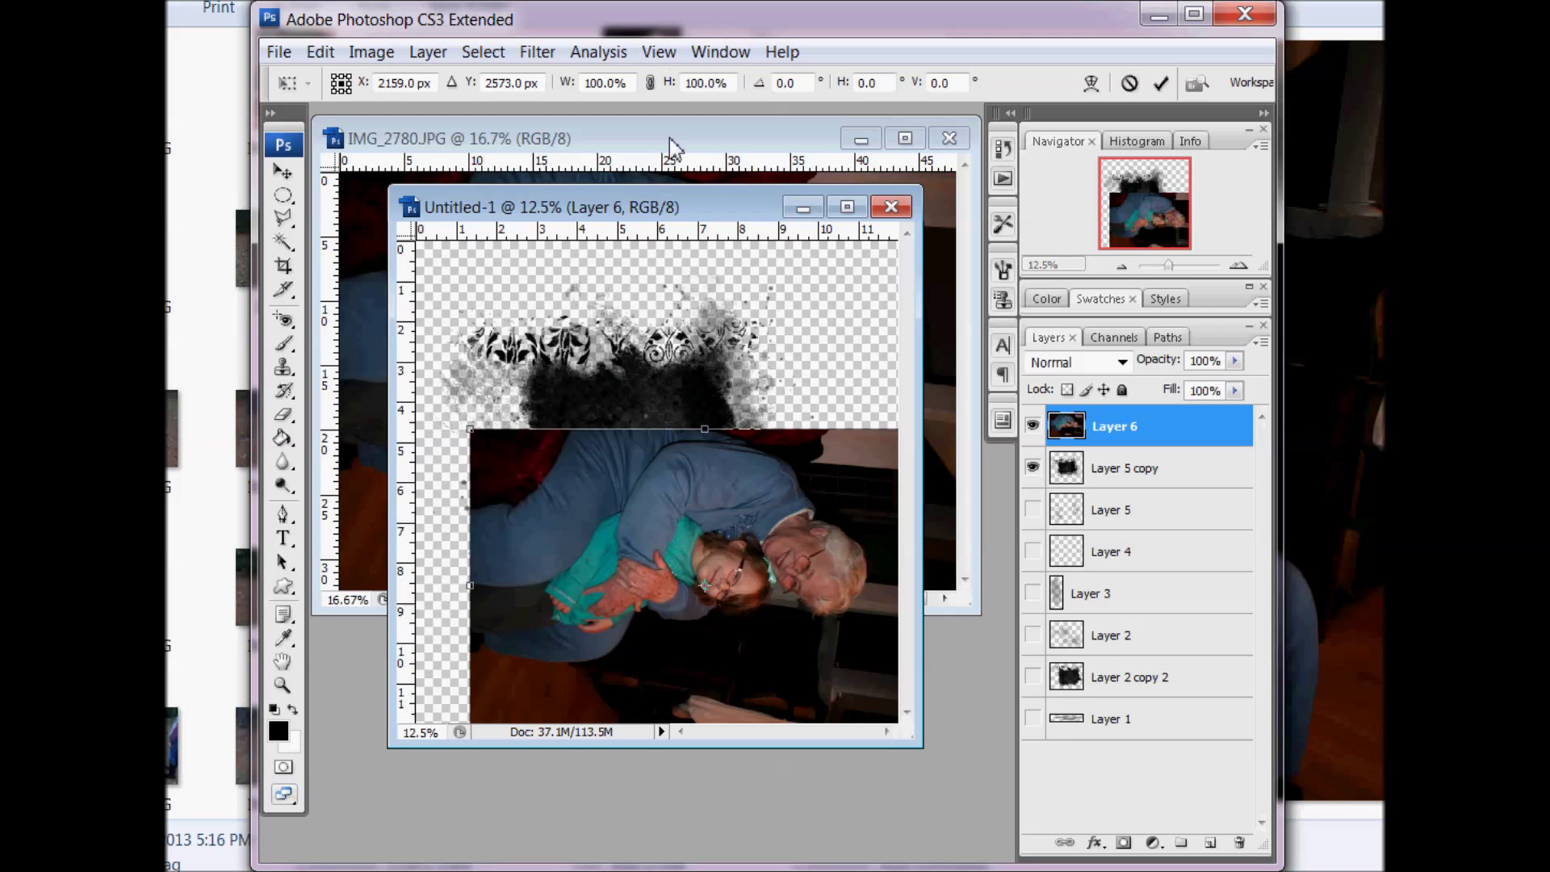
double_click(781, 82)
text(-90)
key(Return)
drag(806, 572, 774, 389)
click(1160, 83)
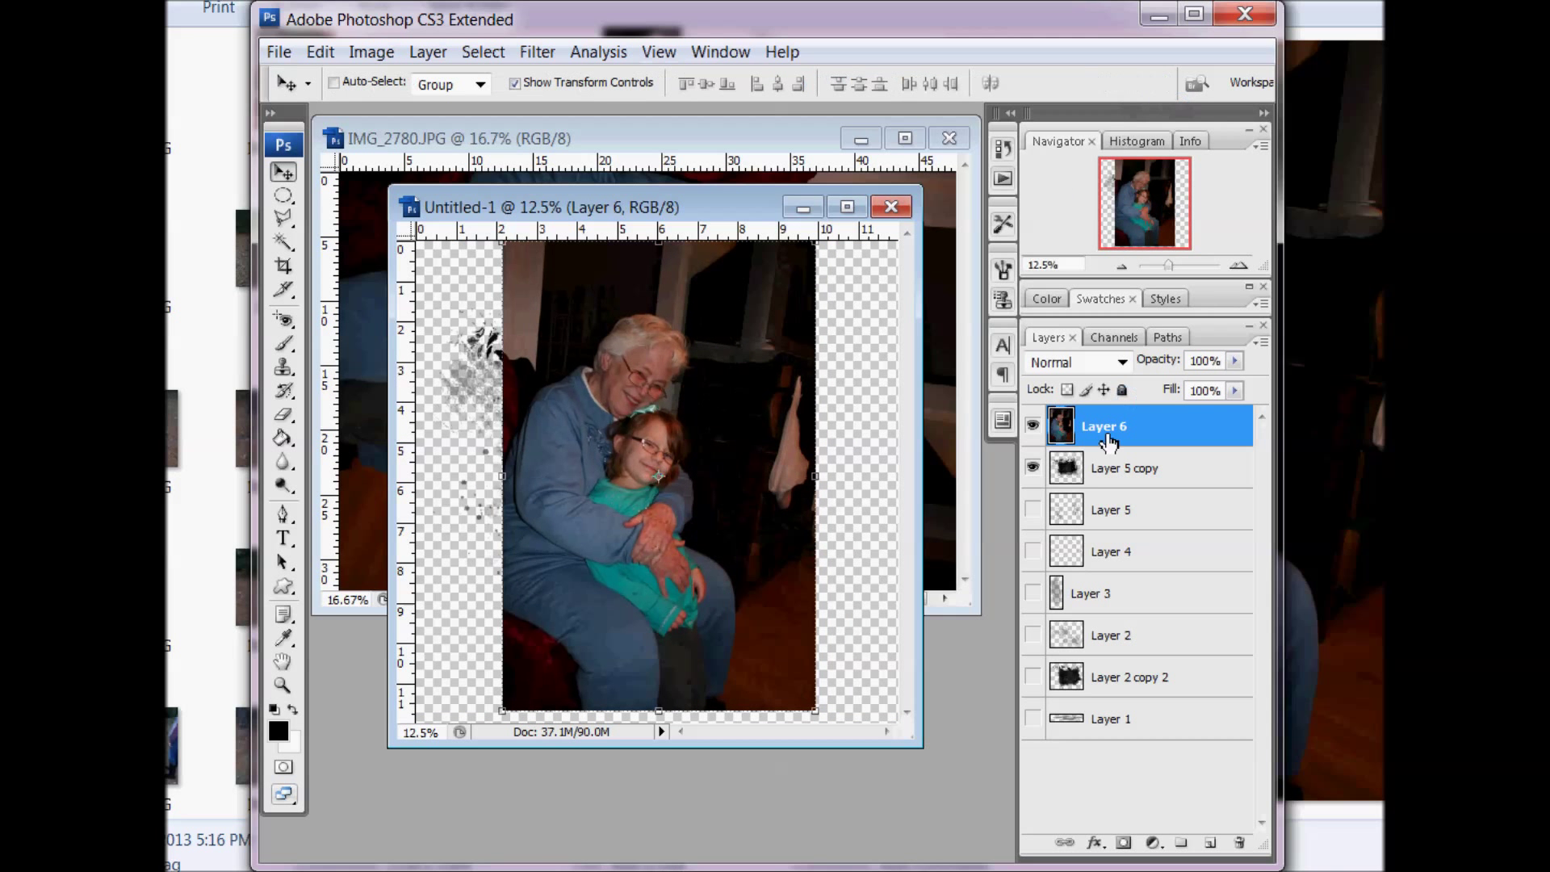
Clip Layer 6 to the splatter shape and nudge the photo into place inside it.
right_click(1127, 436)
click(1195, 685)
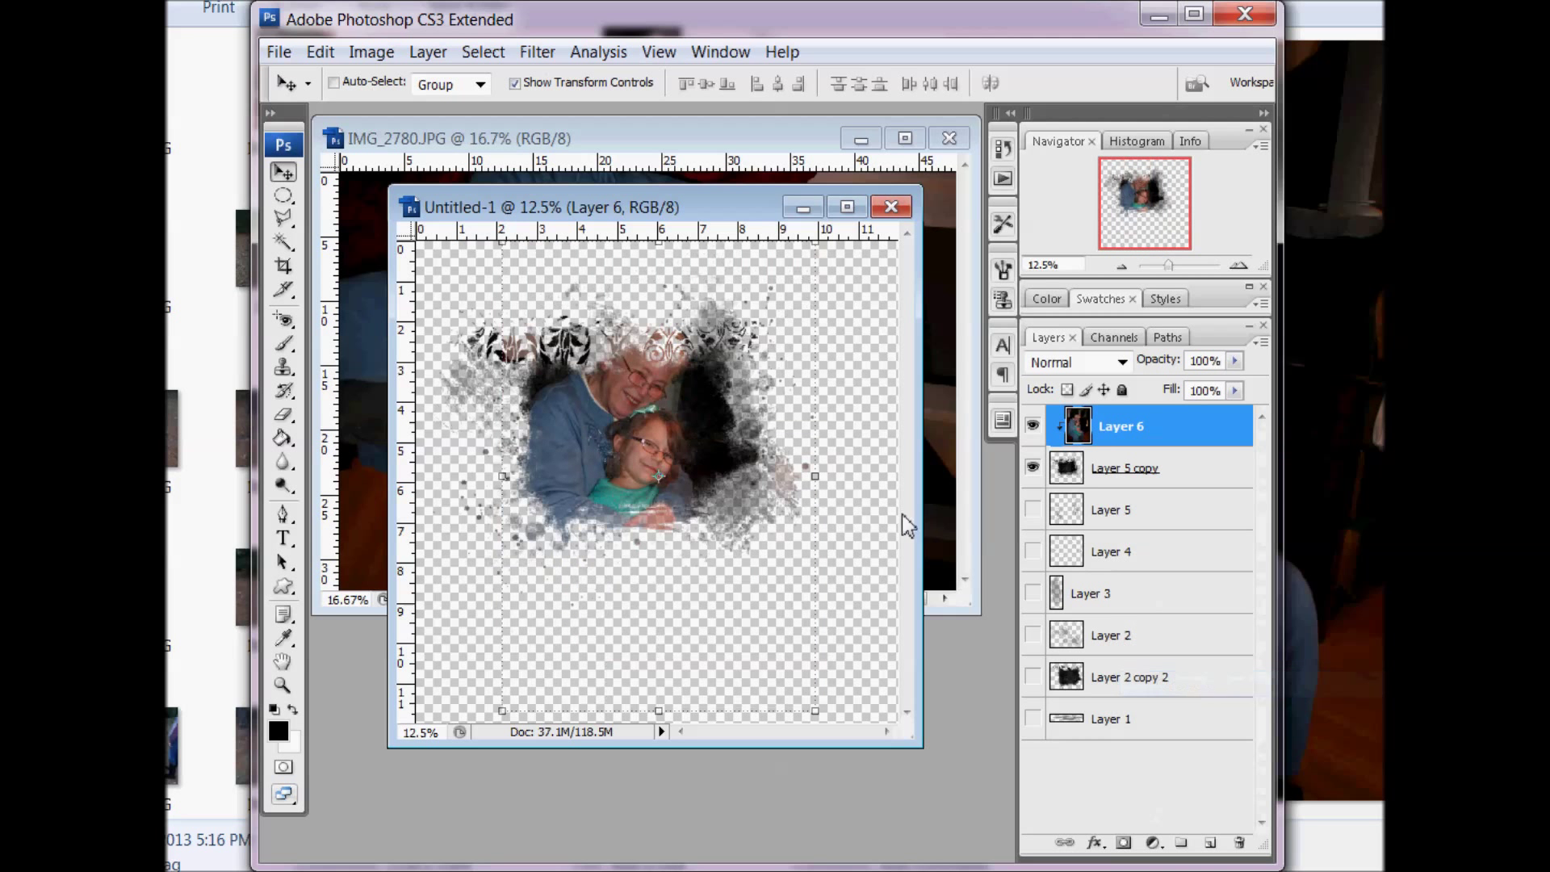
drag(740, 394, 738, 416)
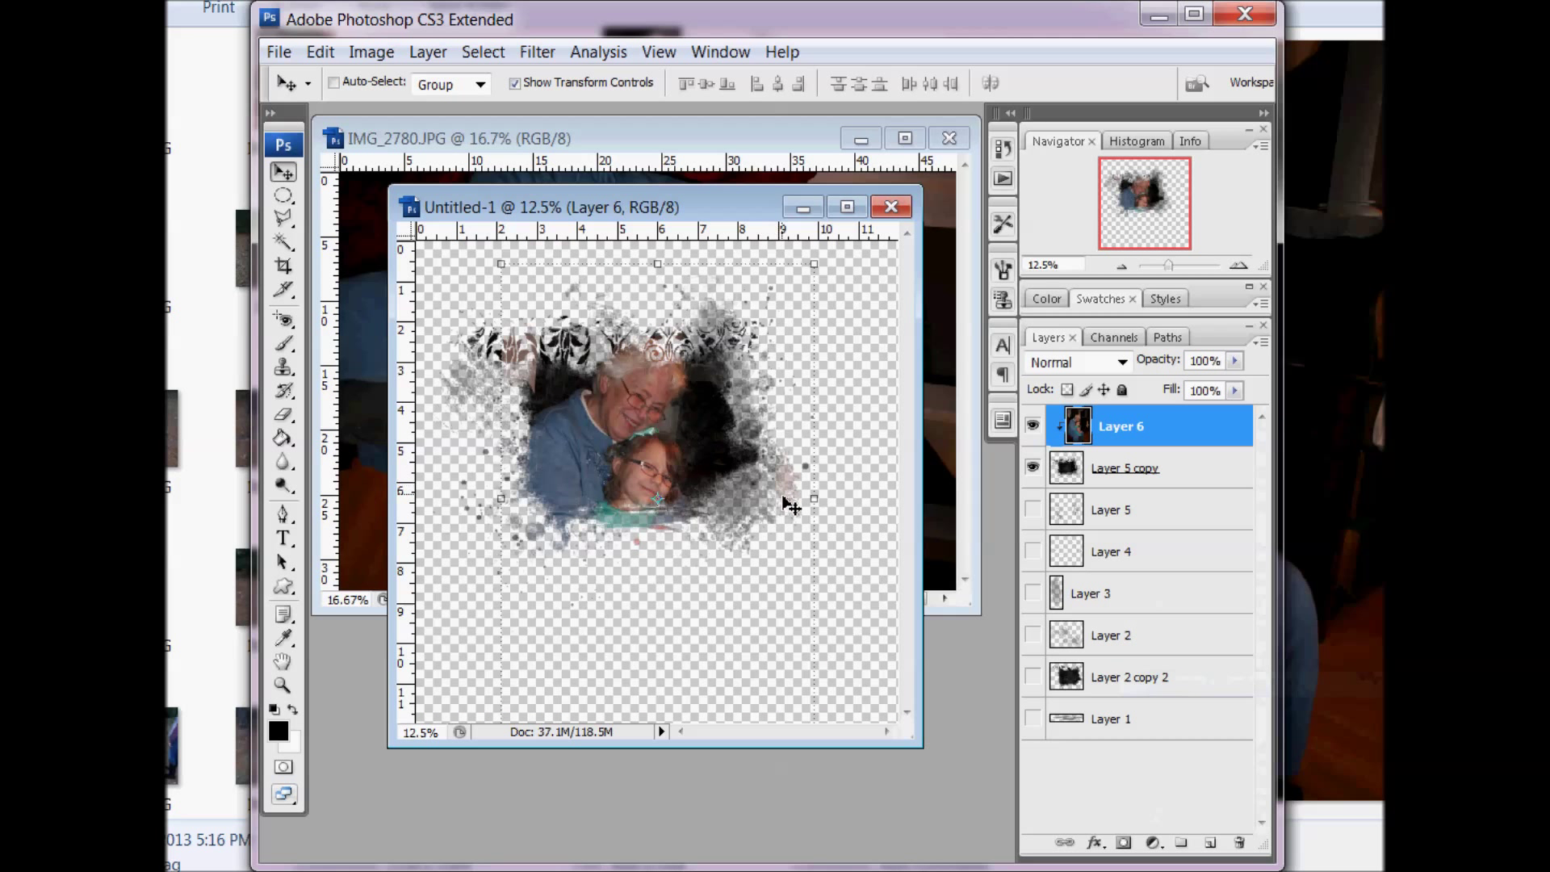
drag(737, 501, 753, 490)
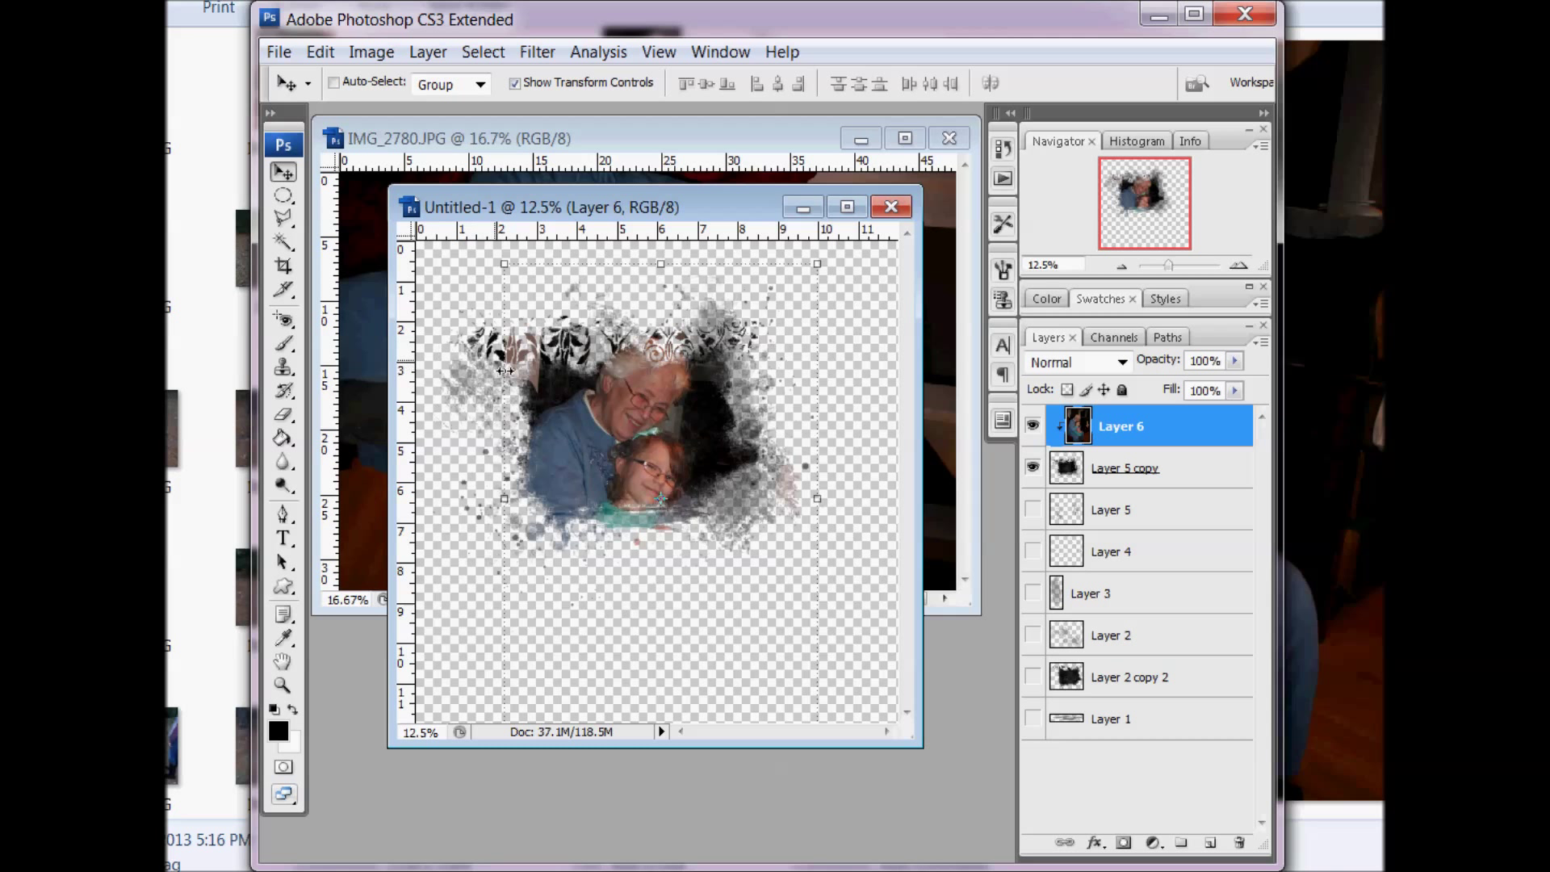
click(1145, 470)
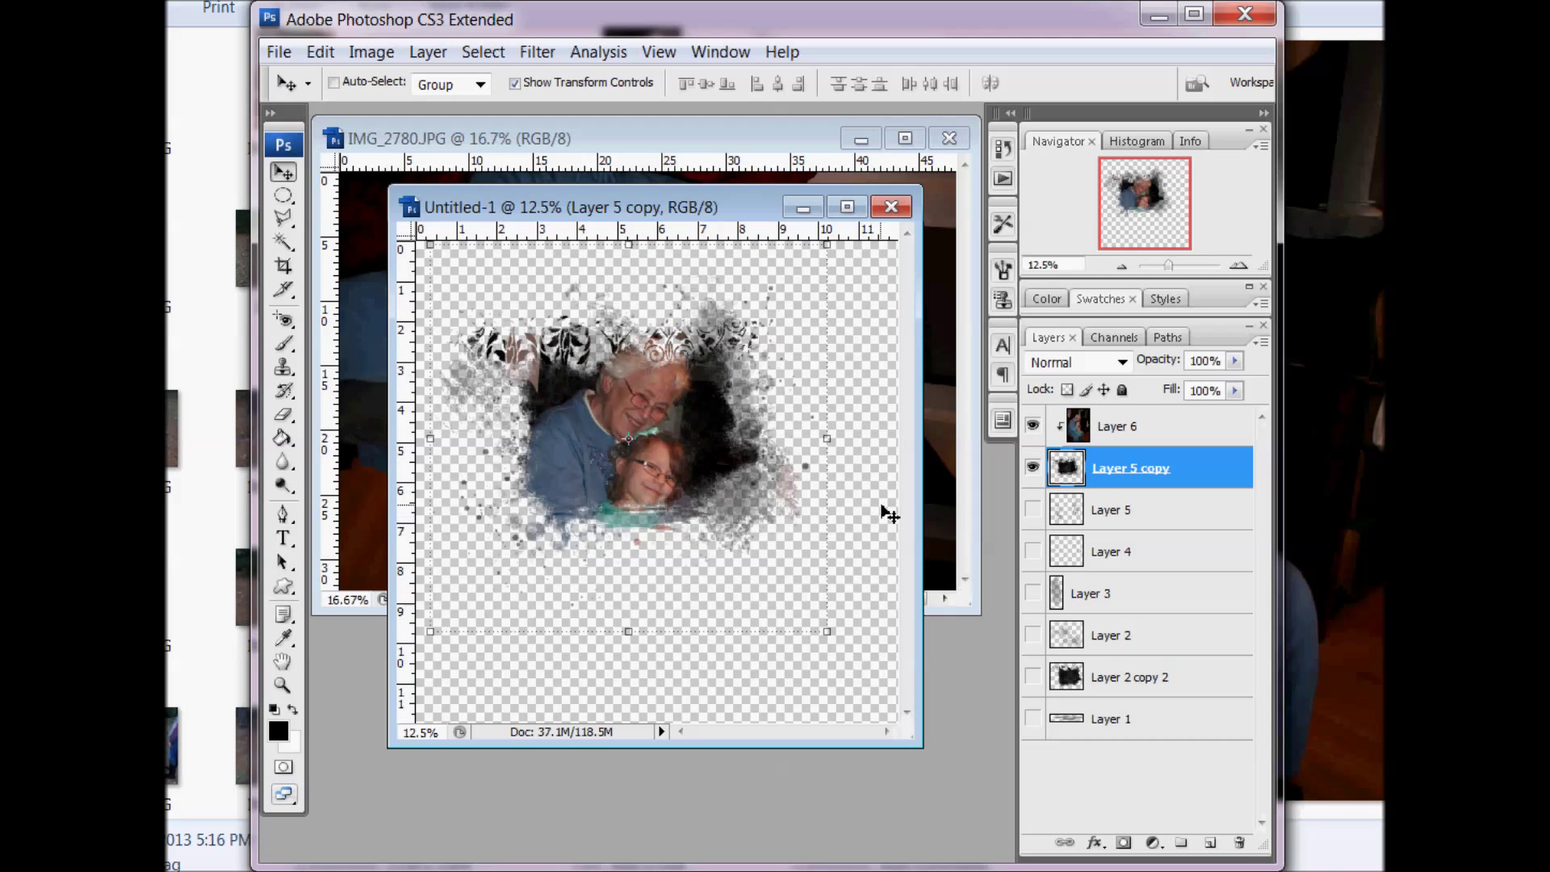
Add a new empty Layer 7 above Layer 5 copy, beneath the photo.
click(1212, 843)
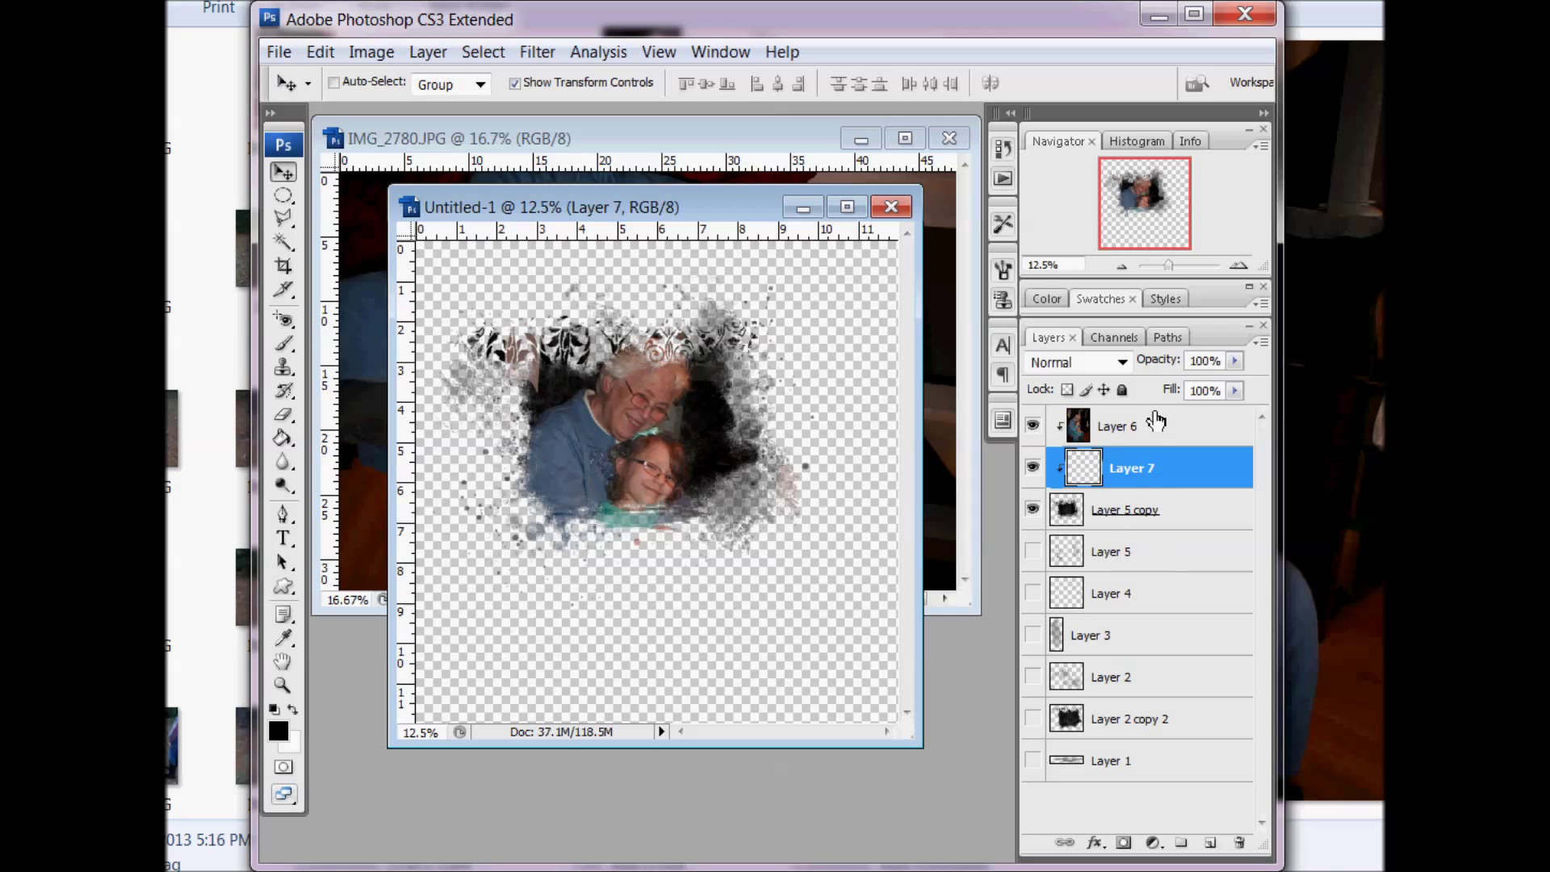
click(283, 639)
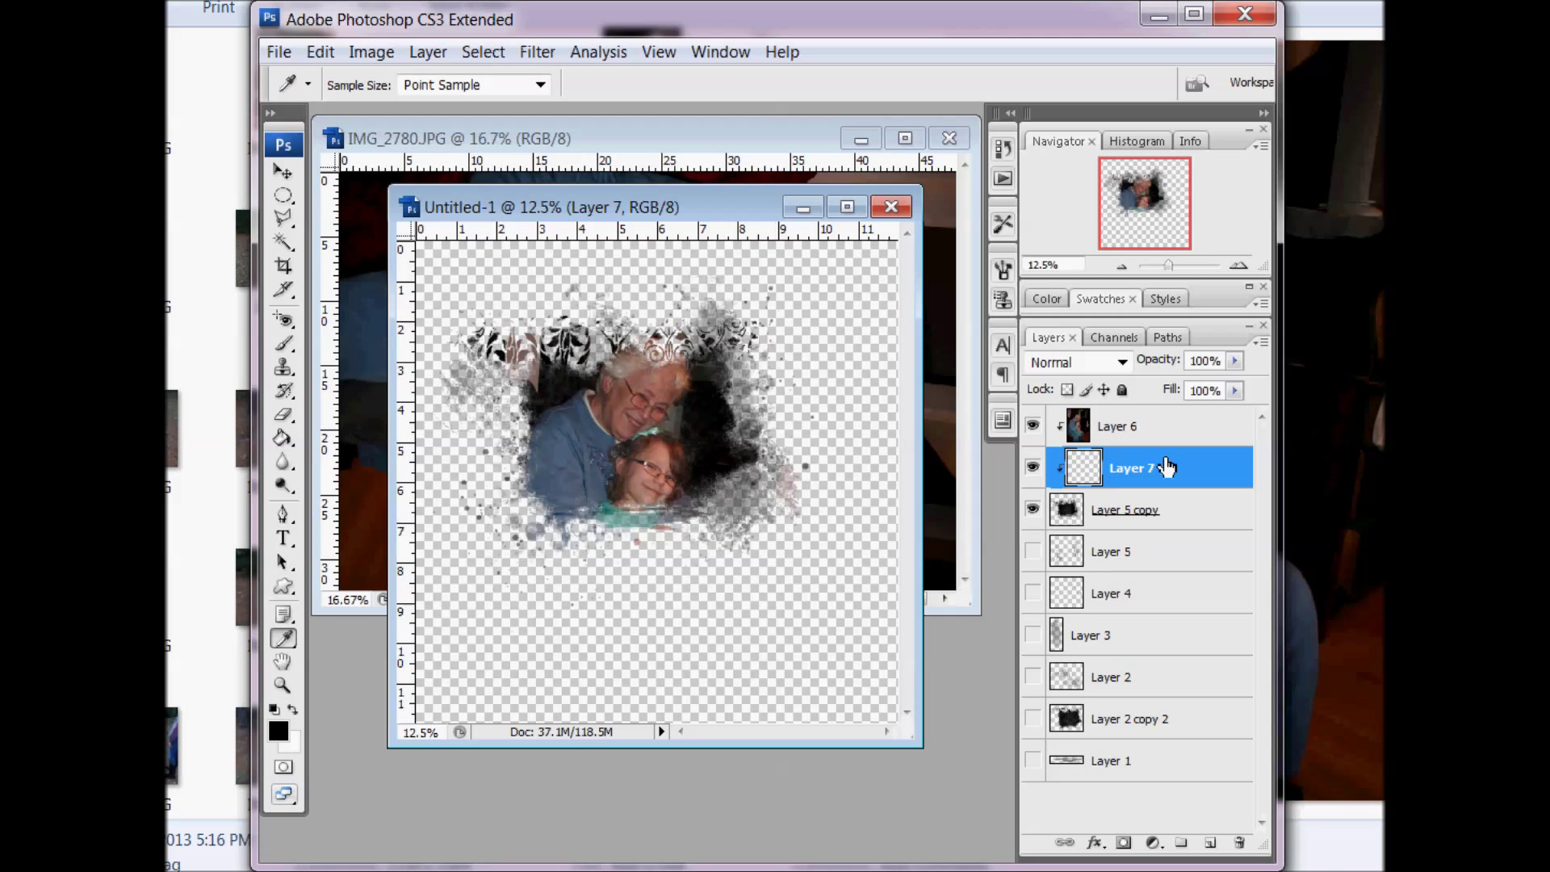
click(1180, 434)
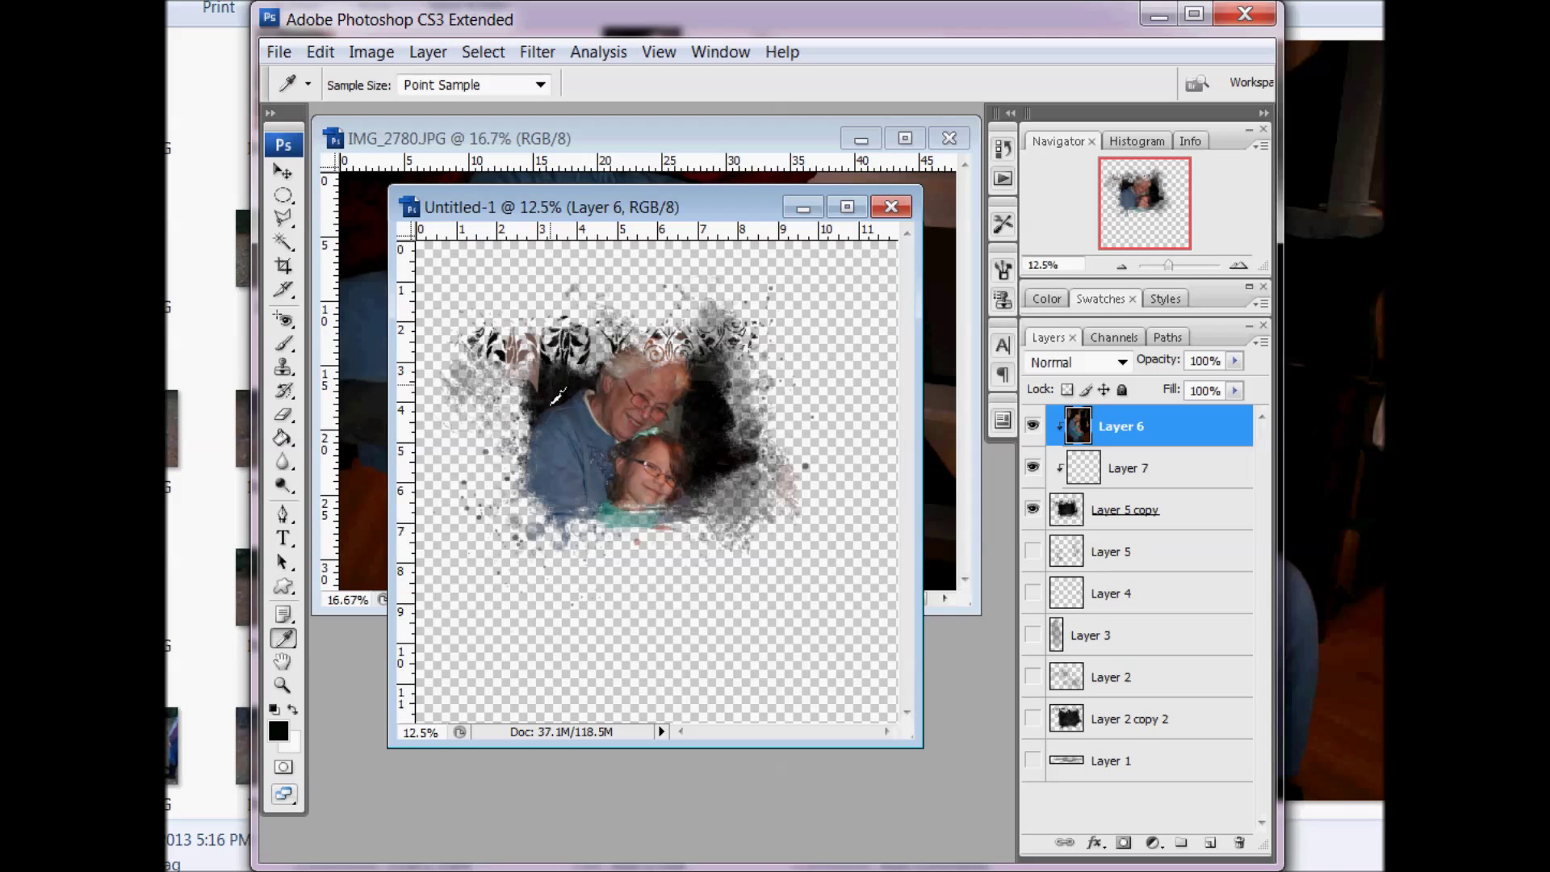
Fill Layer 7 with near-black using the Paint Bucket, then reselect the photo layer.
key(g)
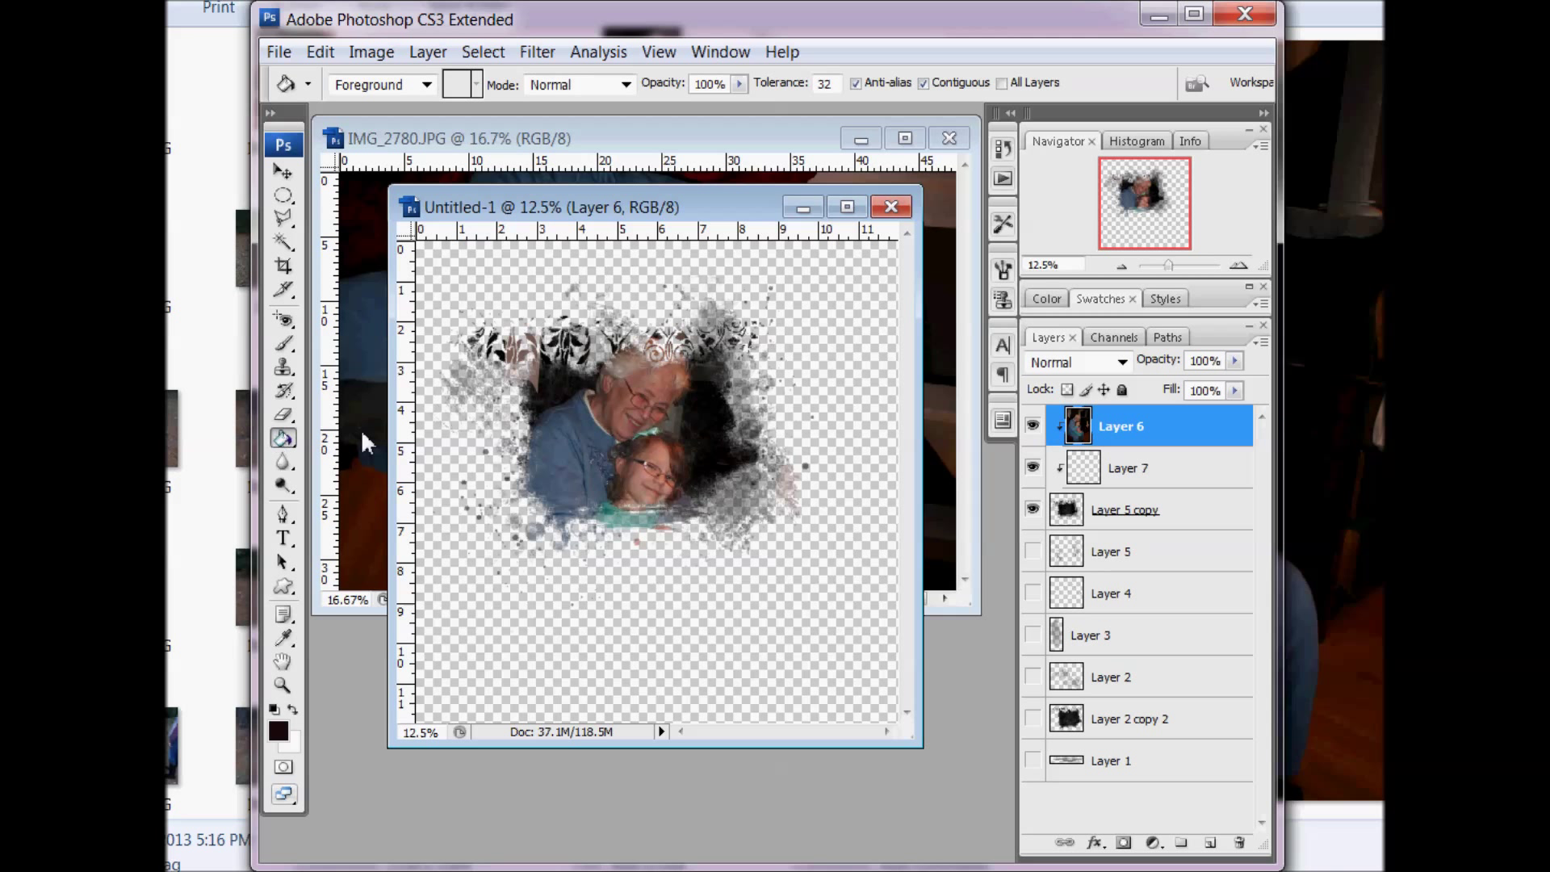
key(alt+bracketleft)
click(665, 425)
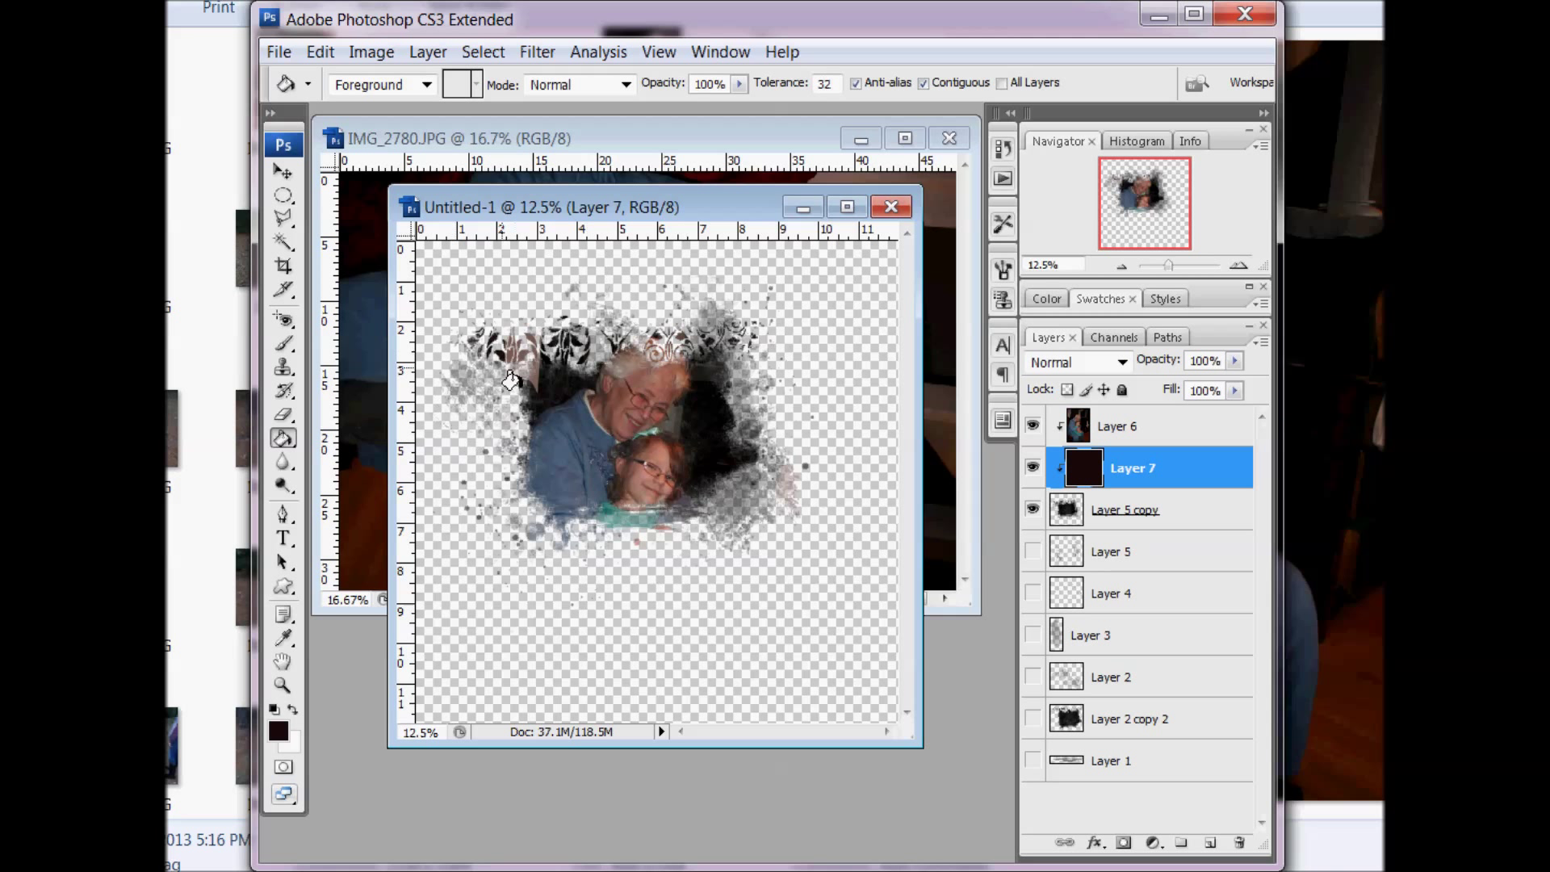
click(1160, 436)
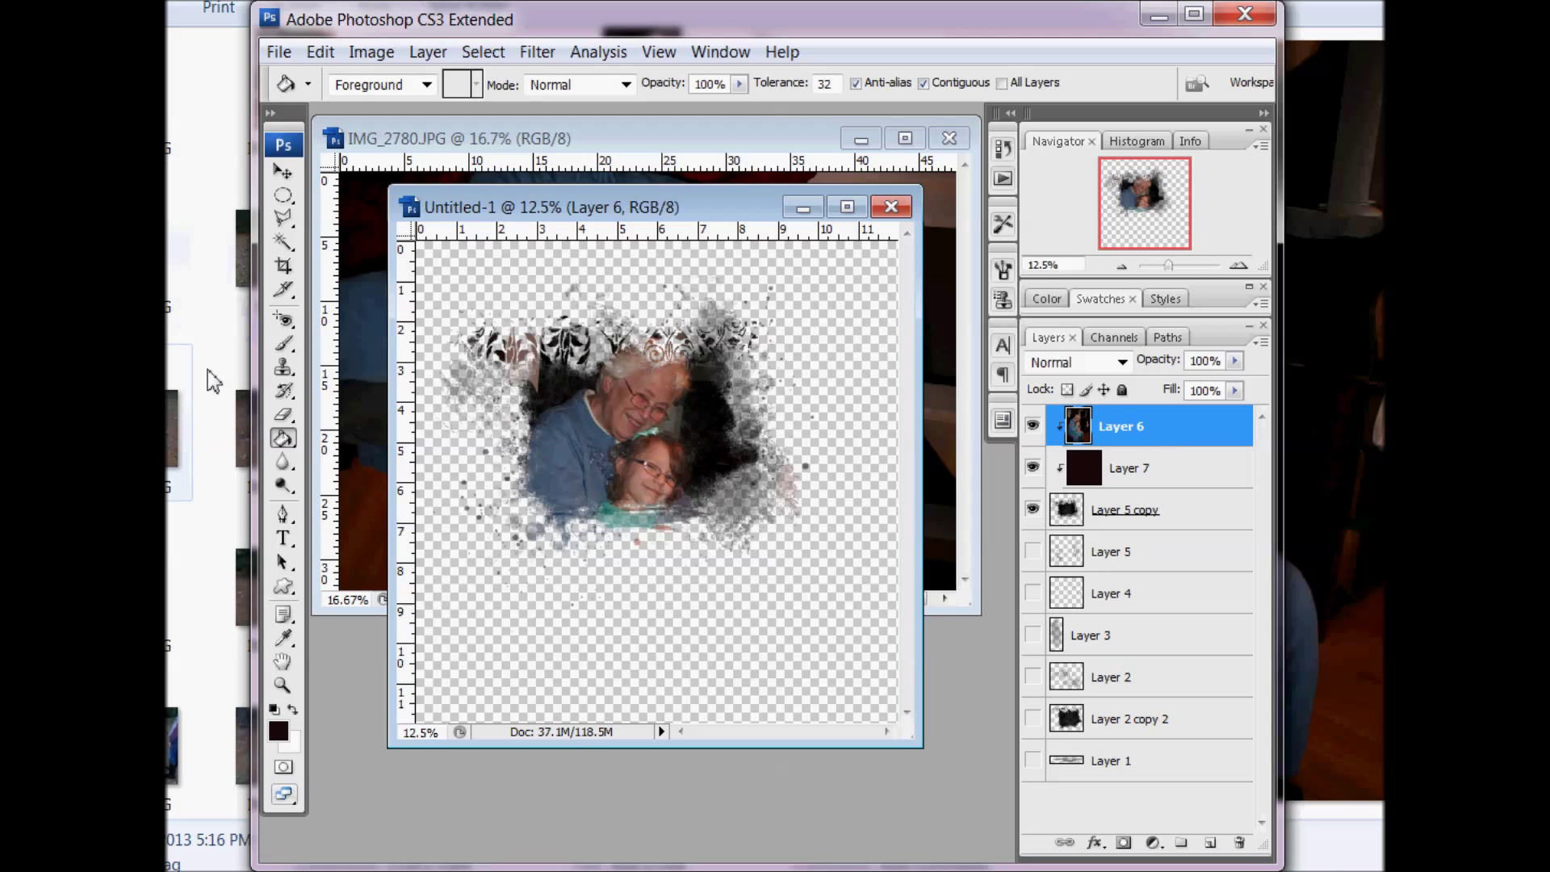
click(283, 414)
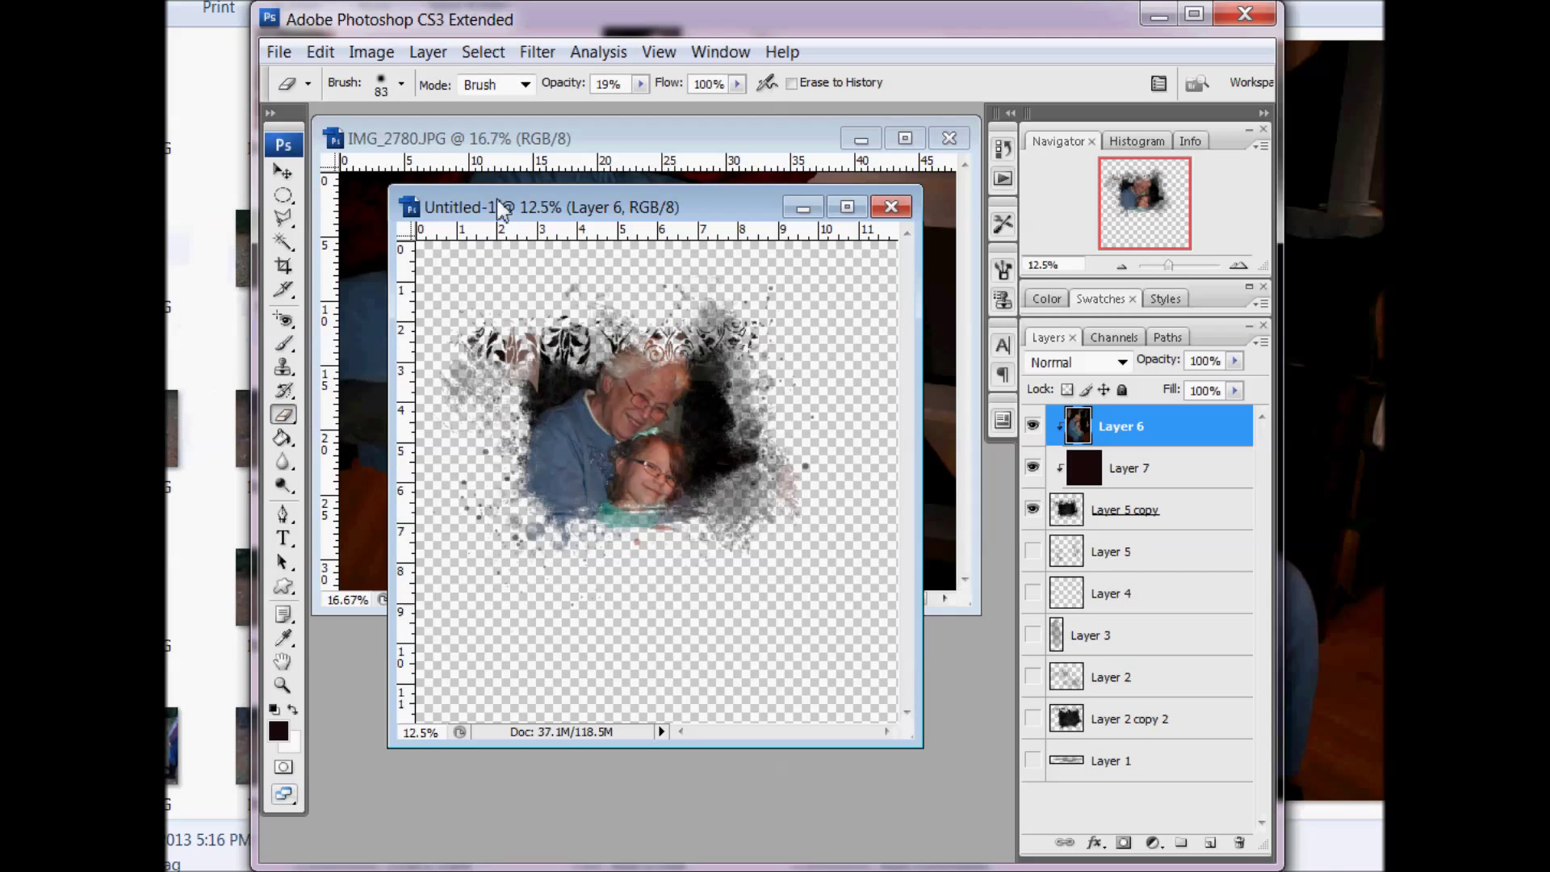
Set the eraser brush to 54% hardness and 199 px size.
click(402, 84)
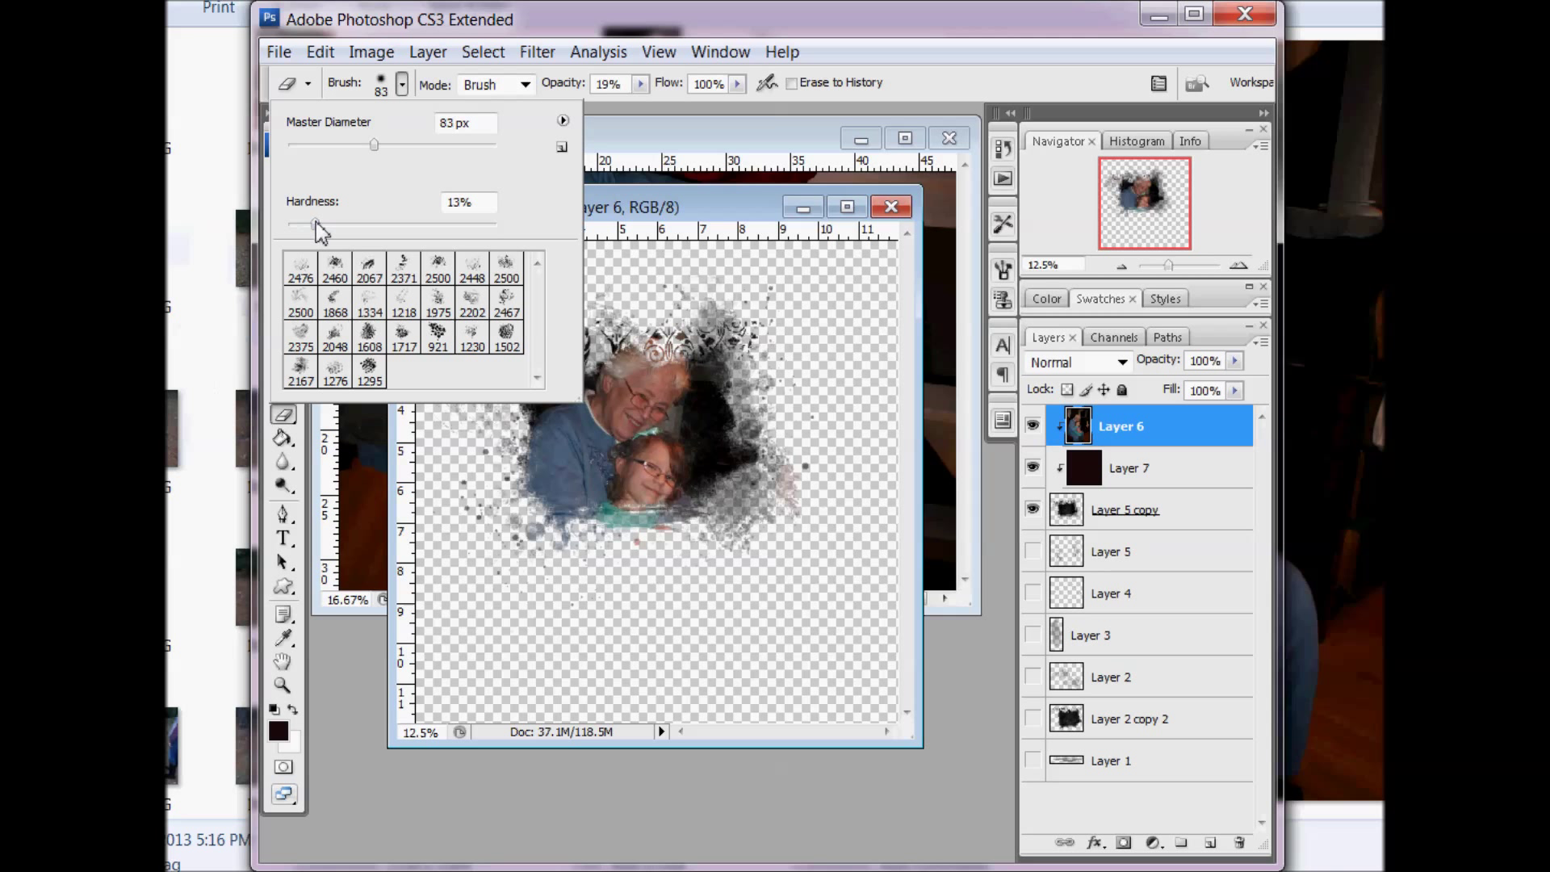
drag(316, 223, 401, 226)
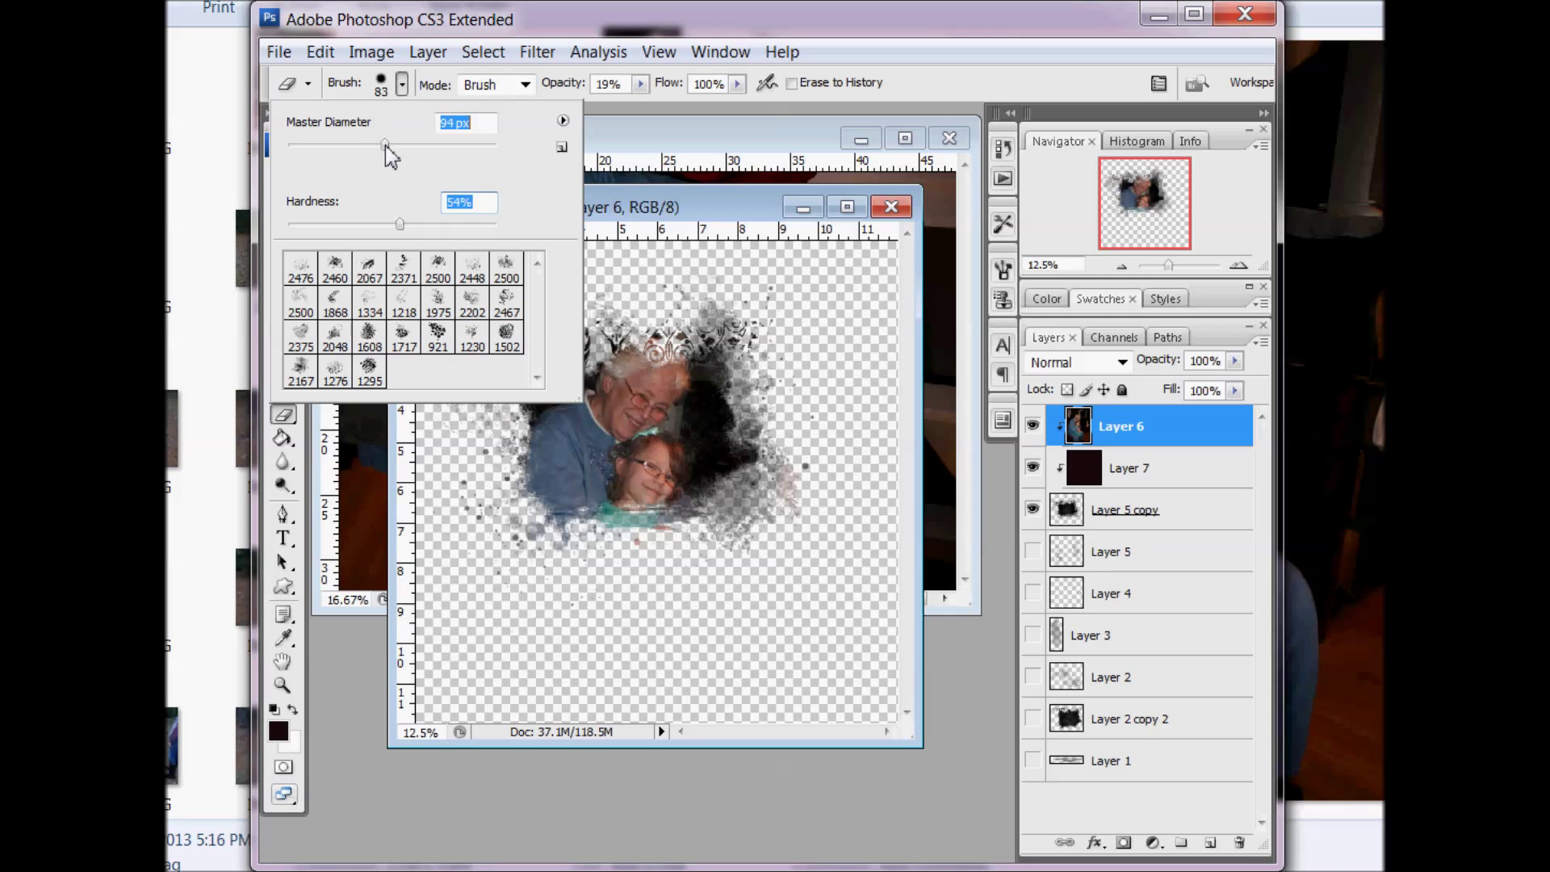
drag(430, 149, 445, 147)
click(629, 207)
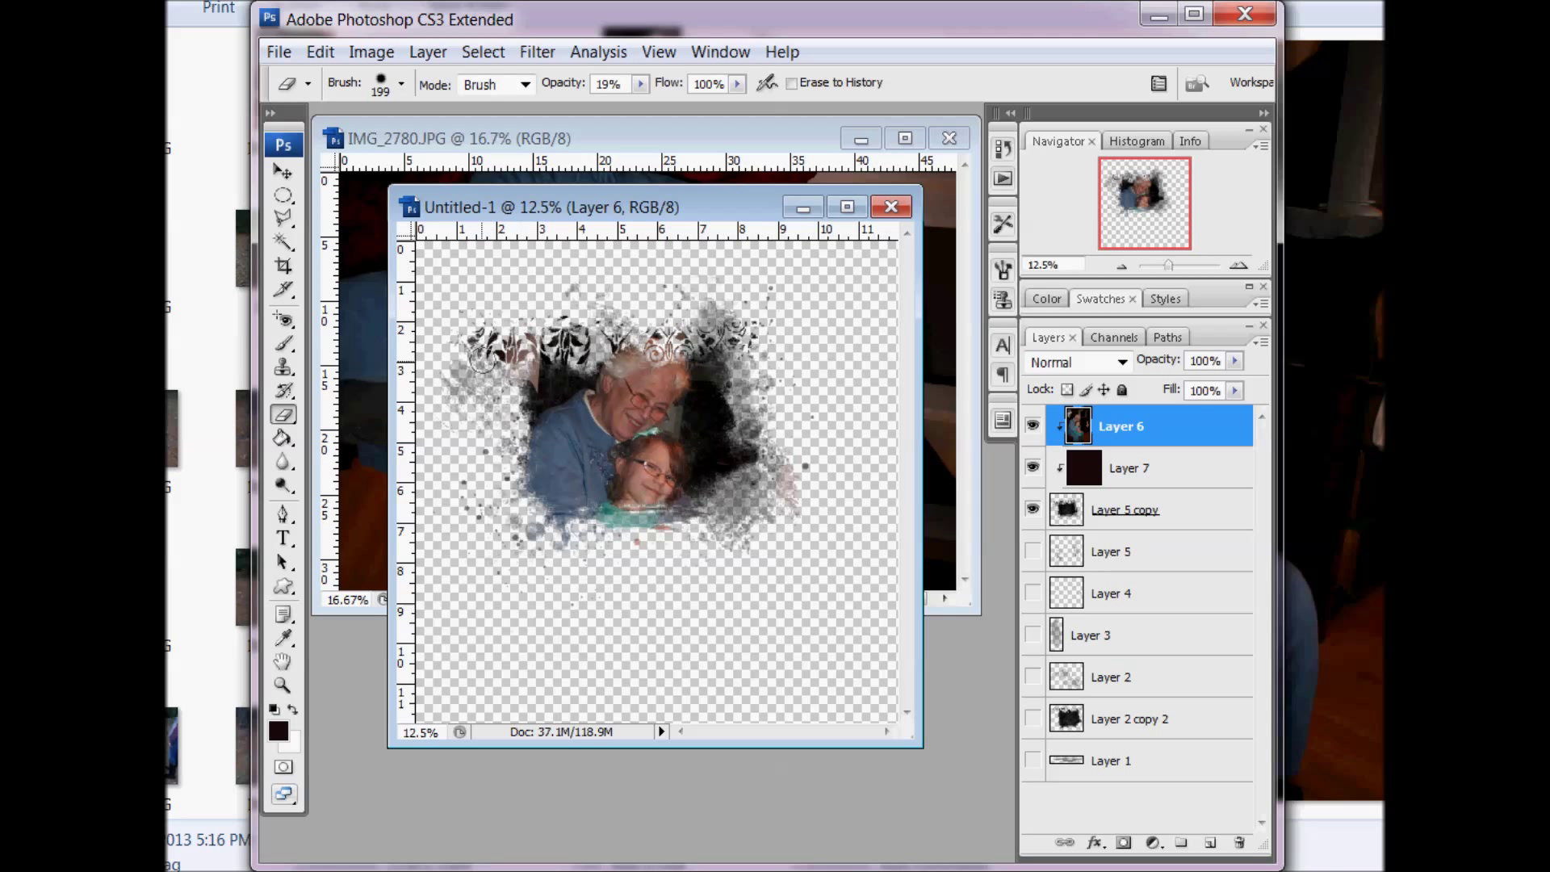
Erase the photo over the top-left ornaments, lower-left splatters and left of the faces.
mouse_move(482, 361)
mouse_down()
mouse_move(491, 370)
mouse_move(559, 327)
mouse_up()
drag(510, 436, 482, 512)
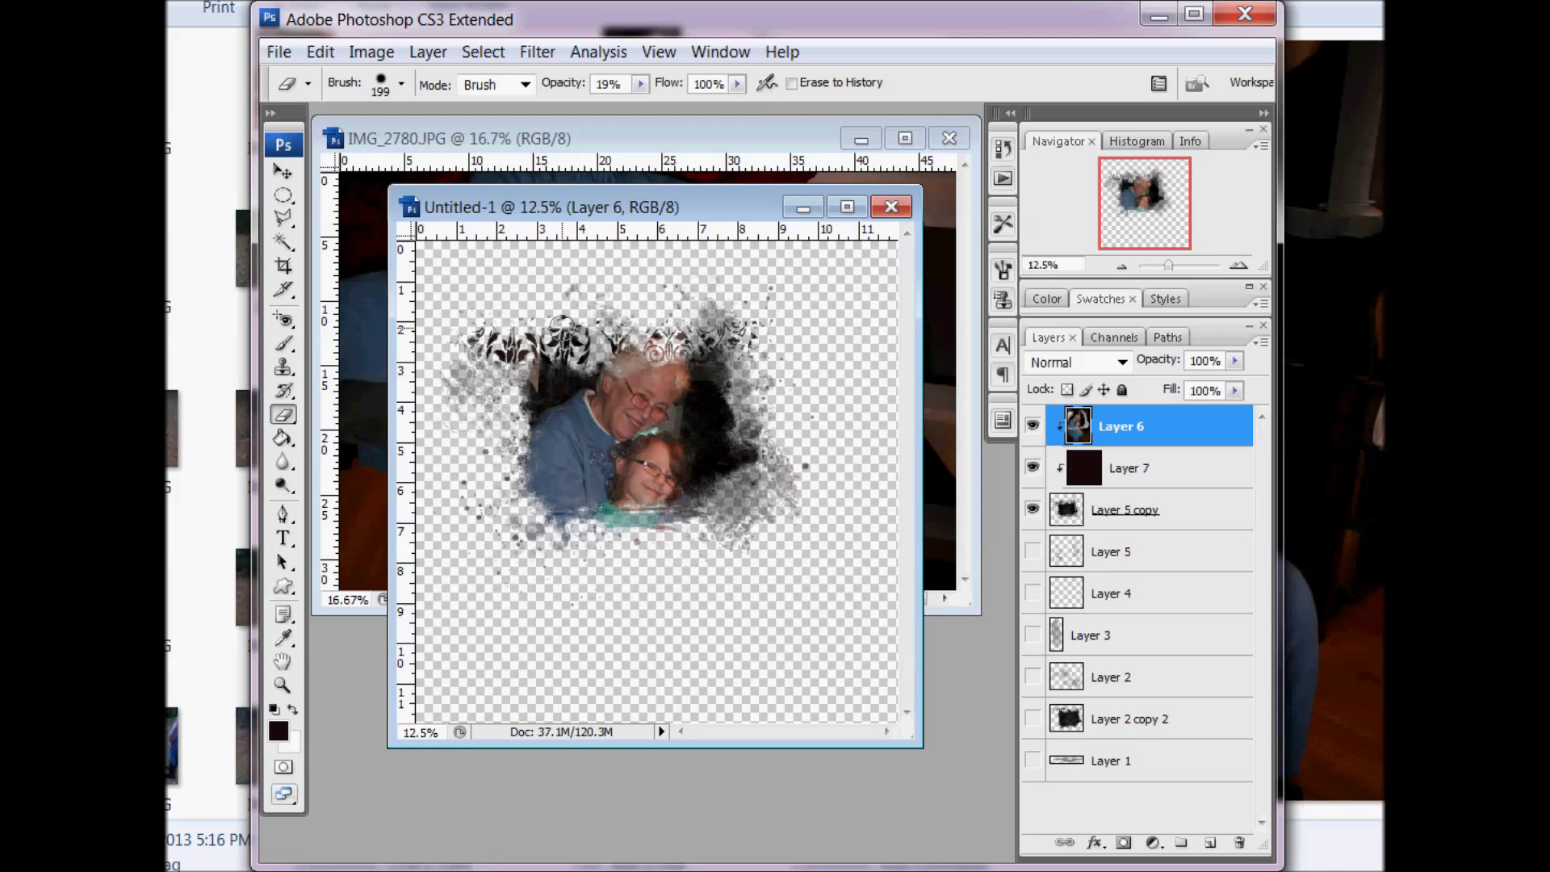
mouse_move(533, 375)
mouse_down()
mouse_move(507, 412)
mouse_move(542, 383)
mouse_move(532, 417)
mouse_move(523, 386)
mouse_up()
mouse_move(509, 399)
mouse_down()
mouse_move(601, 330)
mouse_move(524, 377)
mouse_move(585, 310)
mouse_move(514, 361)
mouse_move(465, 353)
mouse_move(585, 307)
mouse_move(632, 309)
mouse_move(568, 306)
mouse_move(658, 287)
mouse_move(715, 331)
mouse_up()
click(1168, 517)
drag(1233, 361, 1251, 393)
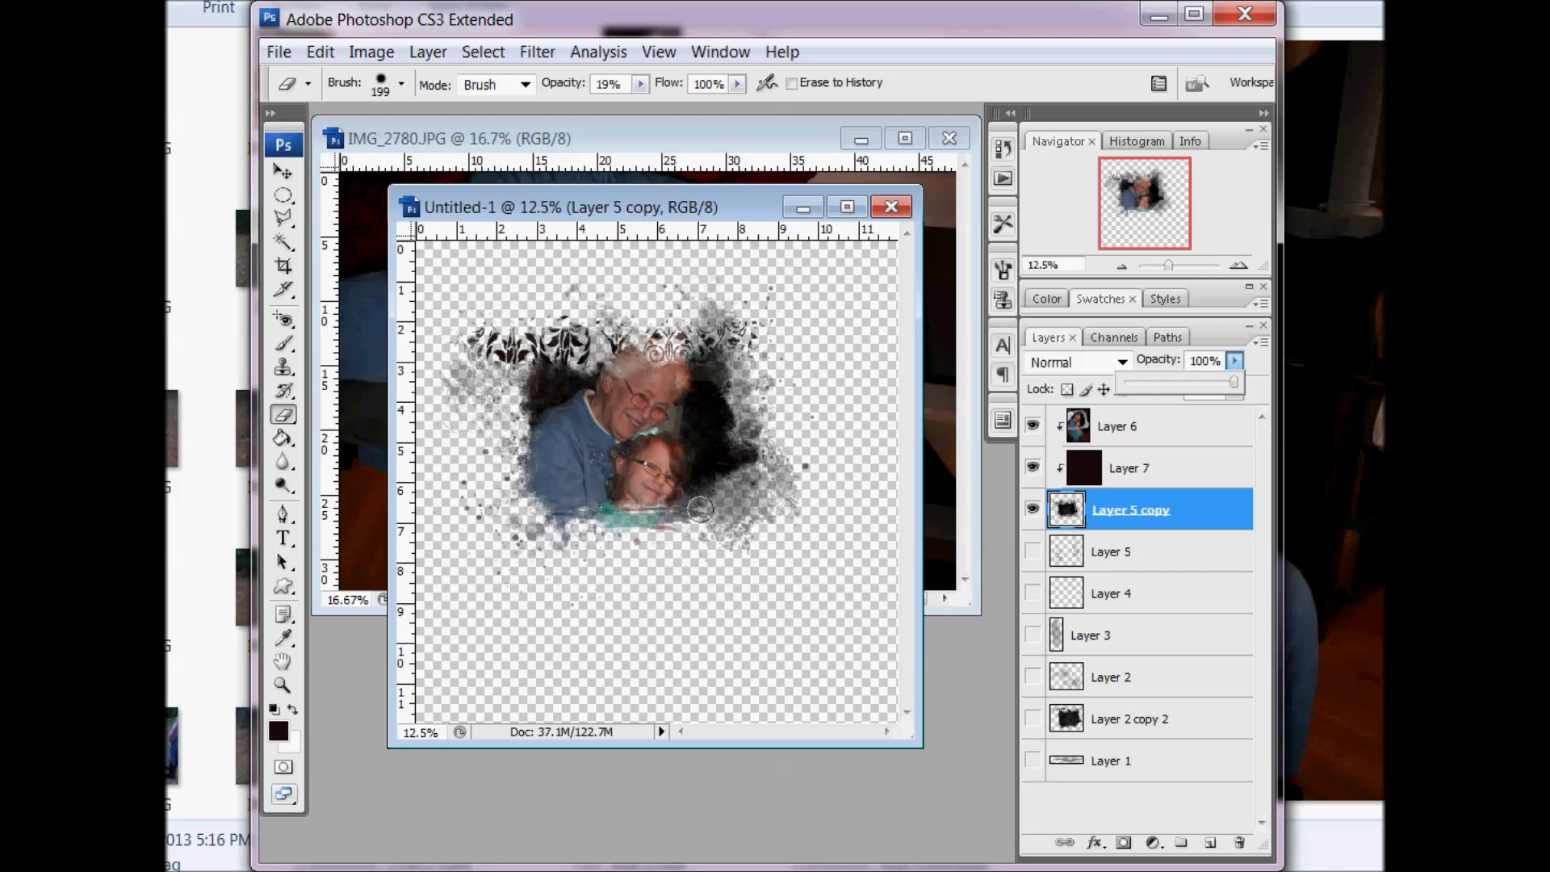
click(1131, 473)
Sample the teal from the girl's shirt and fill Layer 7 with it.
click(287, 638)
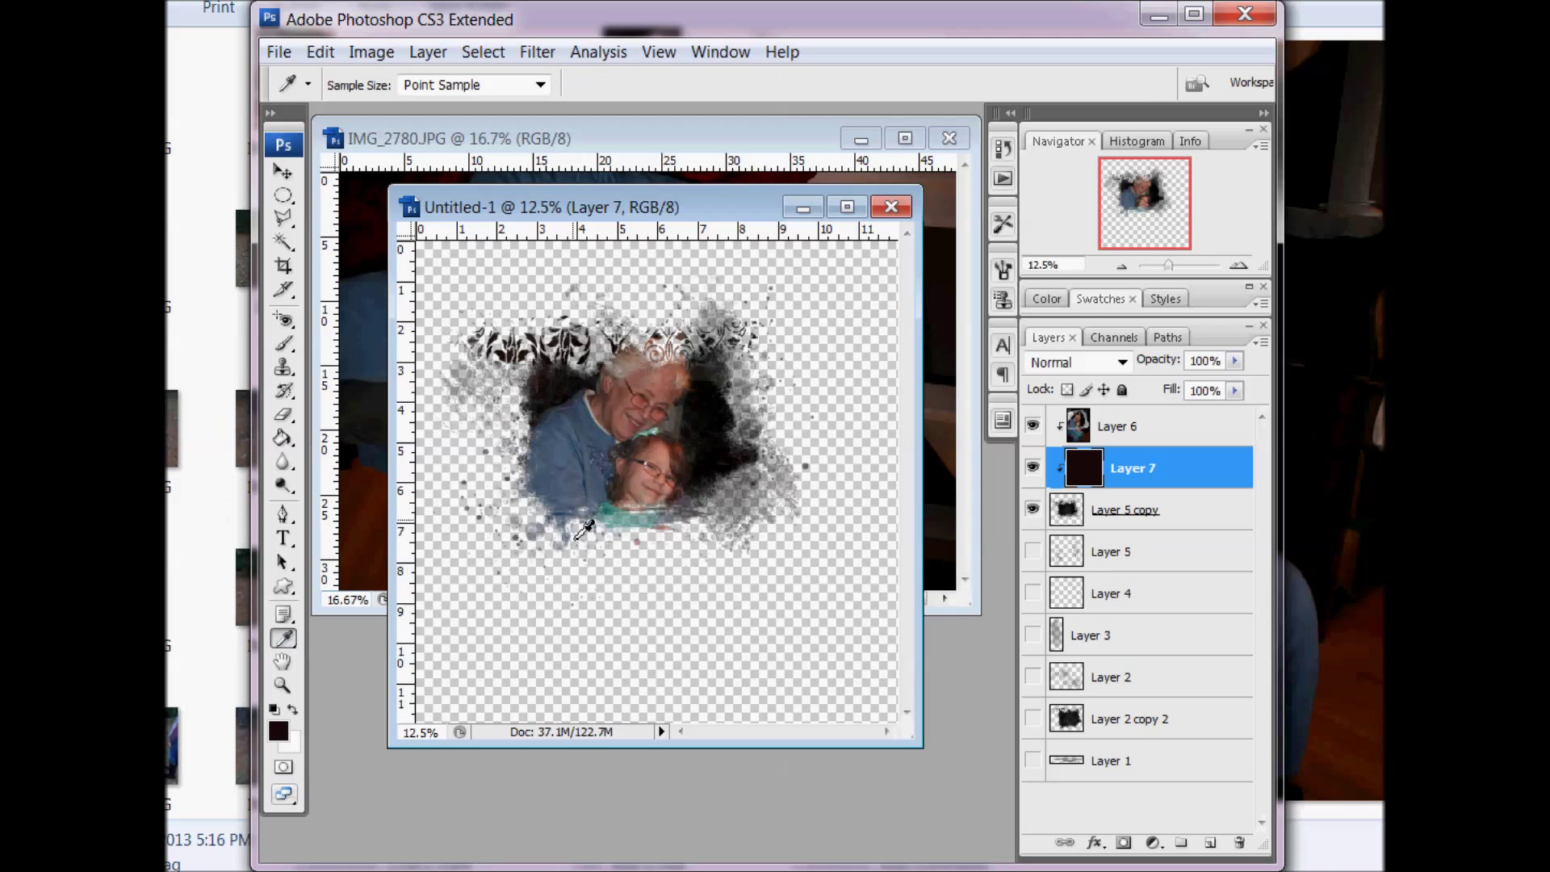
click(605, 525)
click(282, 438)
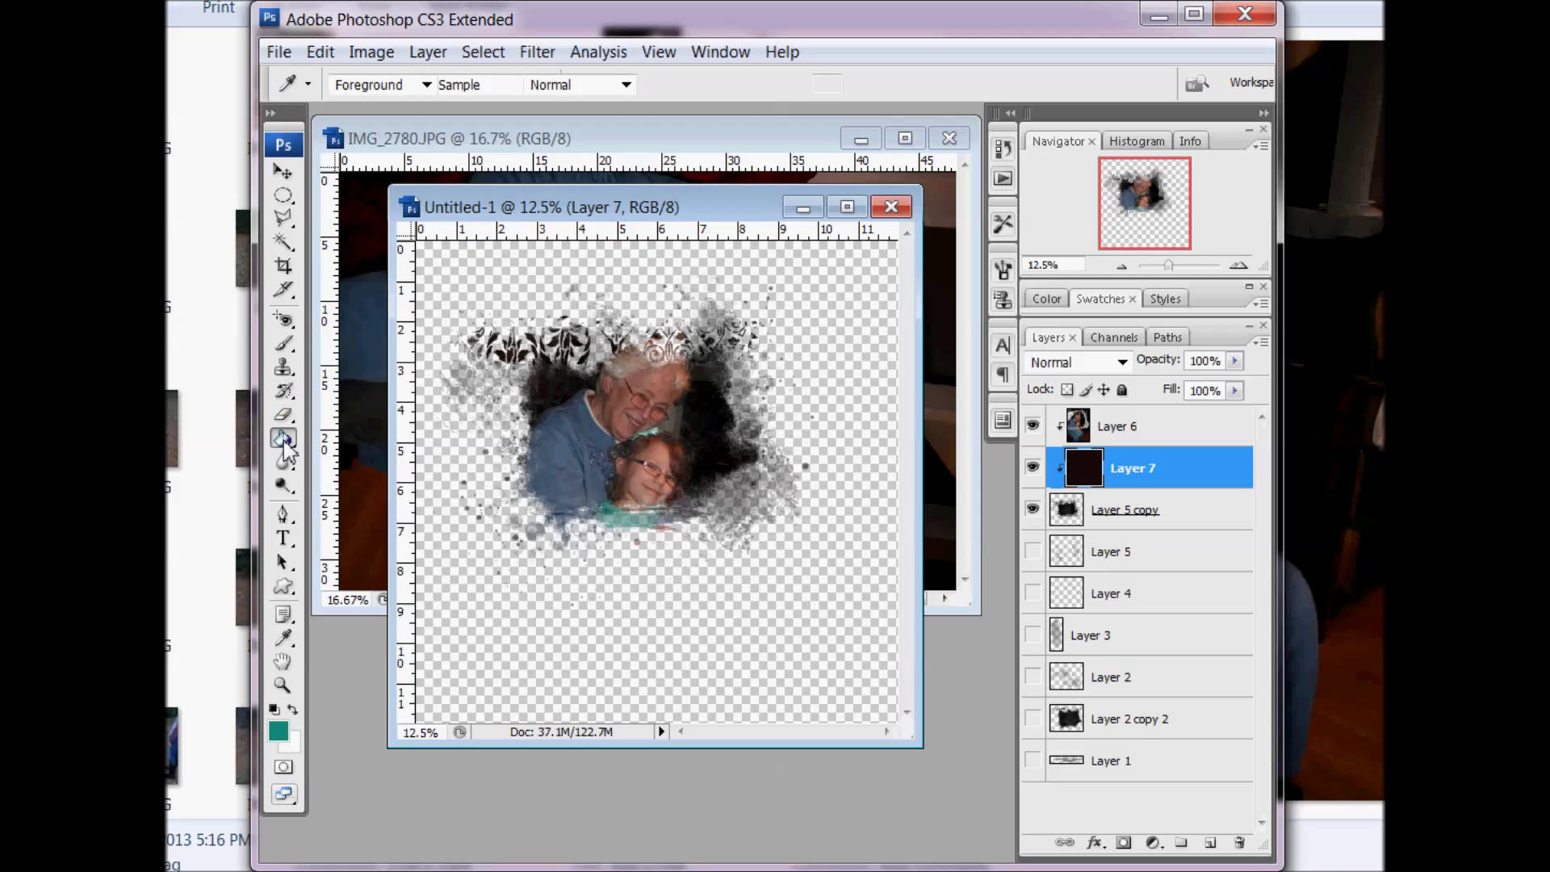
click(517, 448)
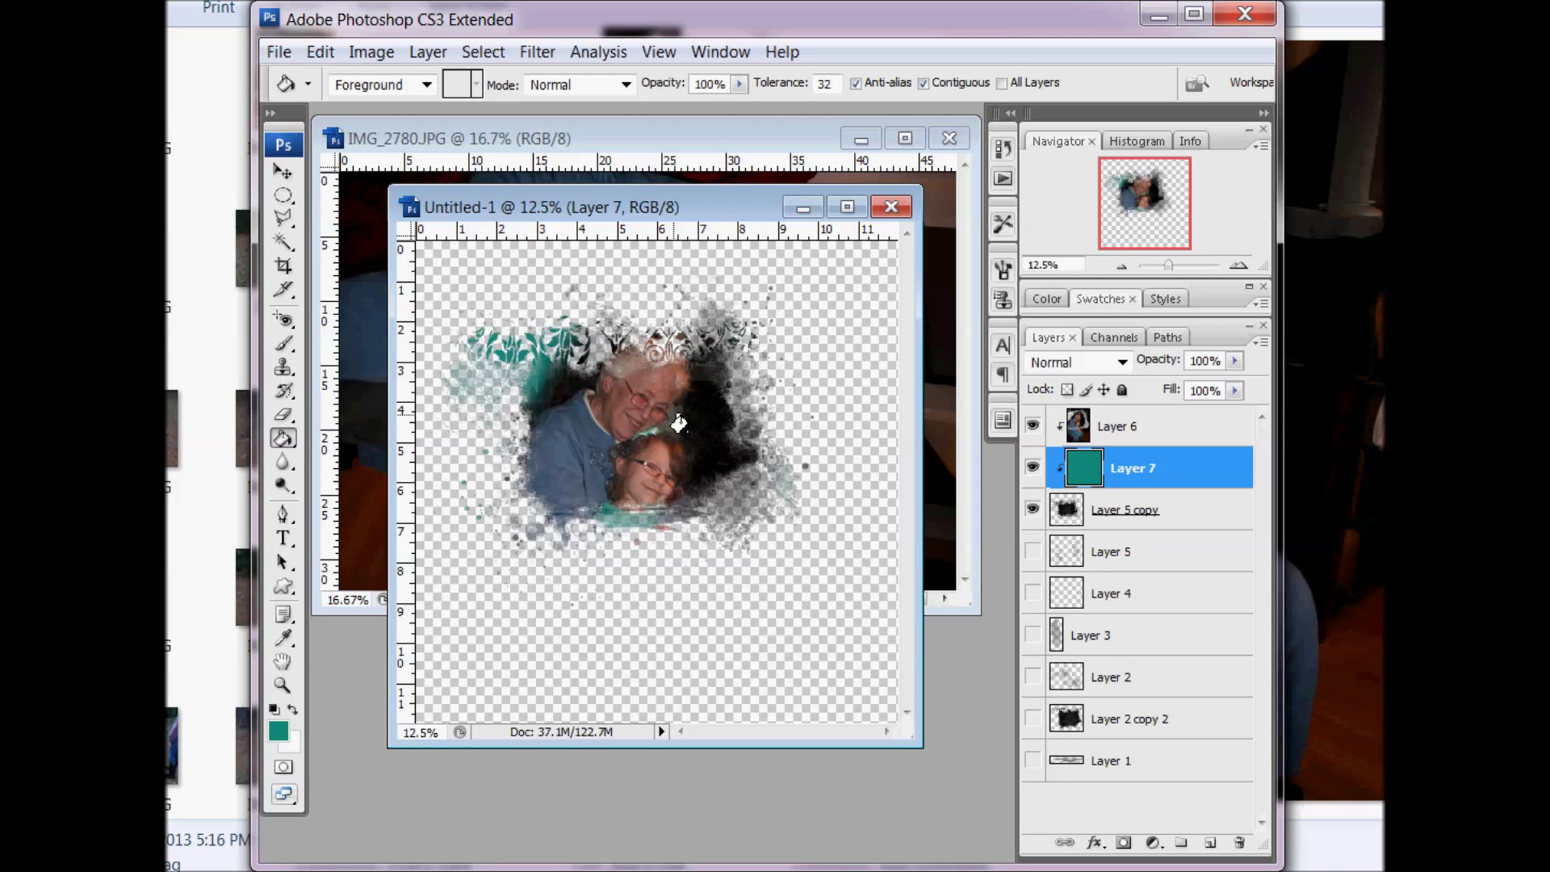